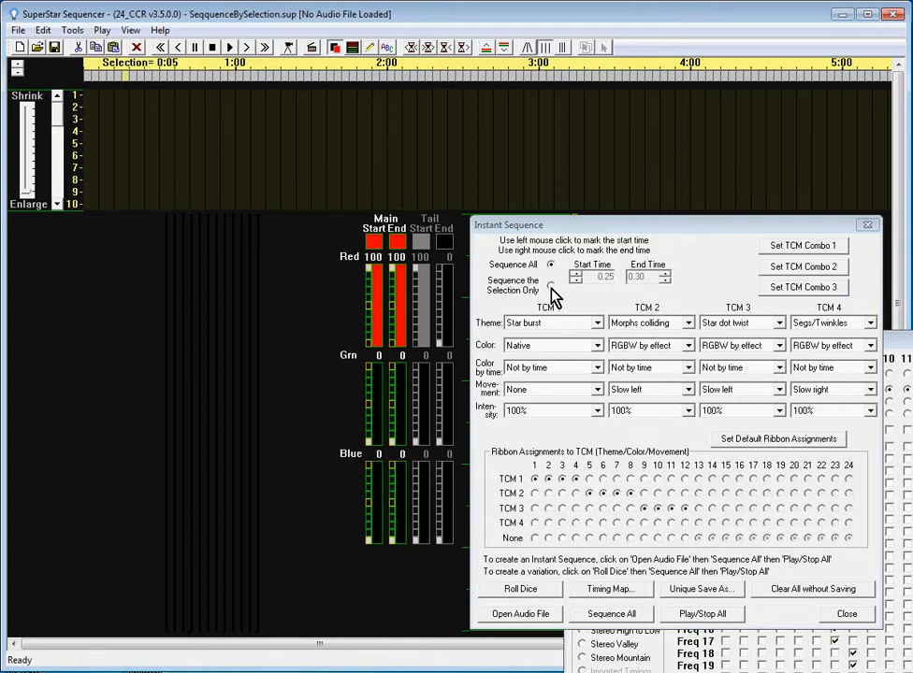
Step: Limit instant sequencing to the selection only and load the audio file GallopingJingleBells.mp3
{"action": "left_click", "coordinate": [551, 286]}
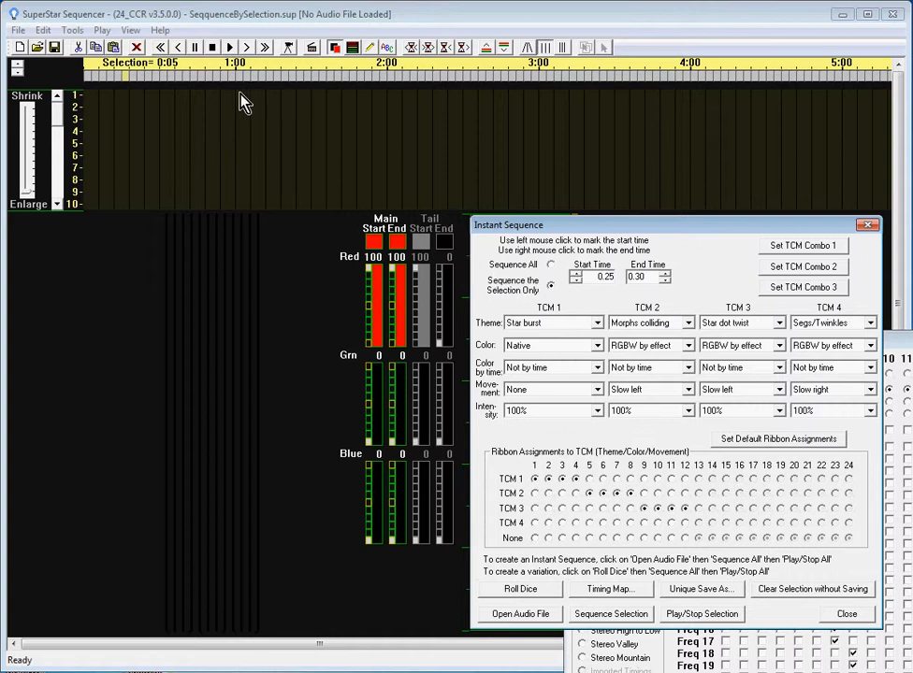
{"action": "left_click", "coordinate": [17, 30]}
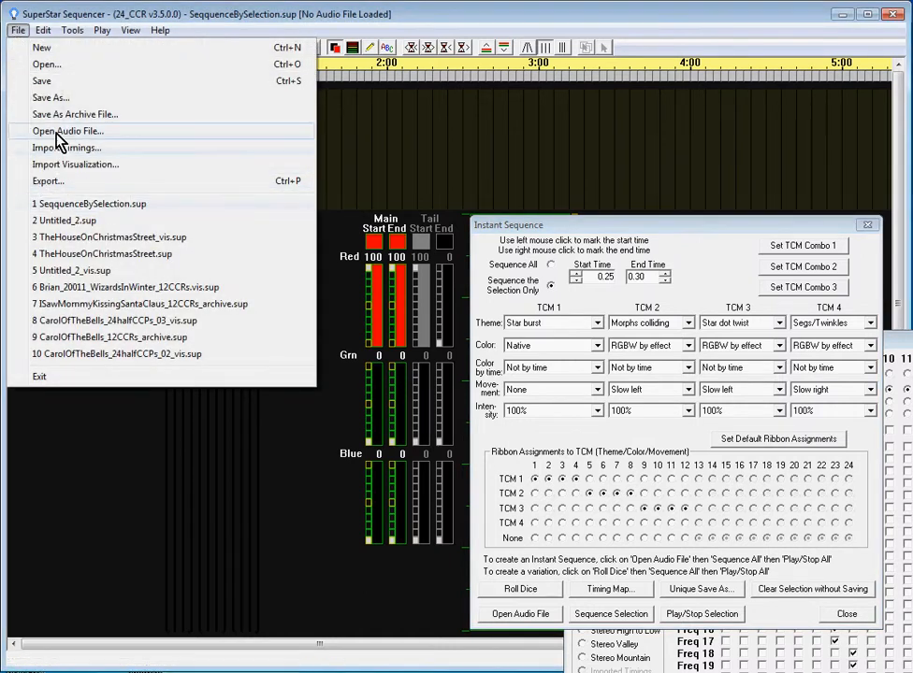
{"action": "left_click", "coordinate": [67, 131]}
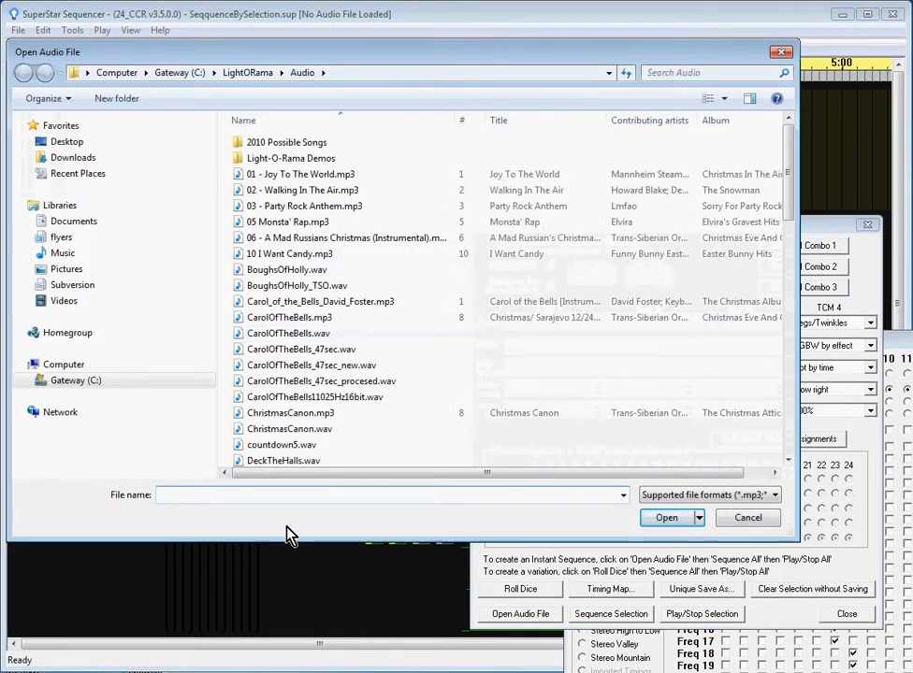
{"action": "type", "text": "g"}
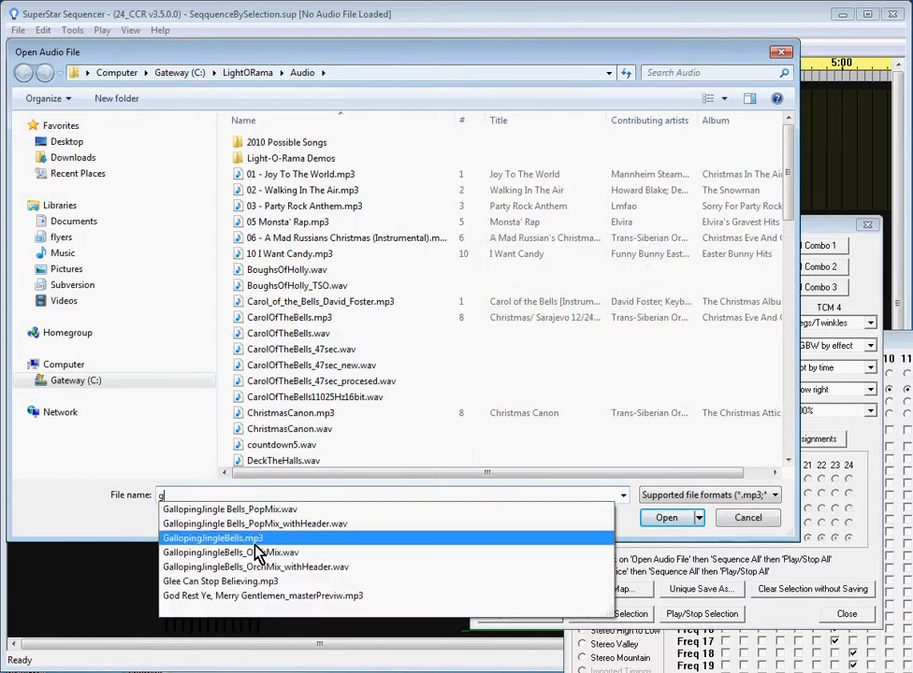
{"action": "left_click", "coordinate": [255, 539]}
{"action": "left_click", "coordinate": [665, 518]}
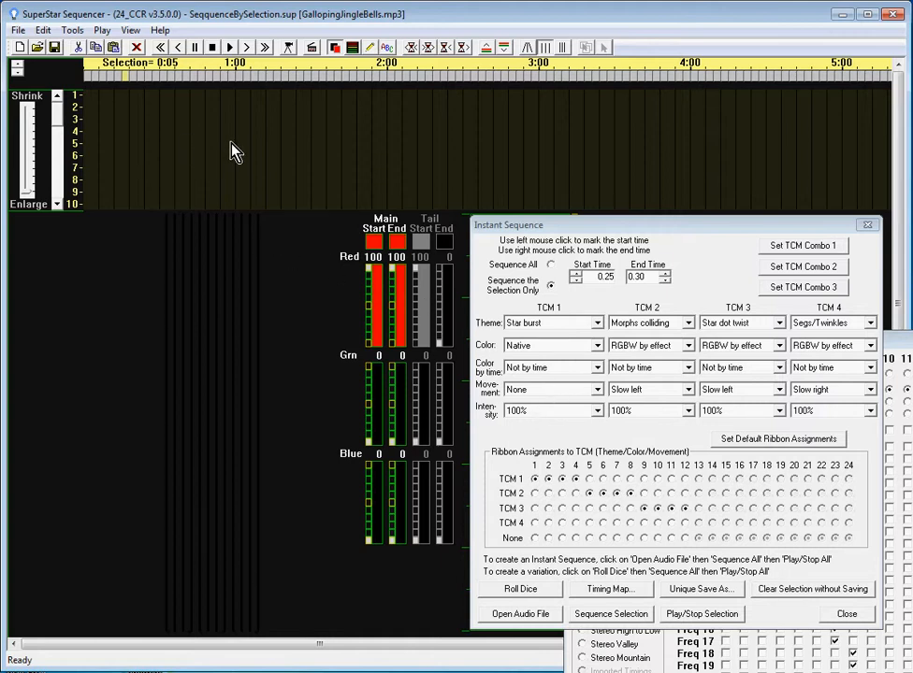
Step: Mark the selection's start time at 0.05 and play the song from there until the desired section ends
{"action": "left_click", "coordinate": [96, 82]}
{"action": "left_click", "coordinate": [288, 47]}
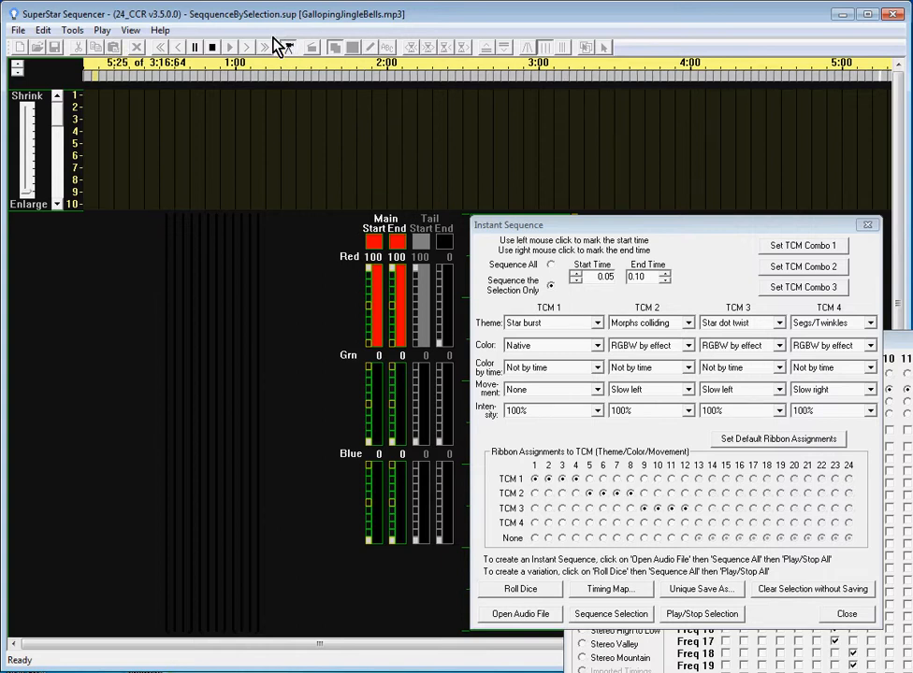
{"action": "left_click", "coordinate": [211, 48]}
{"action": "left_click", "coordinate": [212, 47]}
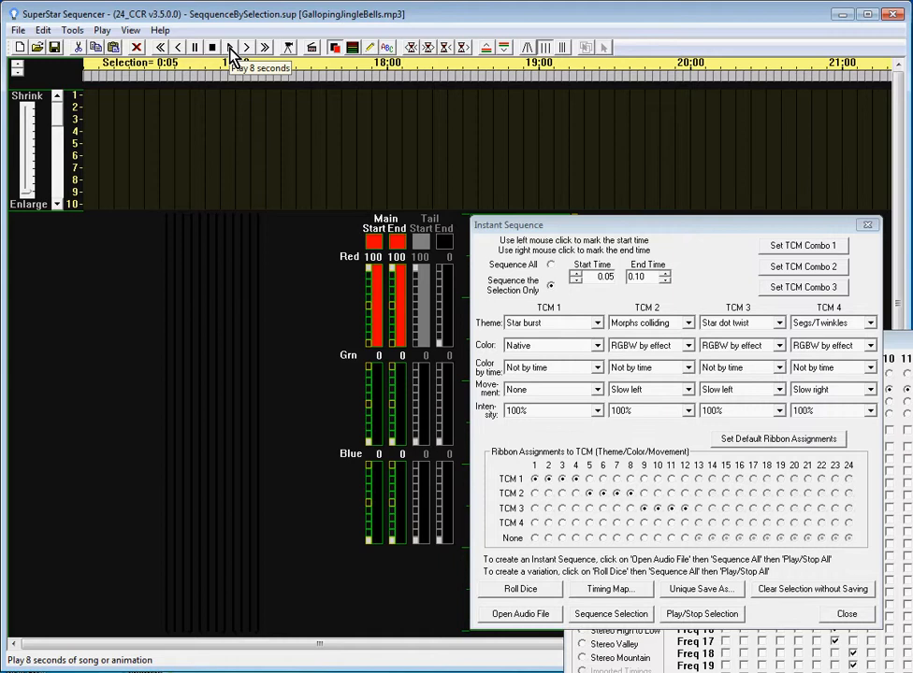
Step: Replay the song around 18 seconds and mark the selection's end time at 18.30
{"action": "left_click", "coordinate": [230, 47]}
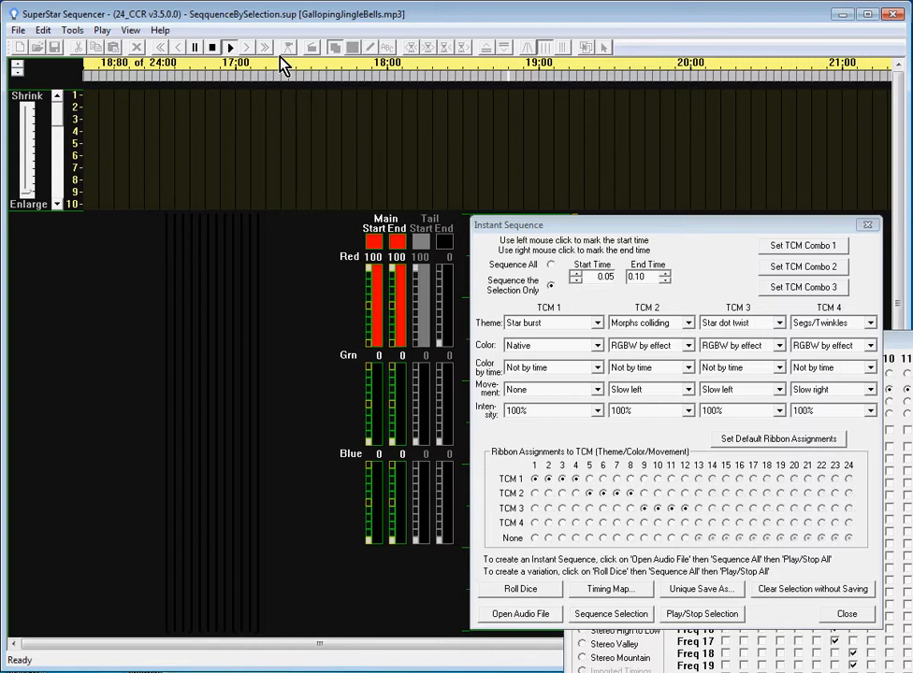
{"action": "right_click", "coordinate": [433, 84]}
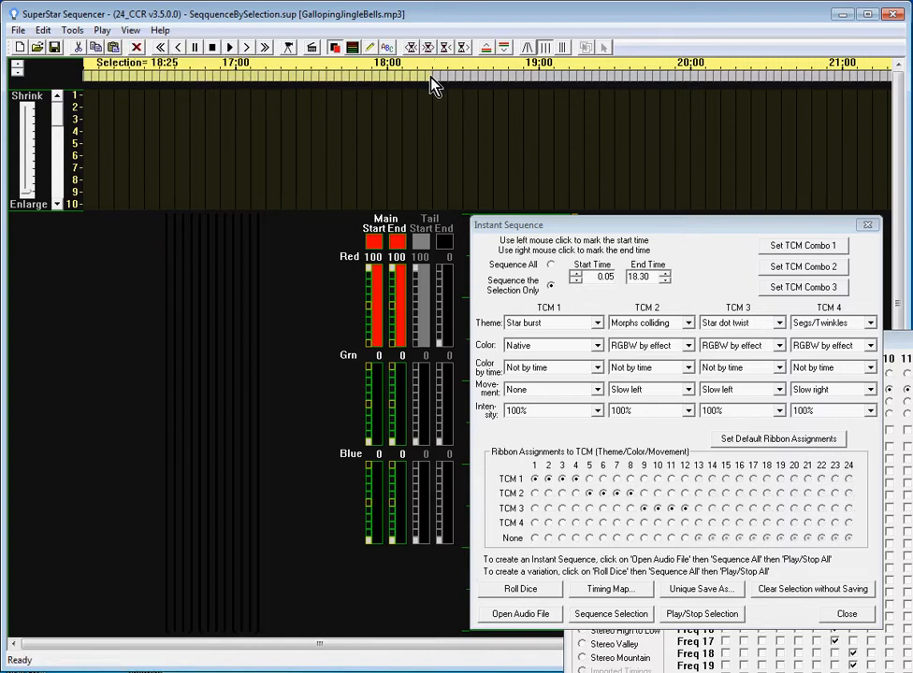
{"action": "left_click", "coordinate": [230, 52]}
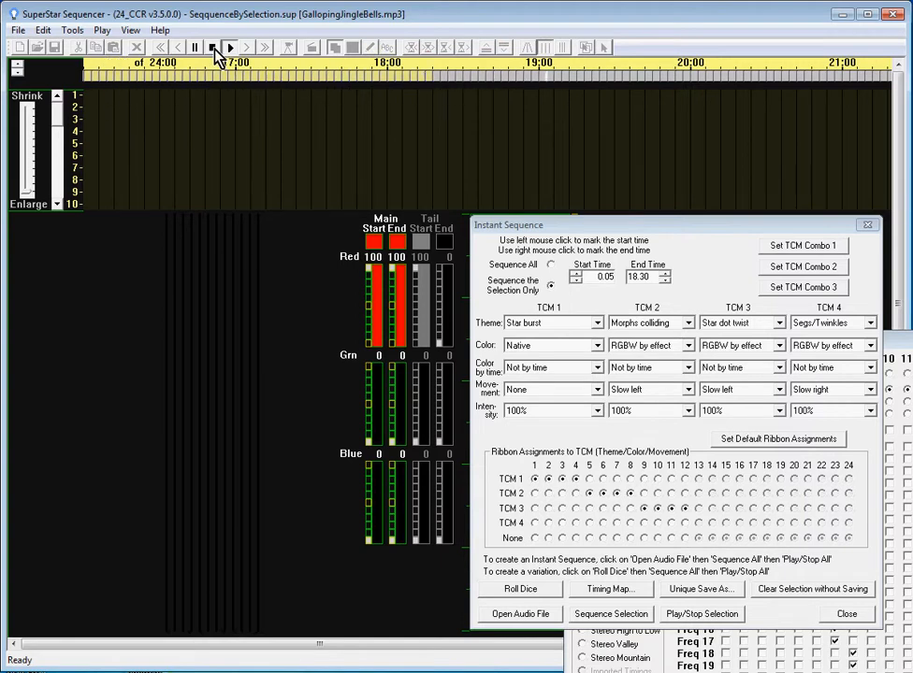
{"action": "left_click", "coordinate": [230, 48]}
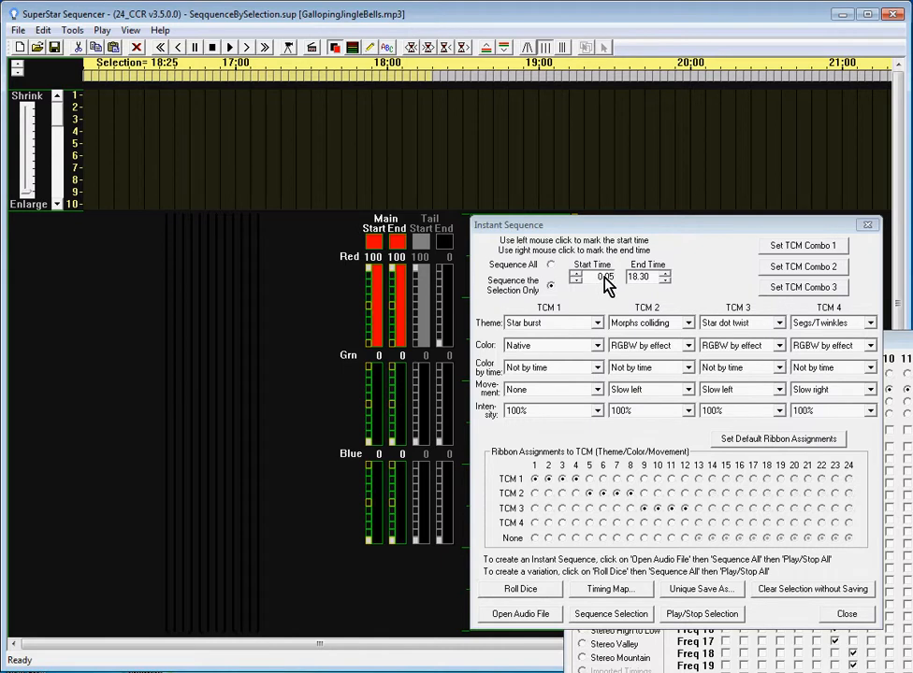
Step: Raise the selection's end time in small increments to 19.00
{"action": "left_click", "coordinate": [663, 273]}
{"action": "left_click", "coordinate": [663, 273]}
{"action": "left_click", "coordinate": [665, 274]}
{"action": "left_click", "coordinate": [665, 274]}
{"action": "left_click", "coordinate": [665, 274]}
{"action": "left_click", "coordinate": [665, 274]}
{"action": "left_click", "coordinate": [664, 274]}
{"action": "left_click", "coordinate": [665, 274]}
{"action": "left_click", "coordinate": [665, 274]}
{"action": "left_click", "coordinate": [664, 274]}
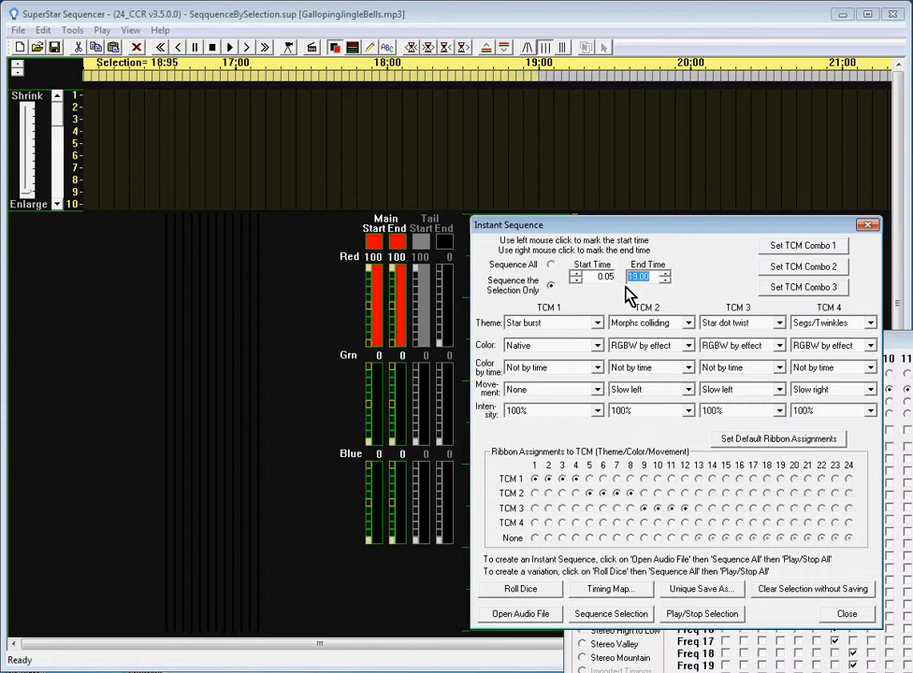
Step: Lower the selection's end time in small increments back to 18.30
{"action": "left_click", "coordinate": [664, 279]}
{"action": "left_click", "coordinate": [664, 280]}
{"action": "left_click", "coordinate": [663, 279]}
{"action": "left_click", "coordinate": [664, 280]}
{"action": "left_click", "coordinate": [664, 279]}
{"action": "left_click", "coordinate": [664, 279]}
{"action": "left_click", "coordinate": [664, 279]}
{"action": "left_click", "coordinate": [664, 280]}
{"action": "left_click", "coordinate": [663, 280]}
{"action": "left_click", "coordinate": [664, 280]}
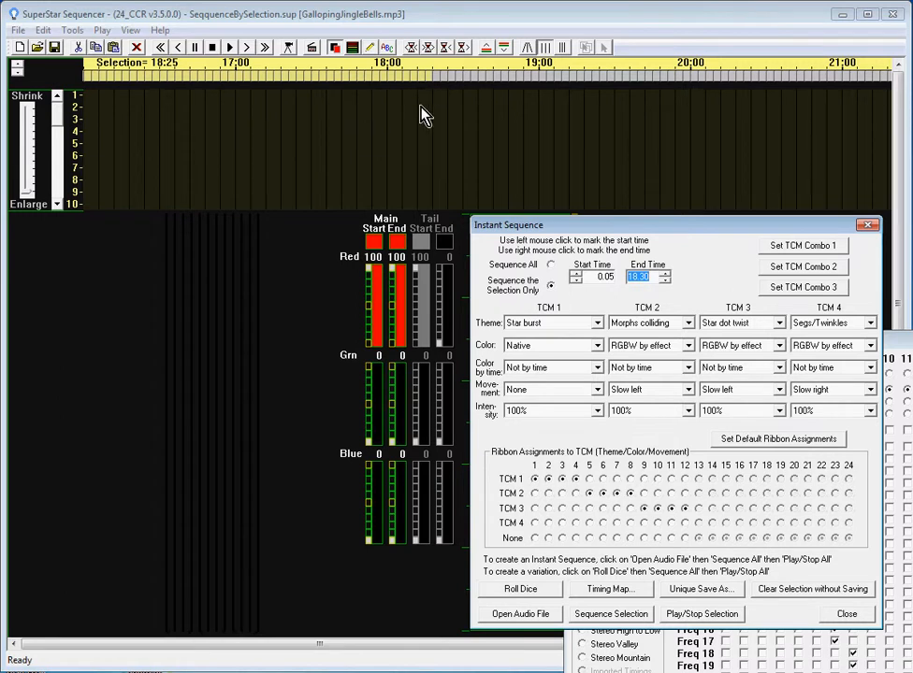
Step: Generate the instant sequence for the selected time range from the song's beginning and play the selection
{"action": "left_click", "coordinate": [288, 51]}
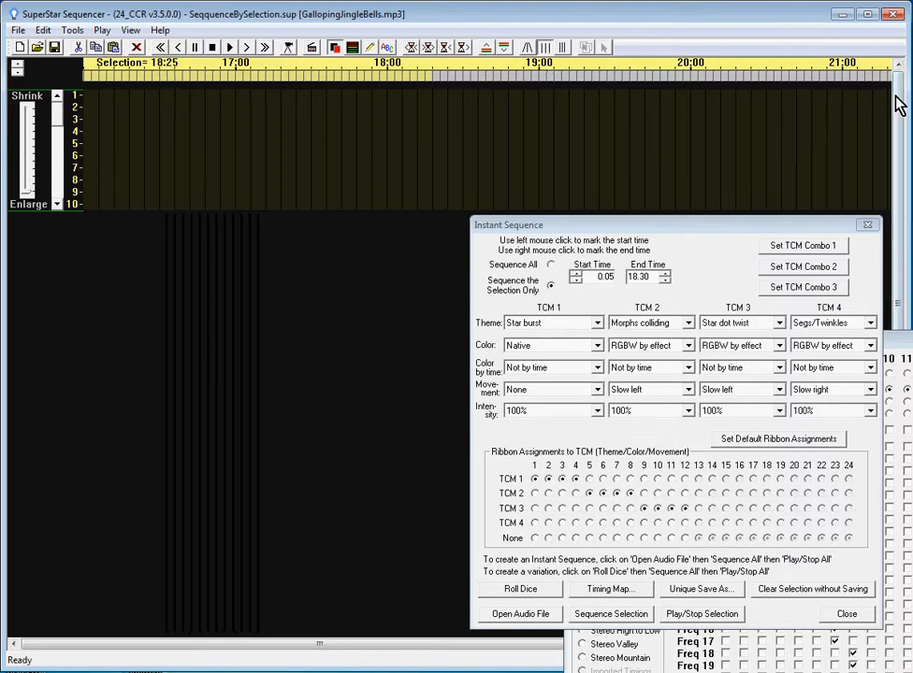
{"action": "left_click", "coordinate": [160, 51]}
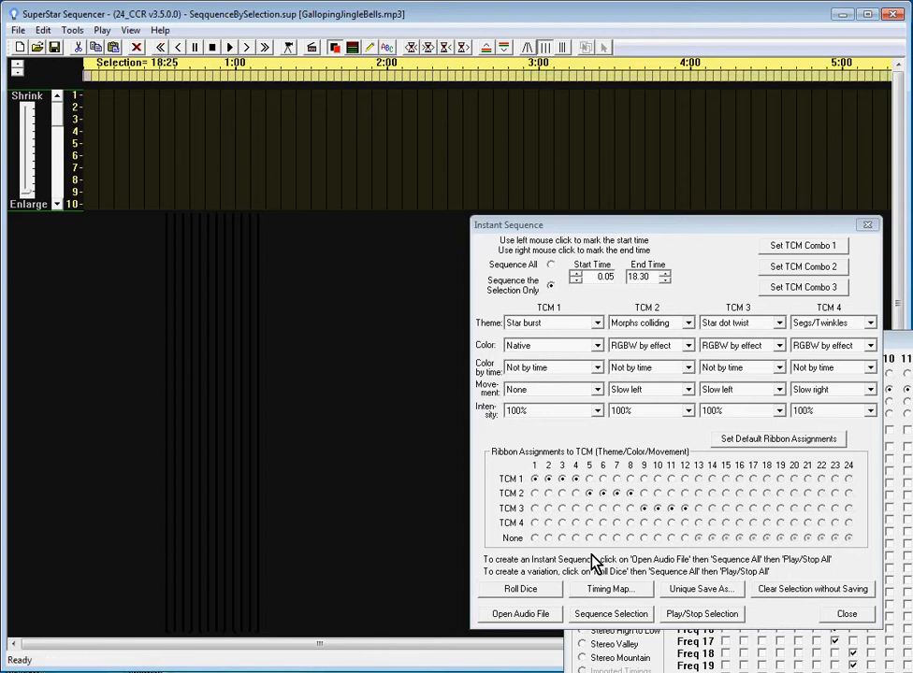
{"action": "left_click", "coordinate": [606, 616]}
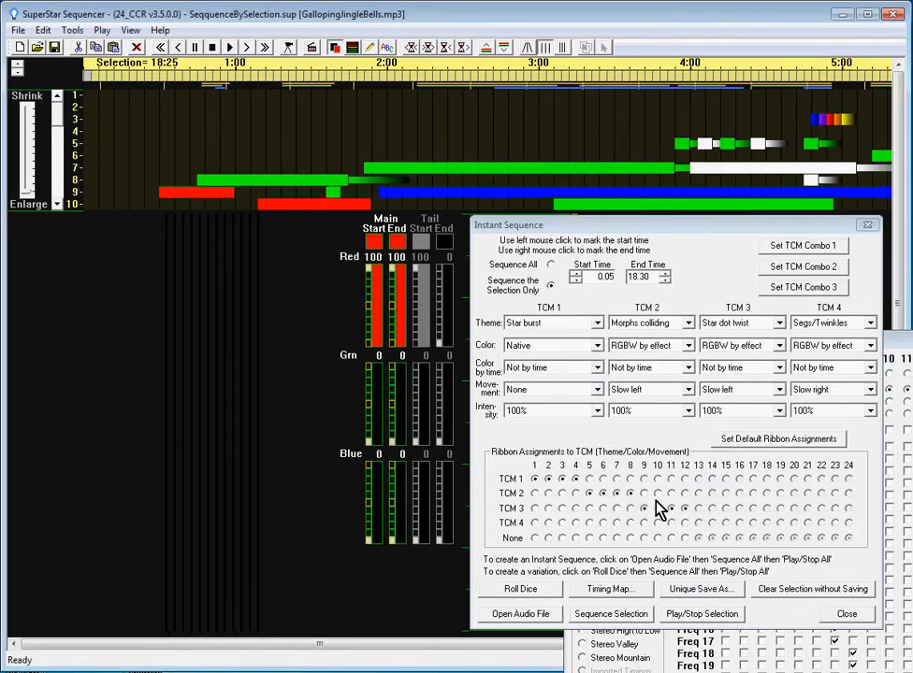
{"action": "left_click", "coordinate": [702, 614]}
Step: Move the Instant Sequence and Timing Map dialogs clear of the workspace and shrink the timeline rows to show rows 1 to 12
{"action": "left_click_drag", "start_coordinate": [670, 228], "coordinate": [688, 486]}
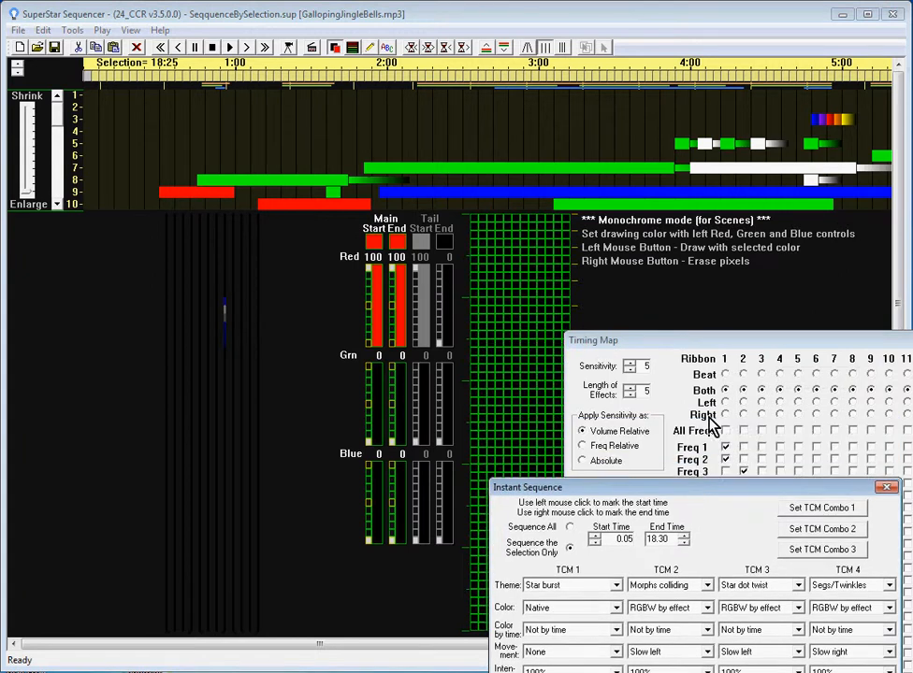
{"action": "left_click_drag", "start_coordinate": [727, 344], "coordinate": [713, 527]}
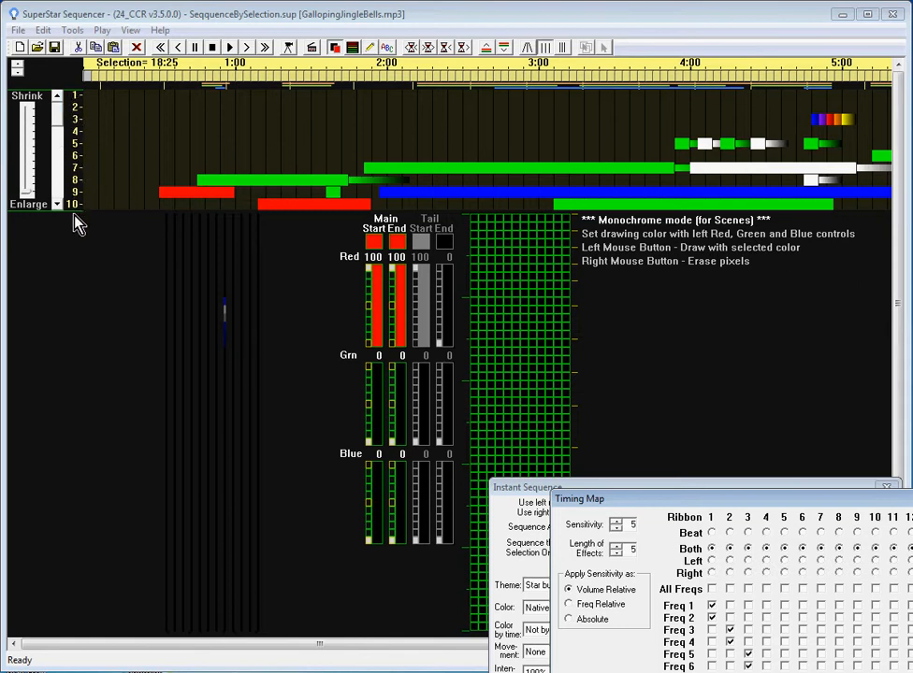
{"action": "left_click", "coordinate": [31, 176]}
{"action": "left_click", "coordinate": [31, 176]}
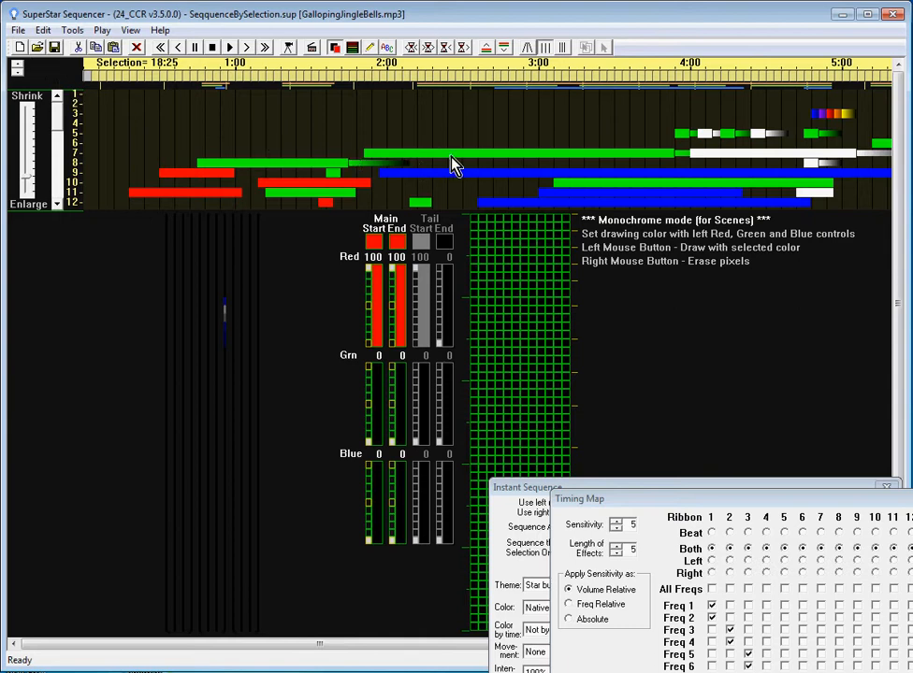
Step: Expand the frequency timing display to examine it, switching its L/R and Bigger options off and on, and collapse it again
{"action": "left_click", "coordinate": [16, 70]}
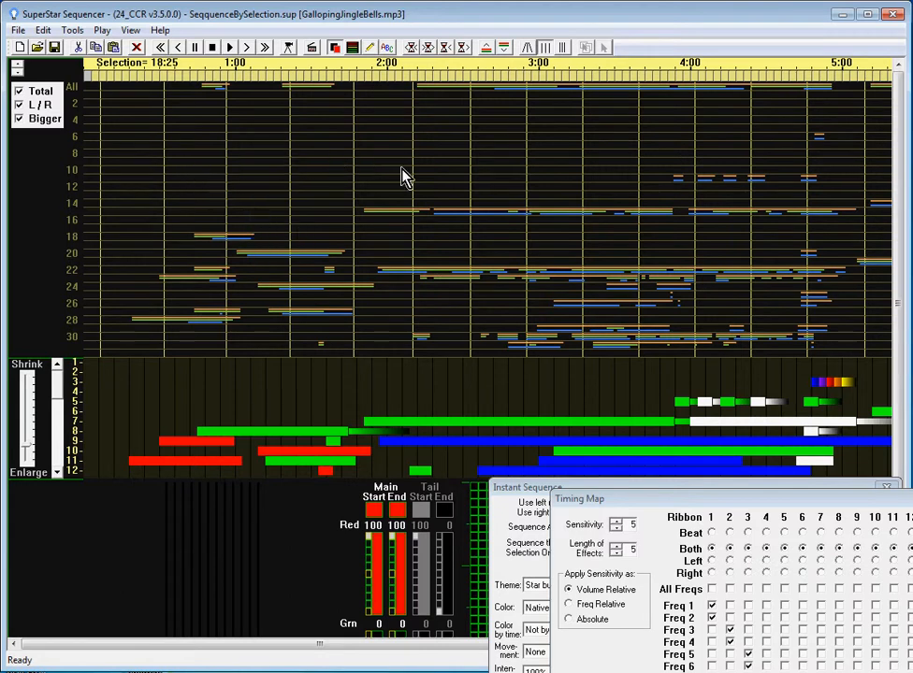
{"action": "left_click", "coordinate": [19, 104]}
{"action": "left_click", "coordinate": [19, 119]}
{"action": "left_click", "coordinate": [18, 105]}
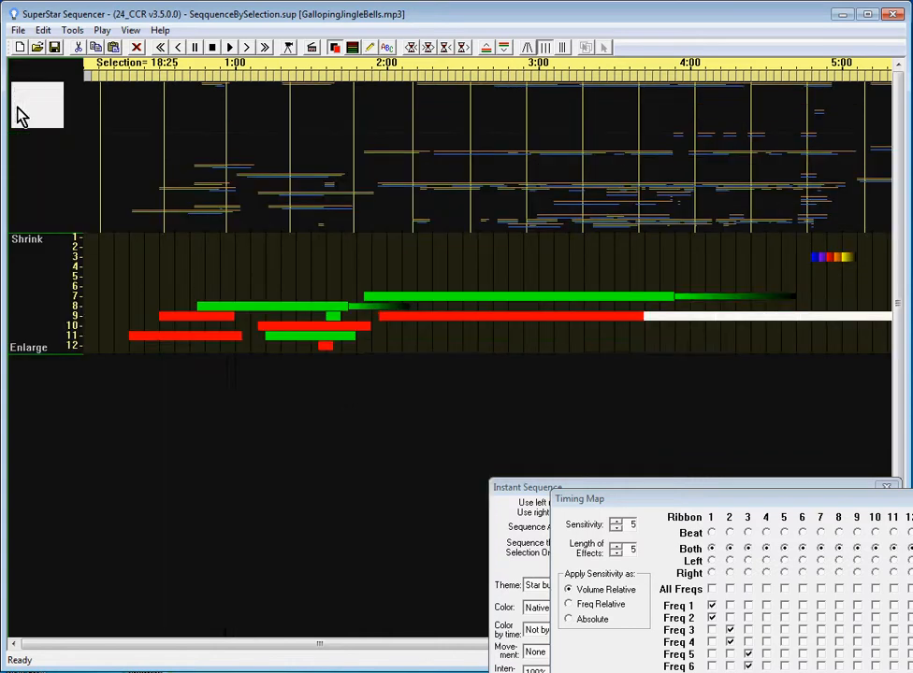
{"action": "left_click", "coordinate": [19, 120]}
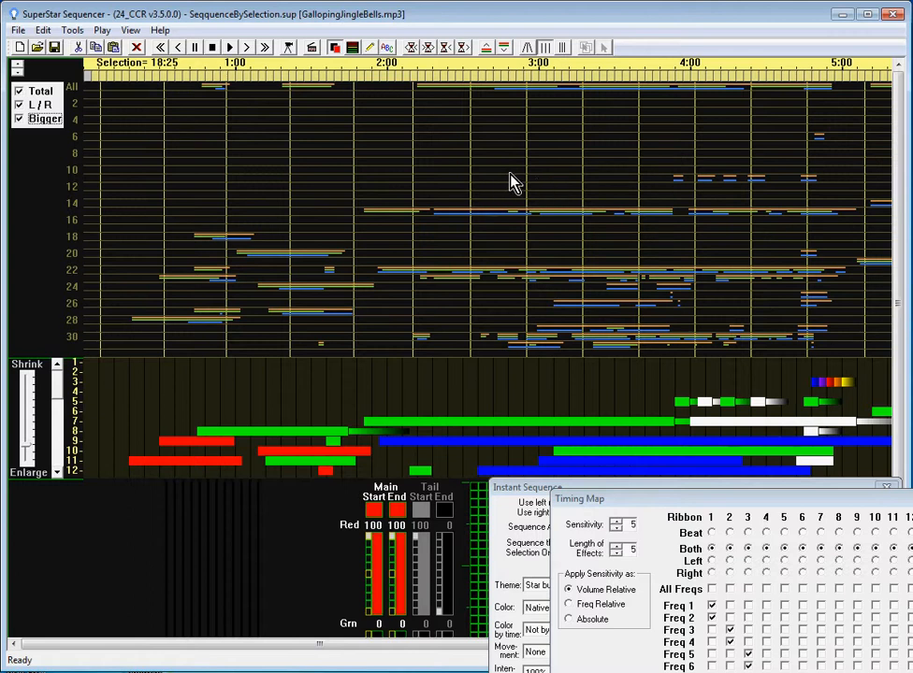
{"action": "left_click", "coordinate": [17, 67]}
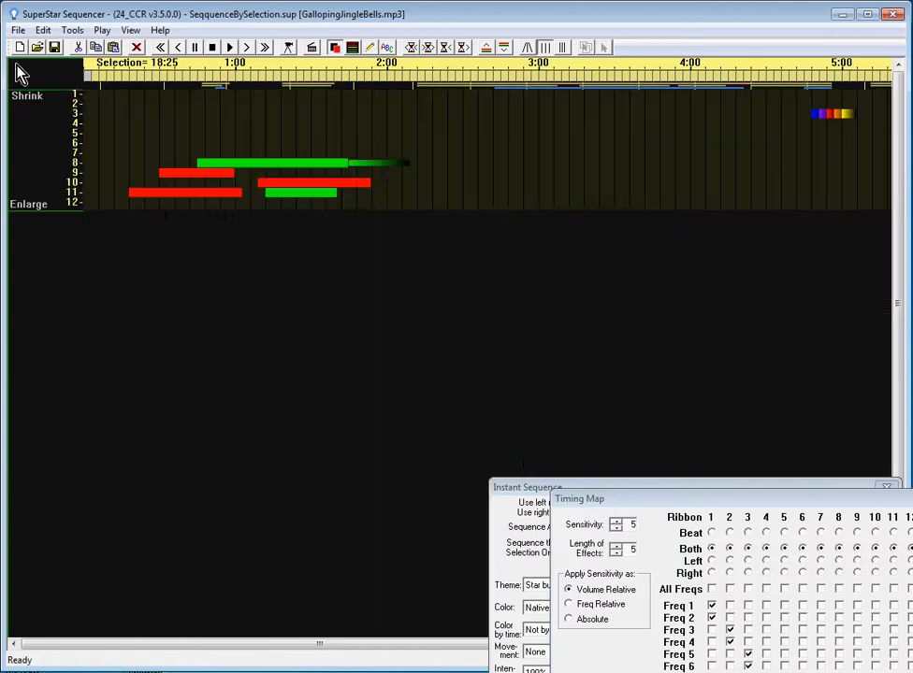
Step: In the Timing Map, apply the Stereo Low to High frequency spectrum with Set Theme, Color and Movement turned off
{"action": "left_click_drag", "start_coordinate": [688, 504], "coordinate": [278, 108]}
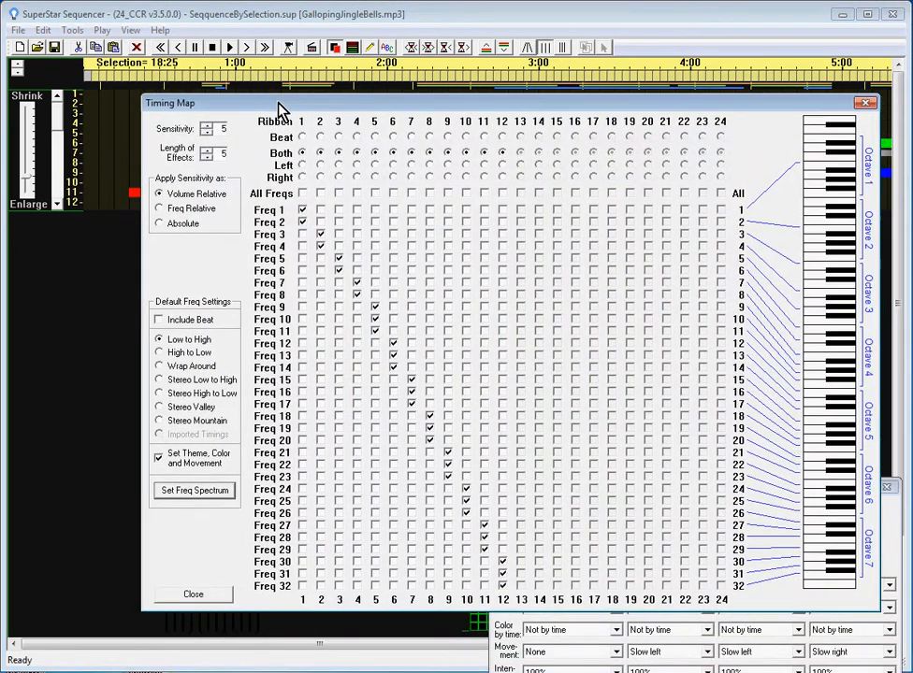
{"action": "left_click", "coordinate": [160, 380]}
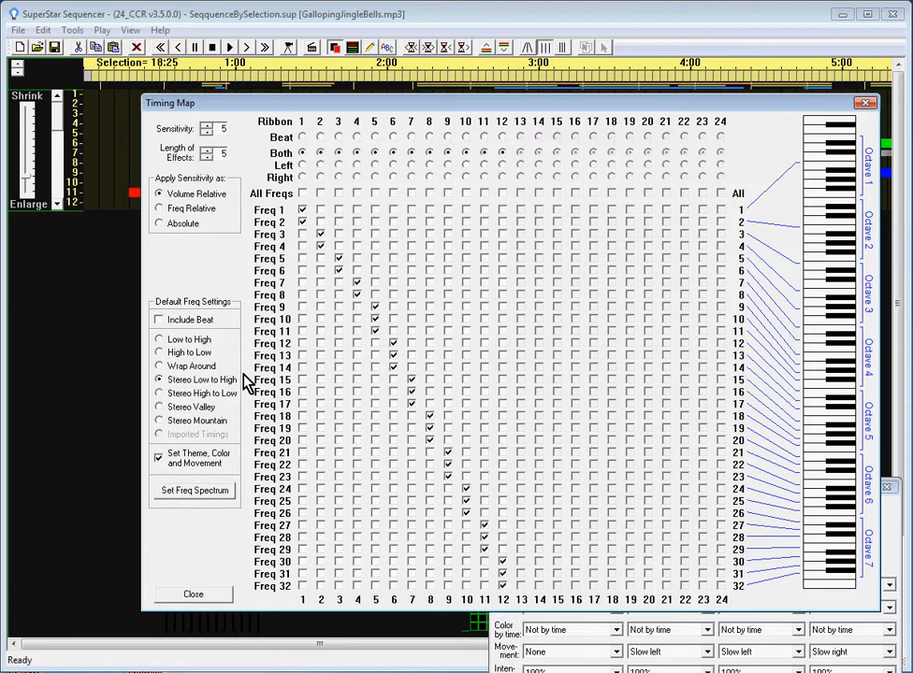
{"action": "left_click", "coordinate": [159, 459]}
{"action": "left_click", "coordinate": [158, 459]}
{"action": "left_click", "coordinate": [158, 460]}
{"action": "left_click", "coordinate": [160, 459]}
{"action": "left_click", "coordinate": [159, 459]}
{"action": "left_click", "coordinate": [186, 496]}
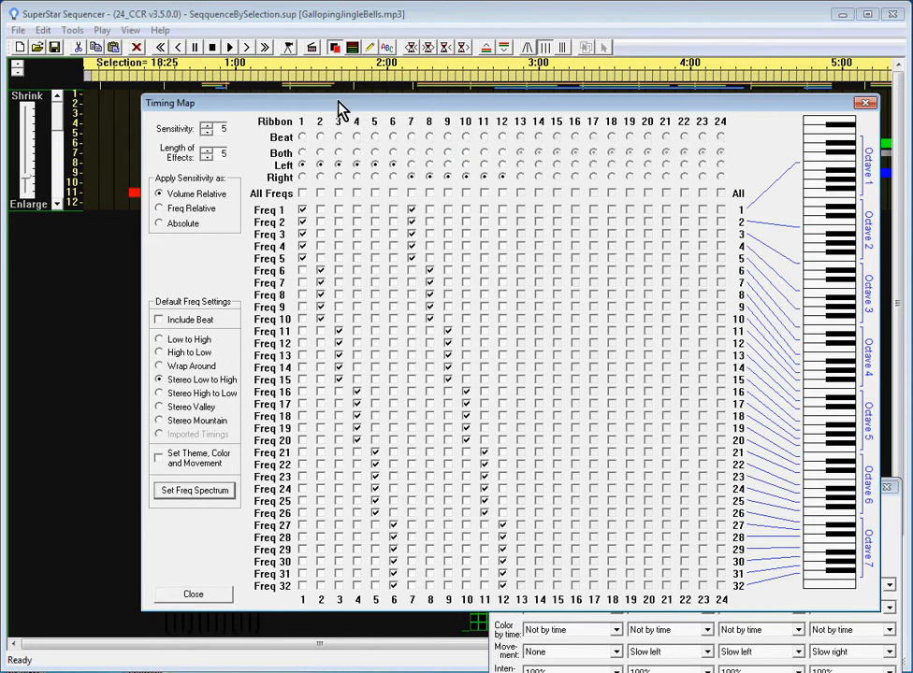
Step: Bring the Instant Sequence dialog back into view and set the TCM 1 and TCM 2 themes to Morphs separating
{"action": "left_click_drag", "start_coordinate": [325, 108], "coordinate": [733, 365]}
{"action": "left_click_drag", "start_coordinate": [523, 489], "coordinate": [500, 234]}
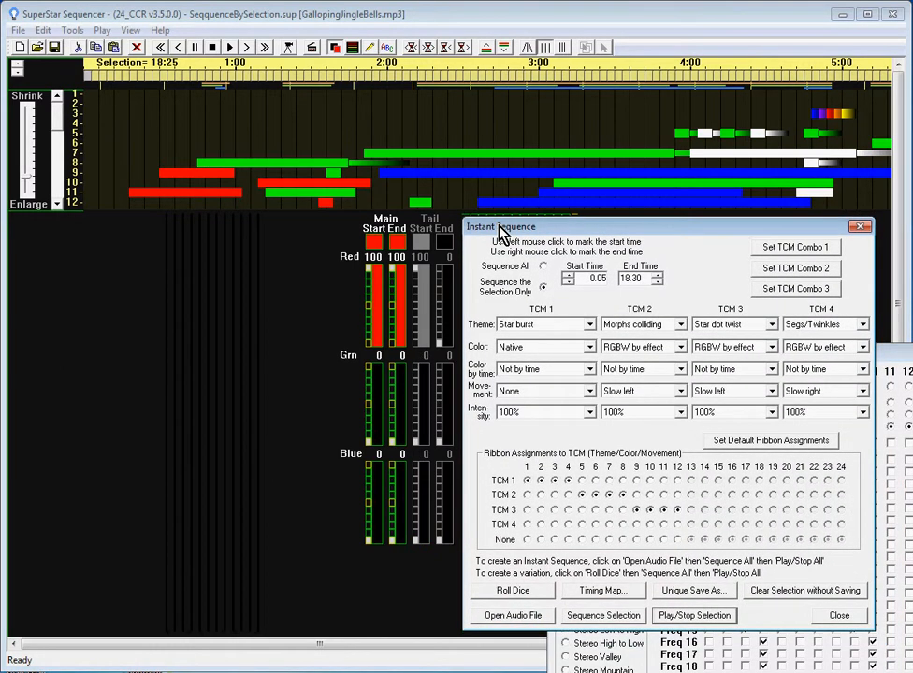
{"action": "left_click", "coordinate": [591, 327]}
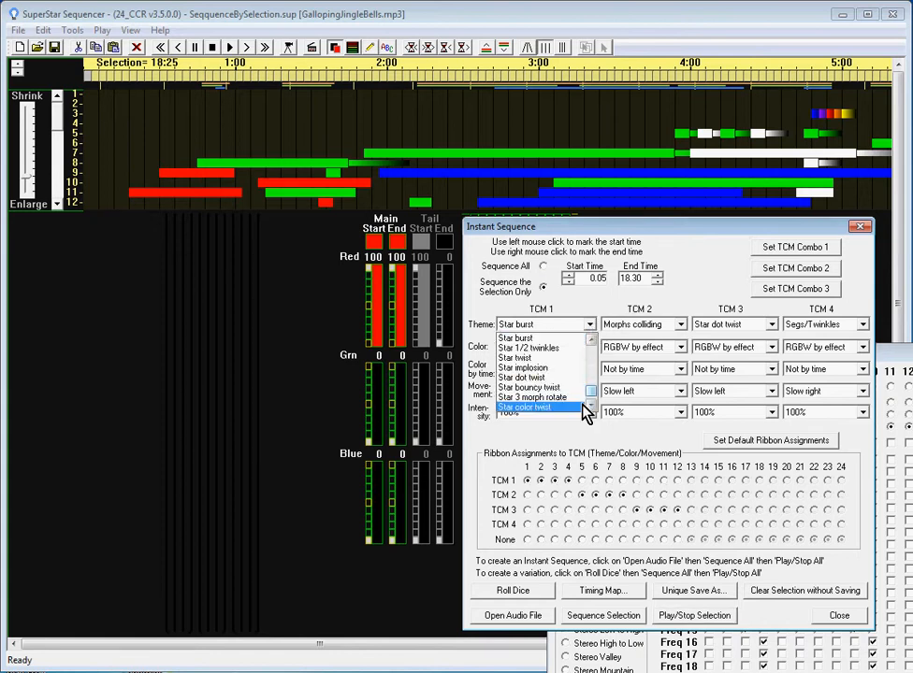
{"action": "left_click_drag", "start_coordinate": [591, 393], "coordinate": [592, 372]}
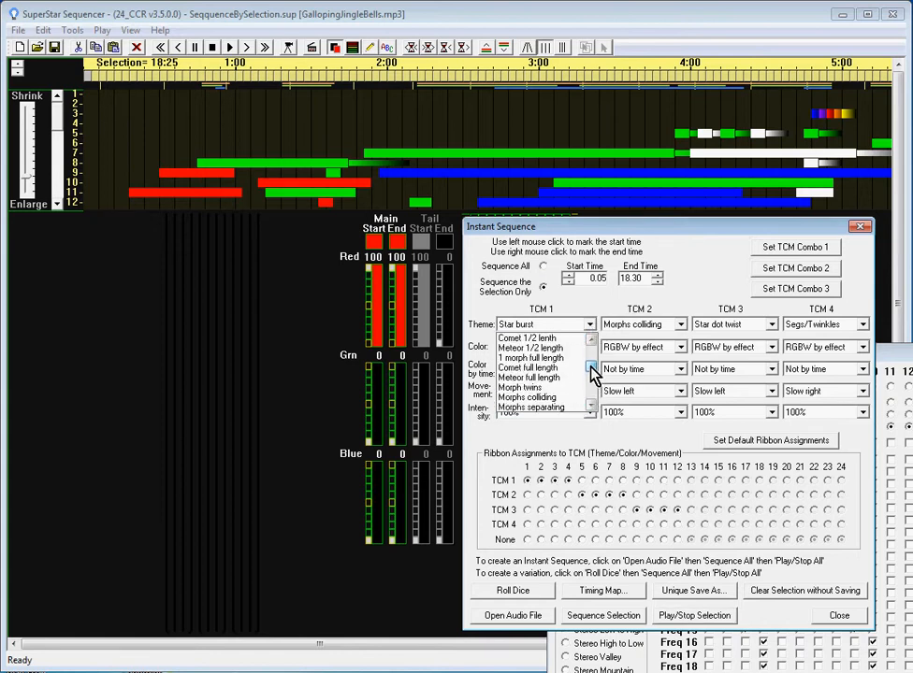
{"action": "left_click", "coordinate": [533, 407]}
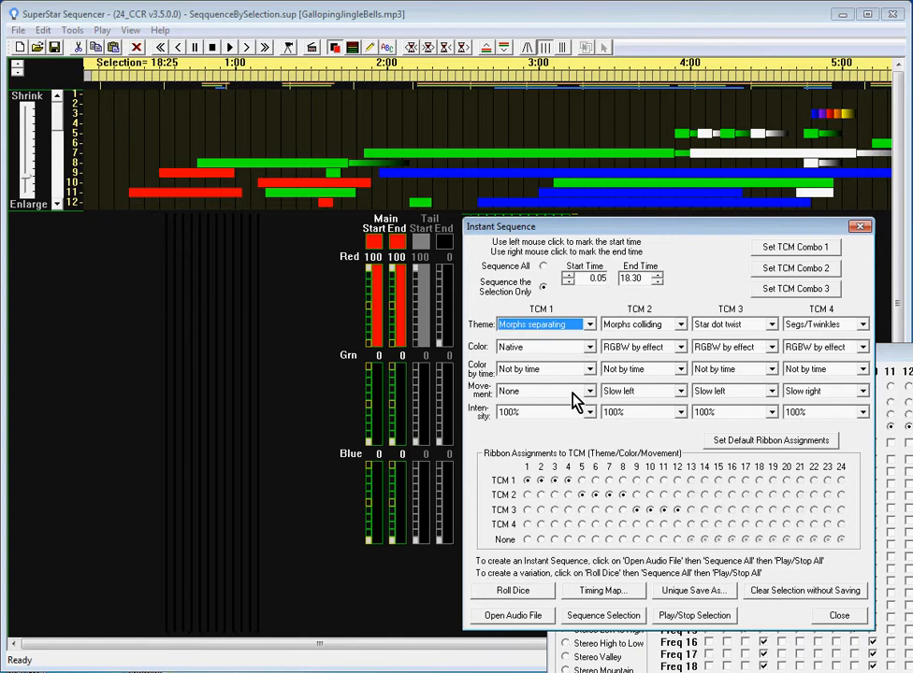
{"action": "left_click", "coordinate": [682, 325]}
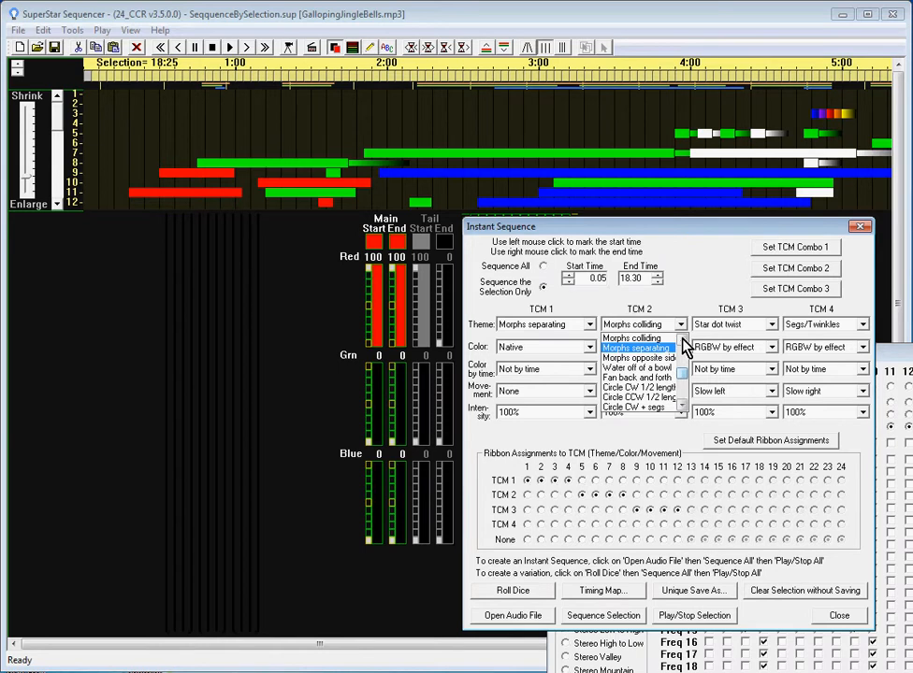
{"action": "left_click", "coordinate": [655, 348]}
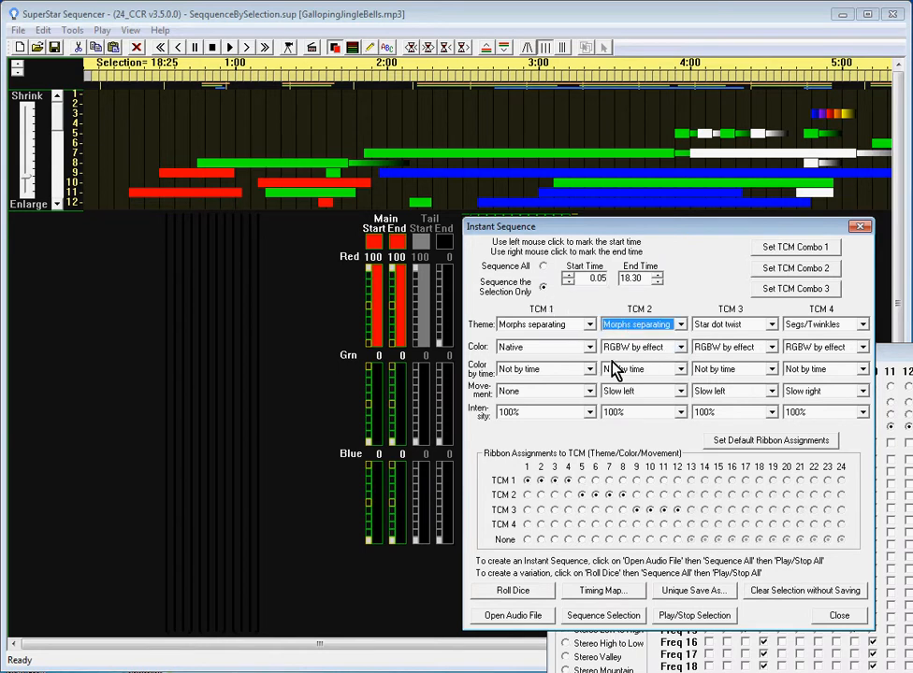
Step: Assign ribbons 1 to 6 to TCM 1 and ribbons 7 to 12 to TCM 2
{"action": "left_click", "coordinate": [580, 480]}
{"action": "left_click", "coordinate": [636, 495]}
{"action": "left_click", "coordinate": [650, 495]}
{"action": "left_click", "coordinate": [662, 496]}
{"action": "left_click", "coordinate": [677, 495]}
Step: Set the TCM 1 color to Green
{"action": "left_click", "coordinate": [590, 348]}
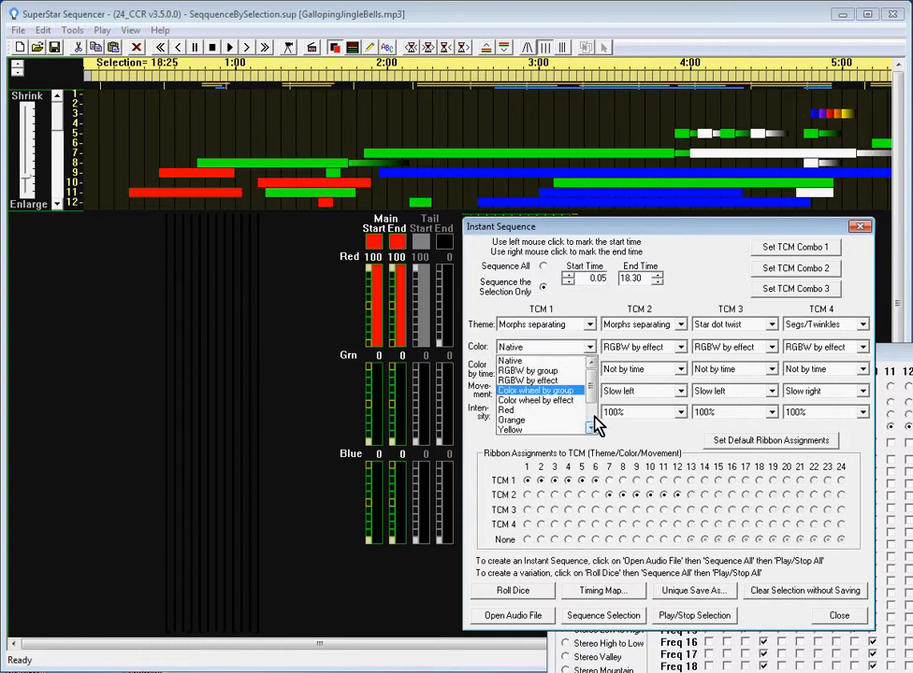
{"action": "scroll", "coordinate": [596, 420], "scroll_direction": "down", "scroll_amount": 2}
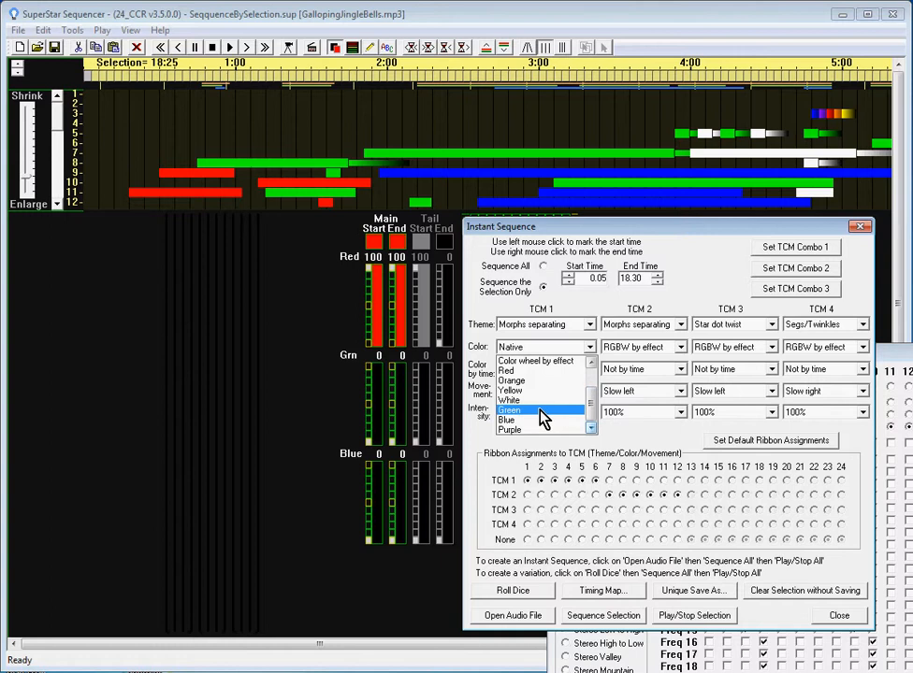
{"action": "left_click", "coordinate": [542, 412]}
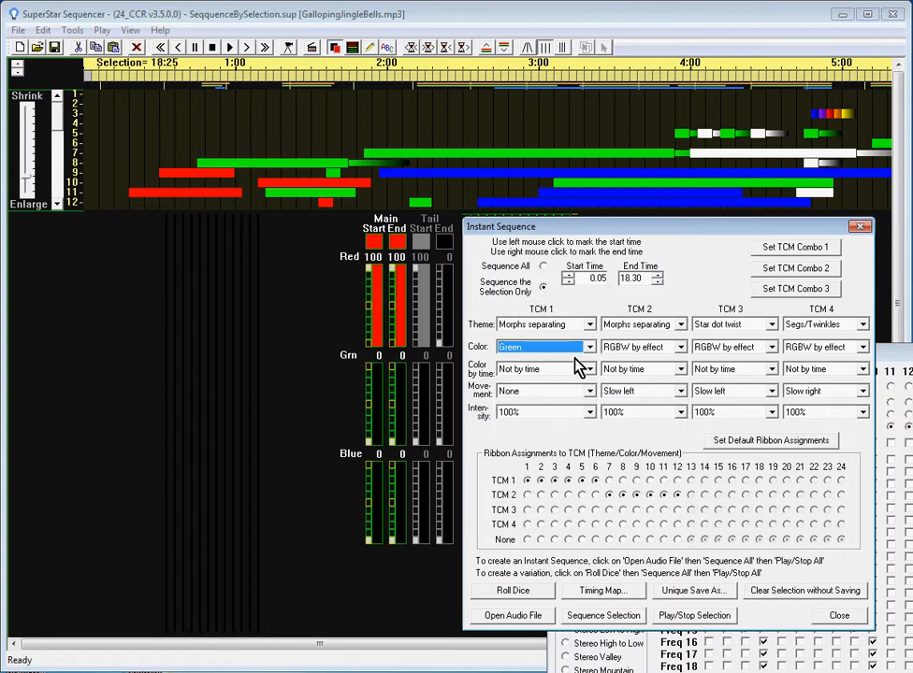
Step: Set the TCM 2 color to Purple and its movement to None
{"action": "left_click", "coordinate": [681, 347]}
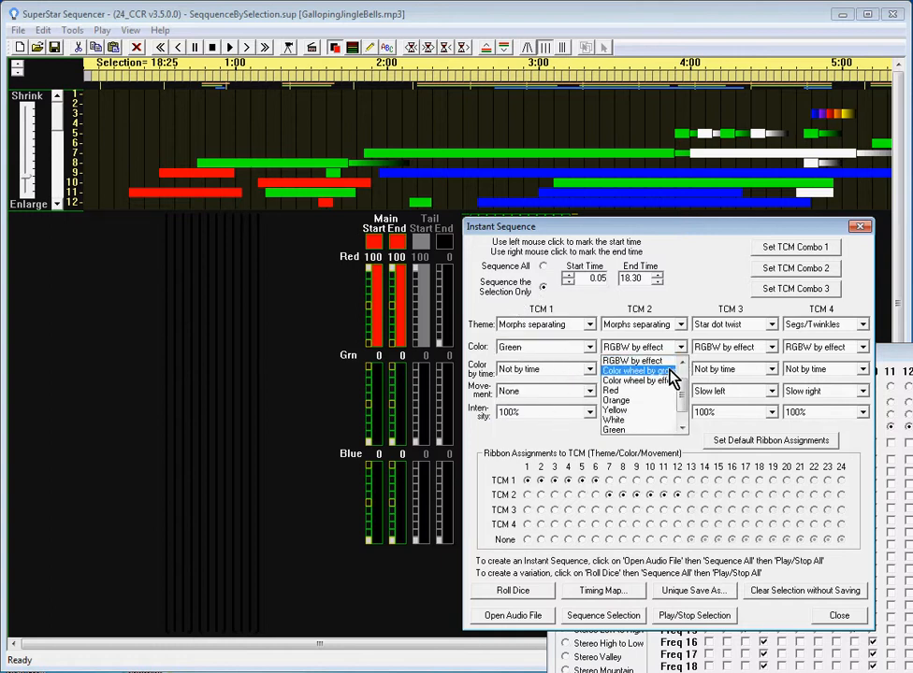
{"action": "left_click_drag", "start_coordinate": [682, 404], "coordinate": [663, 425]}
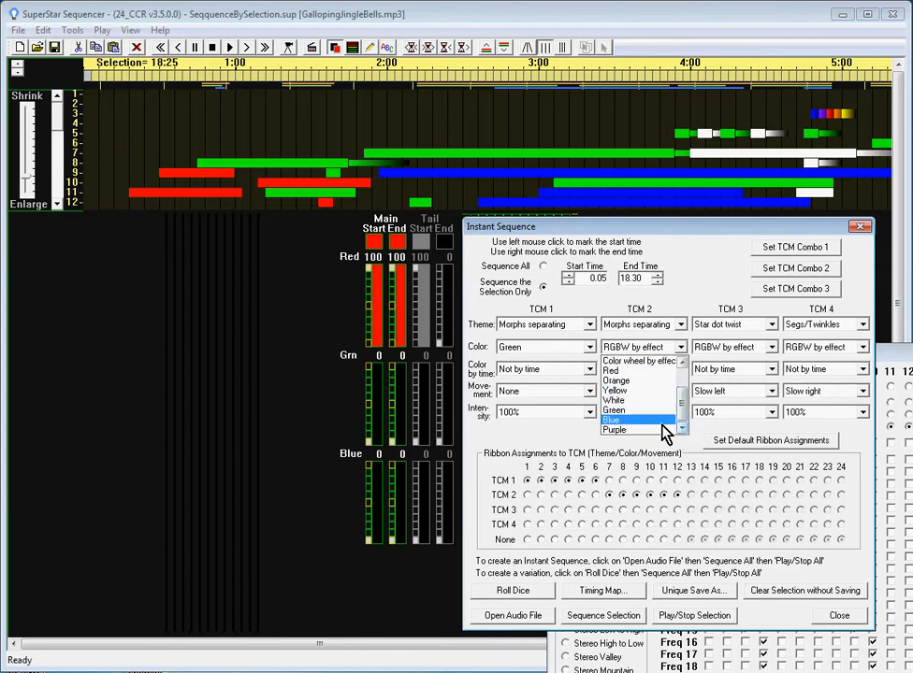
{"action": "left_click", "coordinate": [631, 431]}
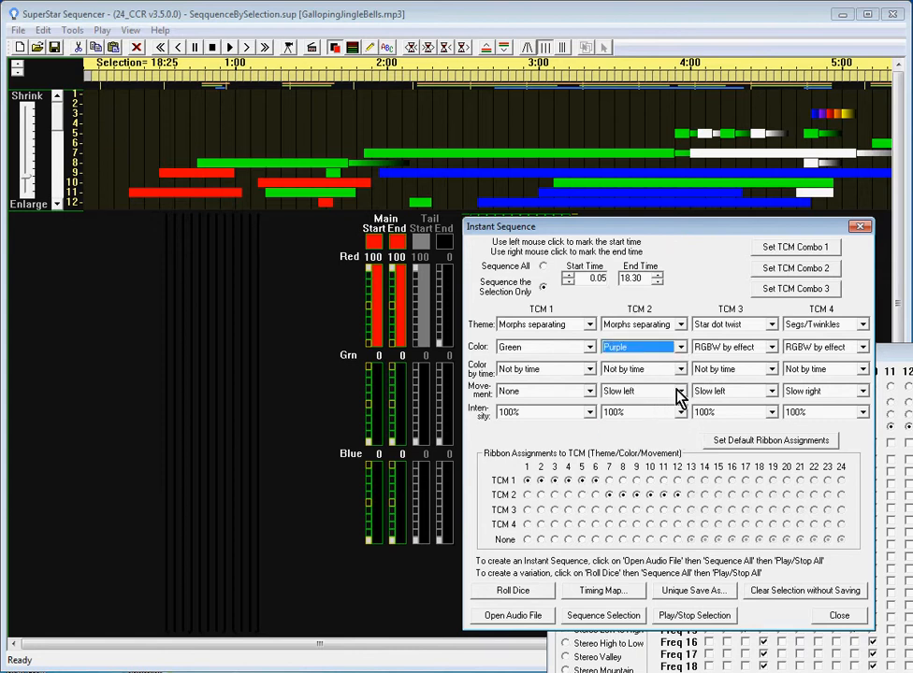
{"action": "left_click", "coordinate": [680, 392]}
{"action": "left_click", "coordinate": [639, 404]}
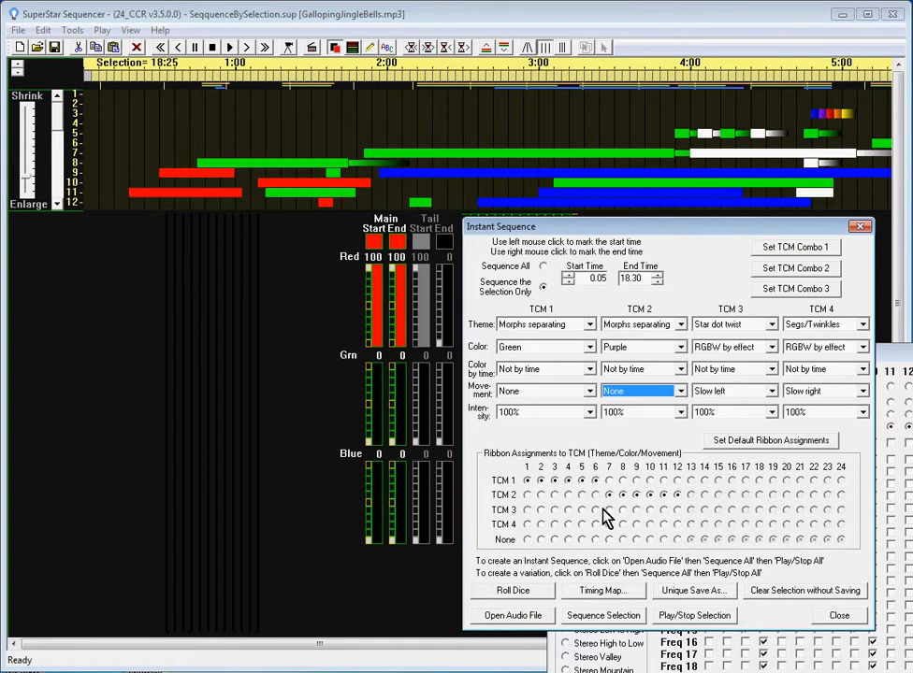
Step: Sequence the current selection with newly created timings, replacing its existing ribbons, and play the selection
{"action": "left_click", "coordinate": [604, 617]}
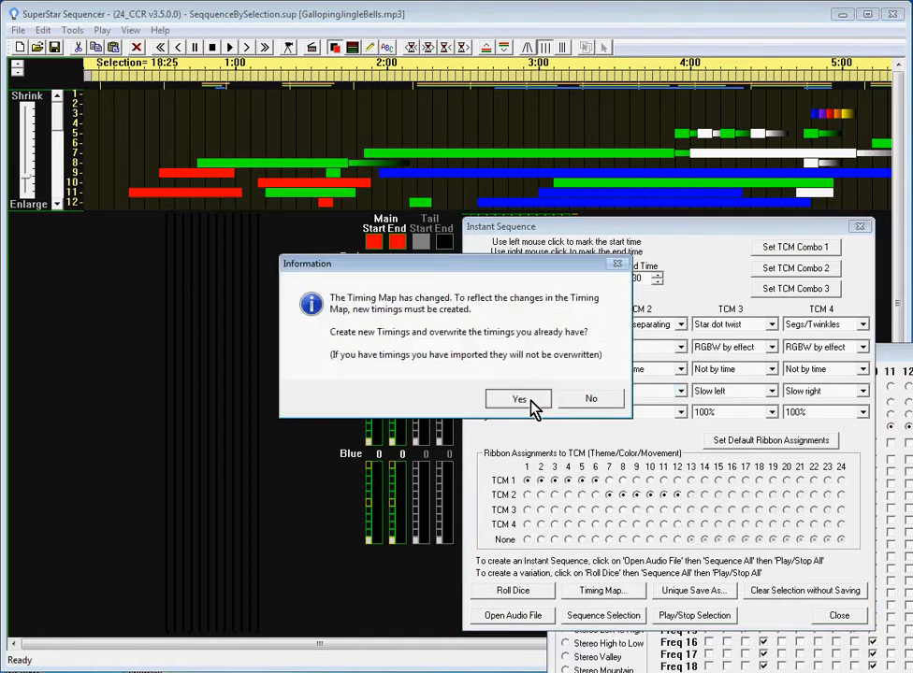
{"action": "left_click", "coordinate": [531, 400]}
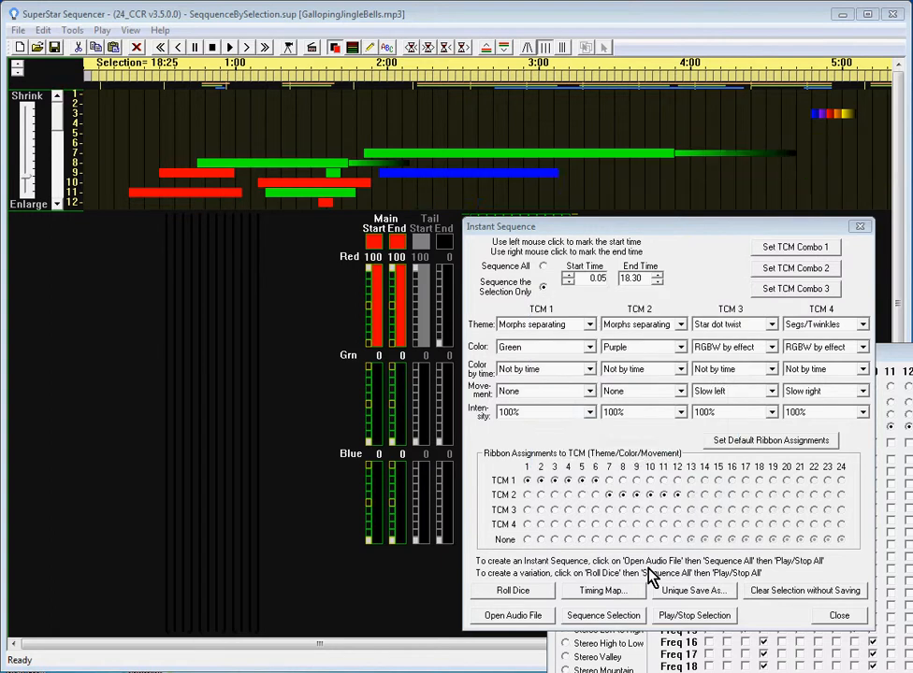
{"action": "left_click", "coordinate": [718, 488]}
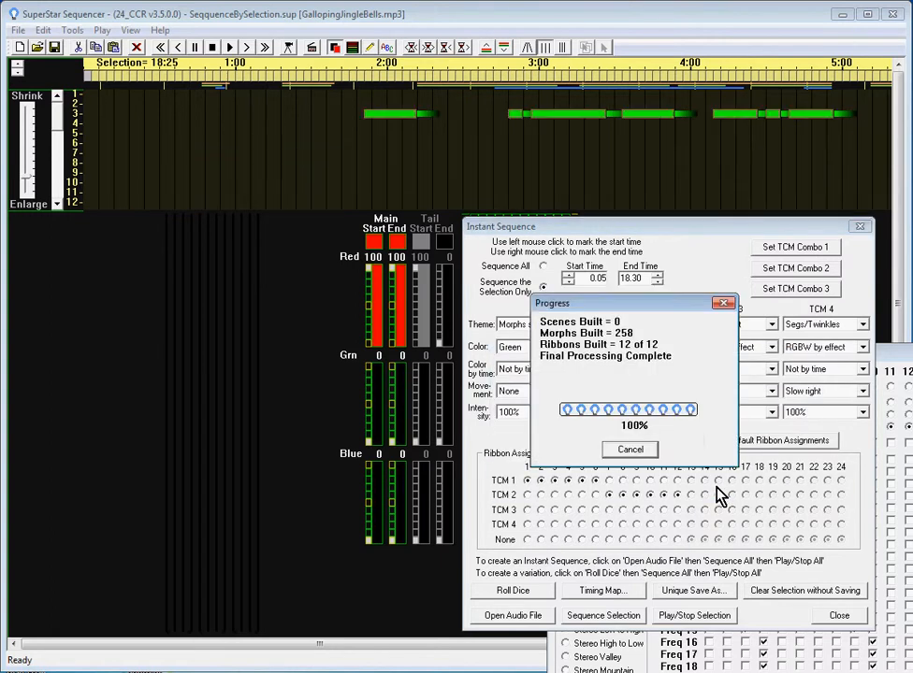
{"action": "left_click", "coordinate": [674, 621]}
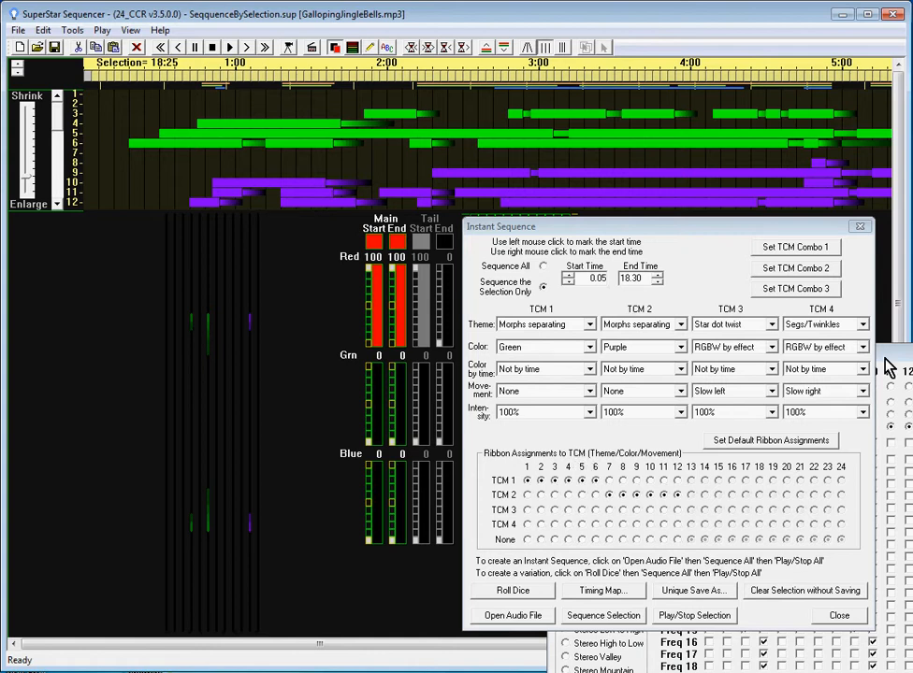
Step: In the Timing Map, clear Freq 1 to 5 from ribbon 1 and Freq 6 to 10 from ribbon 2
{"action": "left_click_drag", "start_coordinate": [911, 358], "coordinate": [572, 130]}
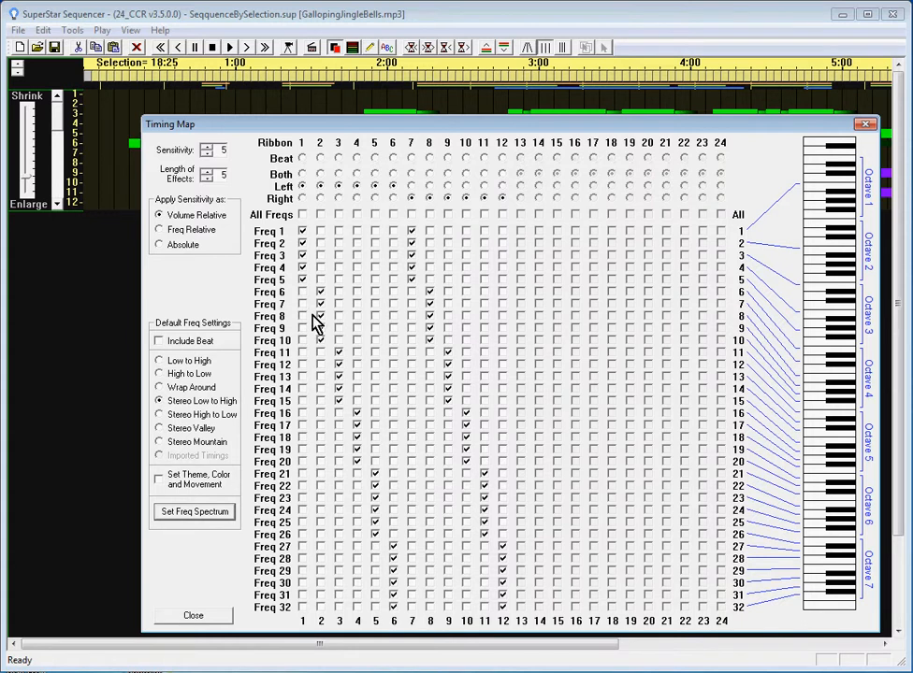
{"action": "left_click", "coordinate": [302, 232]}
{"action": "left_click", "coordinate": [302, 243]}
{"action": "left_click", "coordinate": [302, 256]}
{"action": "left_click", "coordinate": [302, 268]}
{"action": "left_click", "coordinate": [302, 279]}
{"action": "left_click", "coordinate": [320, 292]}
{"action": "left_click", "coordinate": [320, 316]}
{"action": "left_click", "coordinate": [321, 328]}
{"action": "left_click", "coordinate": [320, 340]}
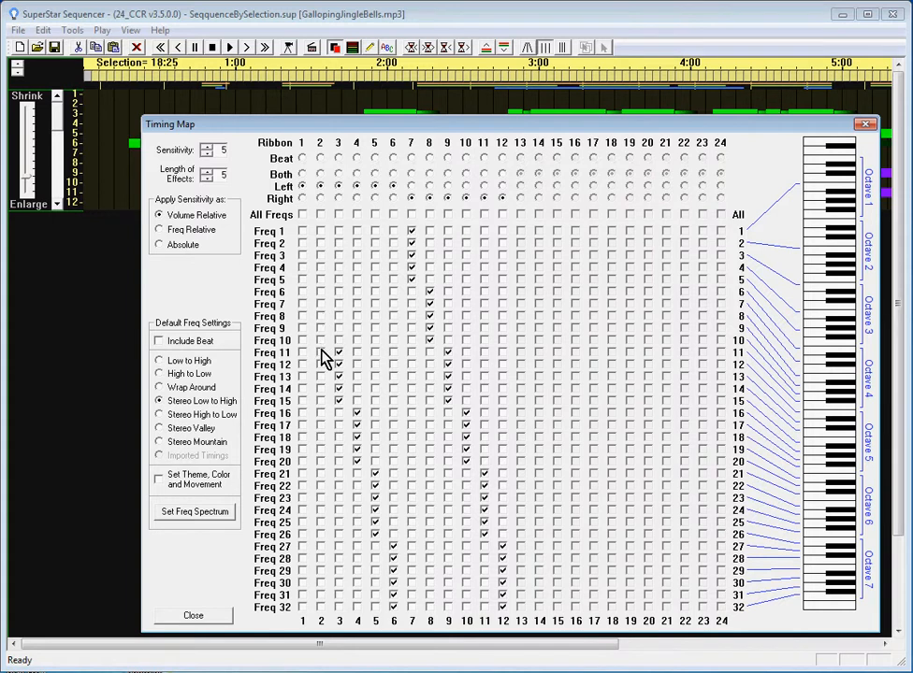
Step: Assign Freq 13 to 16 to ribbon 1 and Freq 17 to 19 to ribbon 2
{"action": "left_click", "coordinate": [302, 365]}
{"action": "left_click", "coordinate": [302, 377]}
{"action": "left_click", "coordinate": [302, 389]}
{"action": "left_click", "coordinate": [302, 401]}
{"action": "left_click", "coordinate": [301, 363]}
{"action": "left_click", "coordinate": [303, 414]}
{"action": "left_click", "coordinate": [320, 425]}
{"action": "left_click", "coordinate": [320, 438]}
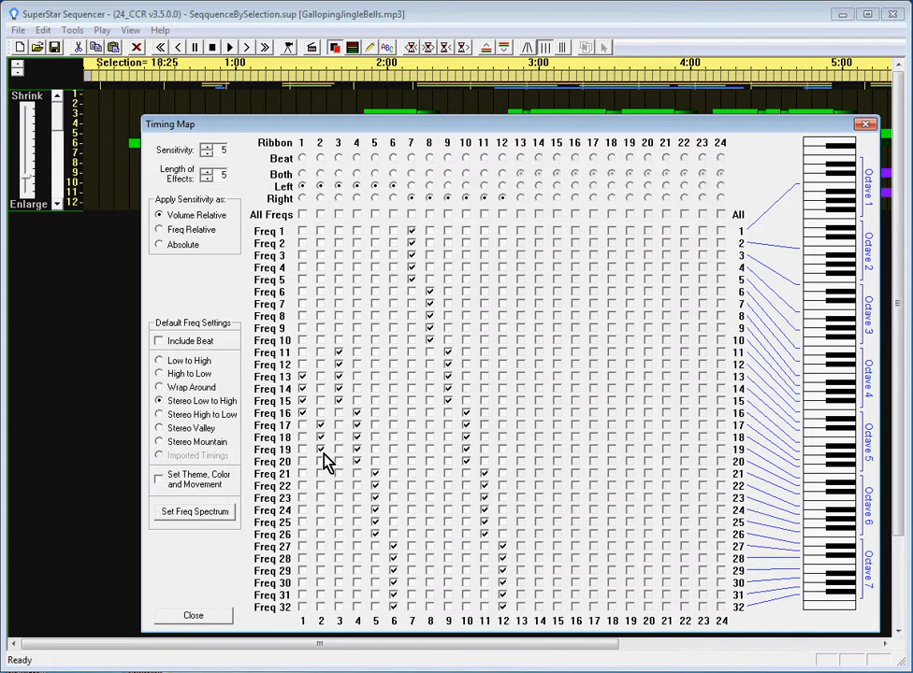
Step: Change ribbon 3 from Freq 11 to 15 to Freq 20 to 22
{"action": "left_click", "coordinate": [337, 352]}
{"action": "left_click", "coordinate": [338, 365]}
{"action": "left_click", "coordinate": [339, 376]}
{"action": "left_click", "coordinate": [339, 462]}
{"action": "left_click", "coordinate": [340, 474]}
{"action": "left_click", "coordinate": [339, 486]}
Step: Change ribbon 4 from Freq 16 to 20 to Freq 23 to 25
{"action": "left_click", "coordinate": [358, 412]}
{"action": "left_click", "coordinate": [357, 425]}
{"action": "left_click", "coordinate": [357, 437]}
{"action": "left_click", "coordinate": [357, 449]}
{"action": "left_click", "coordinate": [358, 462]}
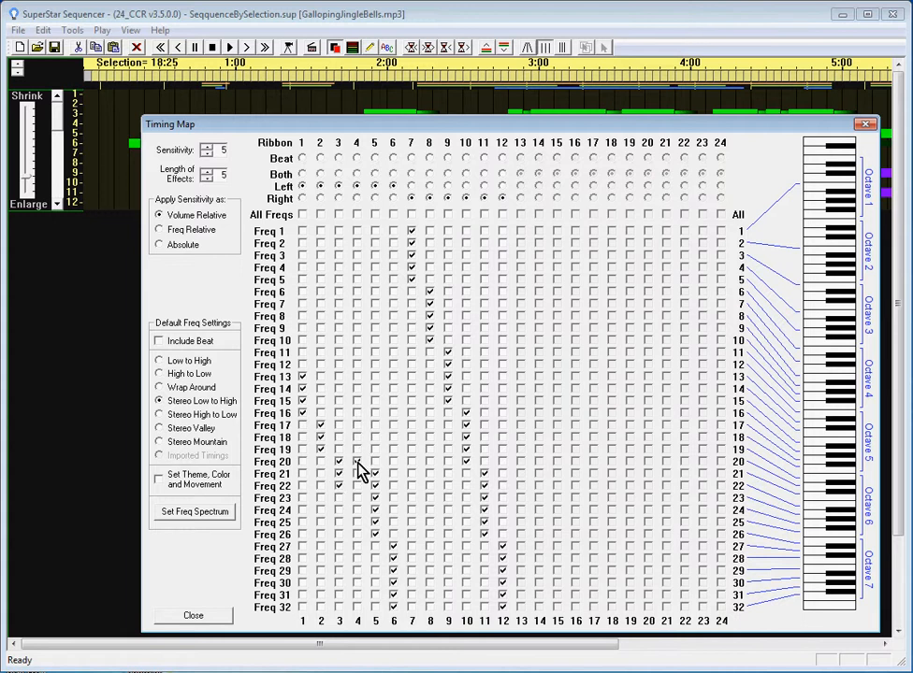
{"action": "left_click", "coordinate": [357, 499]}
{"action": "left_click", "coordinate": [358, 511]}
{"action": "left_click", "coordinate": [357, 523]}
Step: Limit ribbon 5 to Freq 26 to 28 and ribbon 6 to Freq 29 to 32
{"action": "left_click", "coordinate": [376, 474]}
{"action": "left_click", "coordinate": [375, 487]}
{"action": "left_click", "coordinate": [374, 499]}
{"action": "left_click", "coordinate": [375, 512]}
{"action": "left_click", "coordinate": [375, 524]}
{"action": "left_click", "coordinate": [375, 546]}
{"action": "left_click", "coordinate": [375, 558]}
{"action": "left_click", "coordinate": [393, 546]}
{"action": "left_click", "coordinate": [393, 559]}
Step: Return to the Instant Sequence dialog, resequence the selection with new timings over the existing ribbons, and play it
{"action": "left_click_drag", "start_coordinate": [365, 131], "coordinate": [697, 343]}
{"action": "left_click_drag", "start_coordinate": [610, 171], "coordinate": [621, 225]}
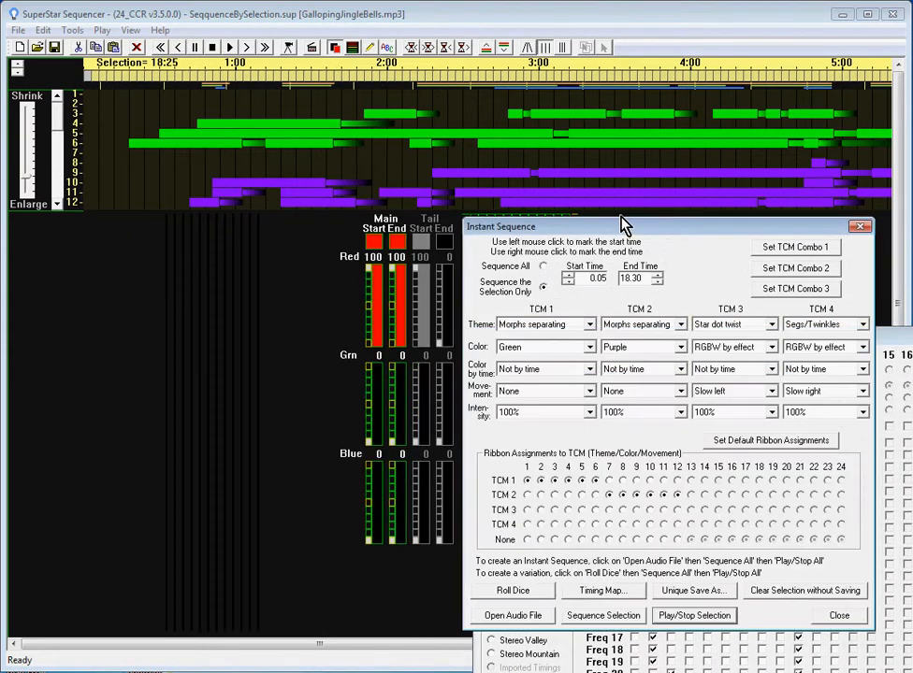
{"action": "left_click", "coordinate": [617, 622]}
{"action": "left_click", "coordinate": [507, 396]}
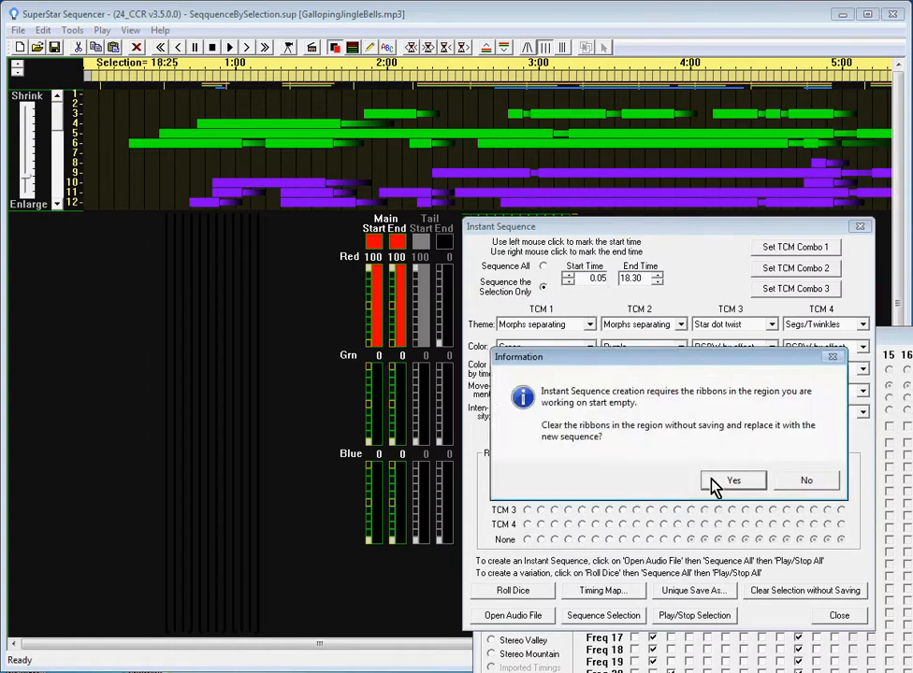
{"action": "left_click", "coordinate": [731, 481]}
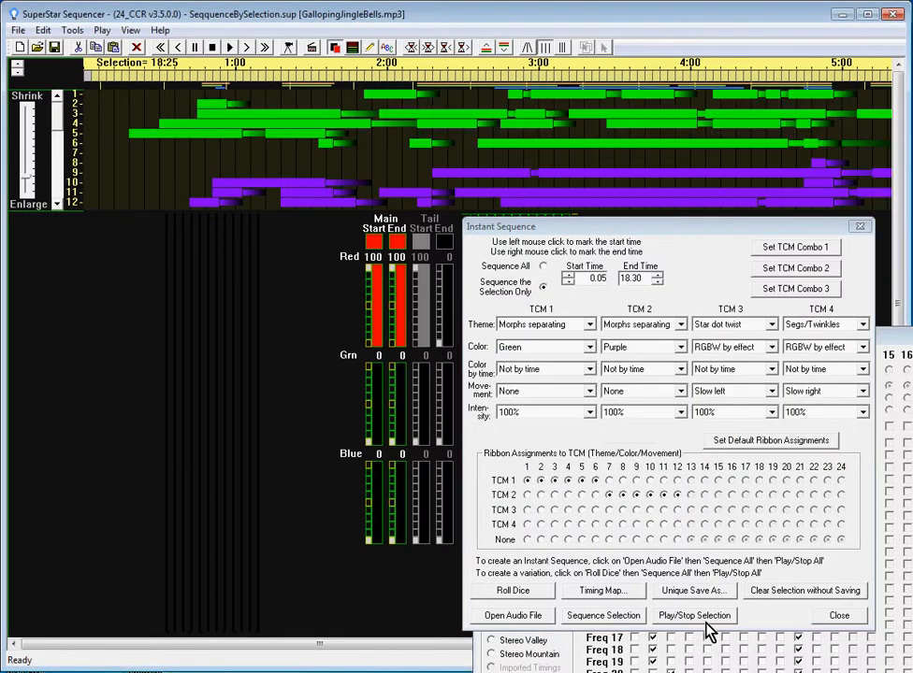
{"action": "left_click", "coordinate": [697, 616]}
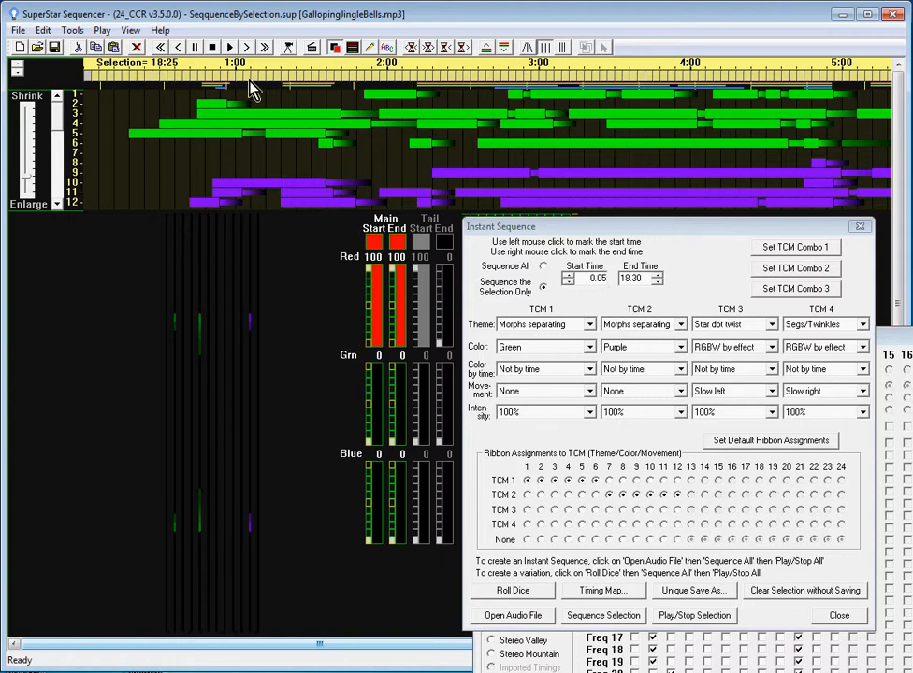
Step: Mark the next section from 18.30 to 32.75 as the selection, playing the song to find where it ends
{"action": "left_click", "coordinate": [265, 48]}
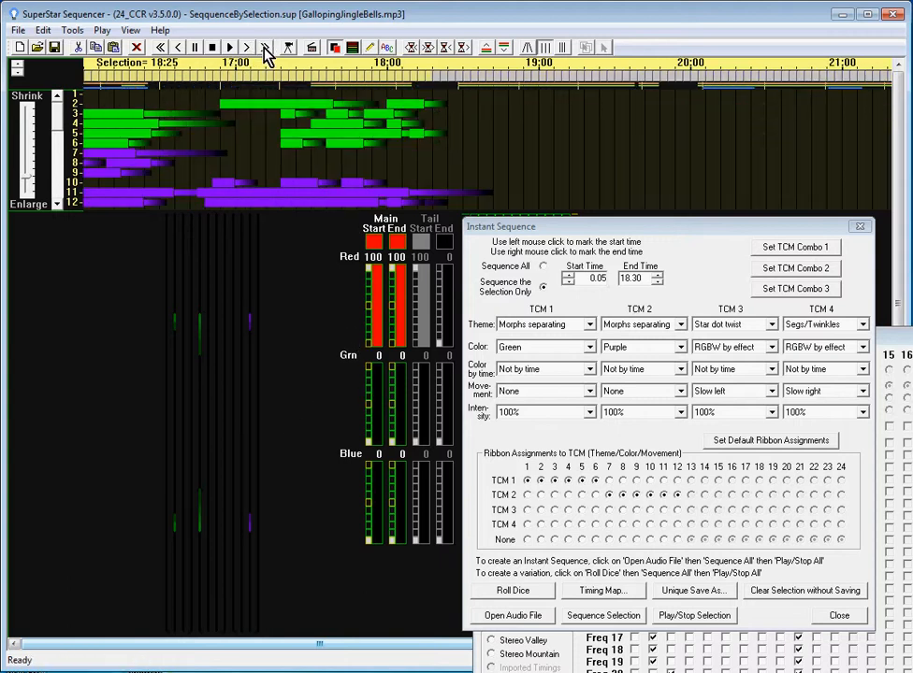
{"action": "left_click", "coordinate": [441, 84]}
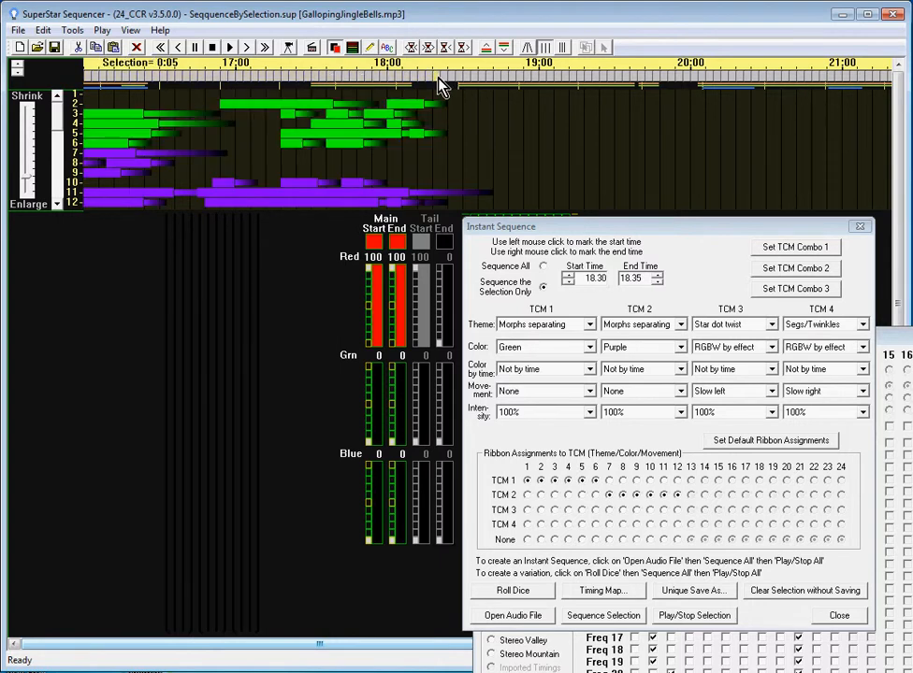
{"action": "left_click", "coordinate": [290, 54]}
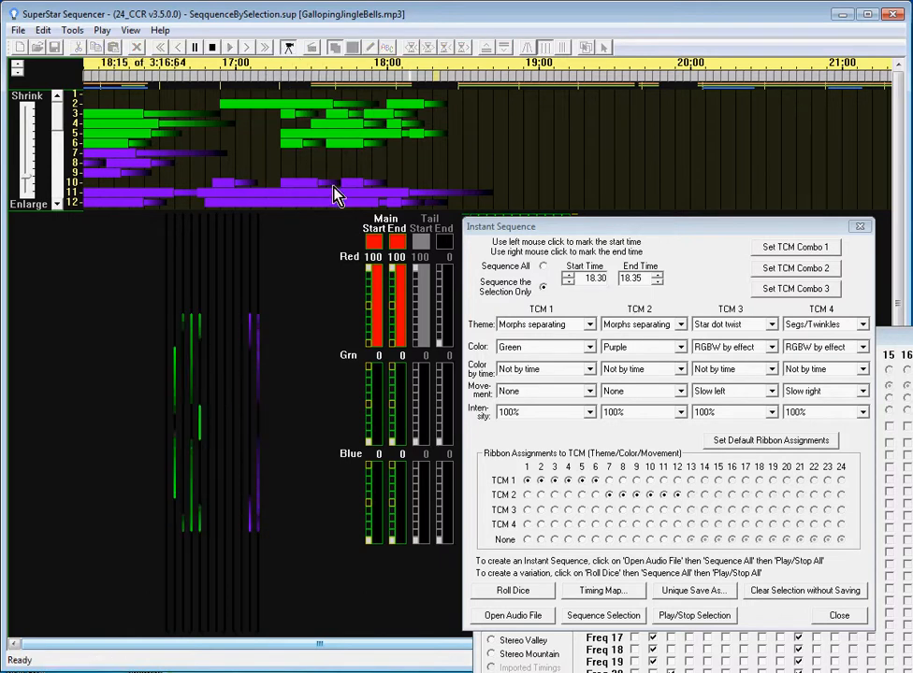
{"action": "left_click", "coordinate": [211, 48]}
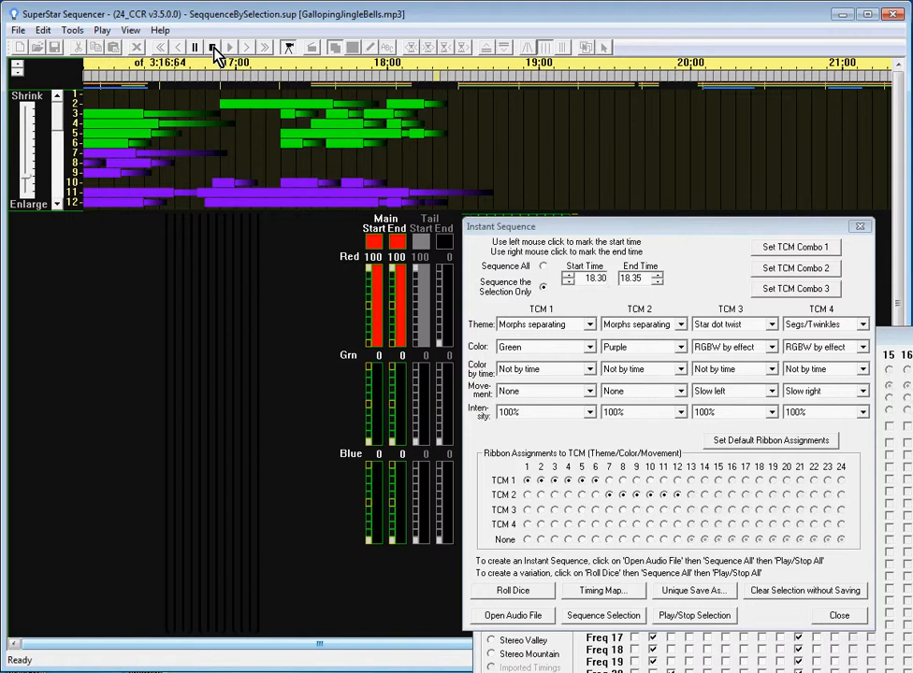
{"action": "left_click", "coordinate": [213, 48]}
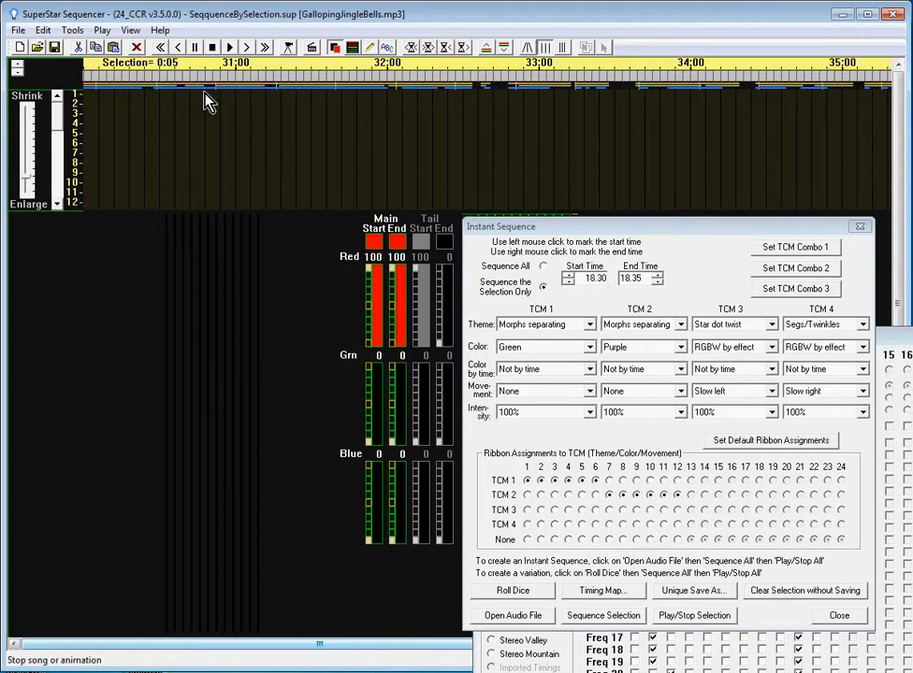
{"action": "left_click", "coordinate": [231, 48]}
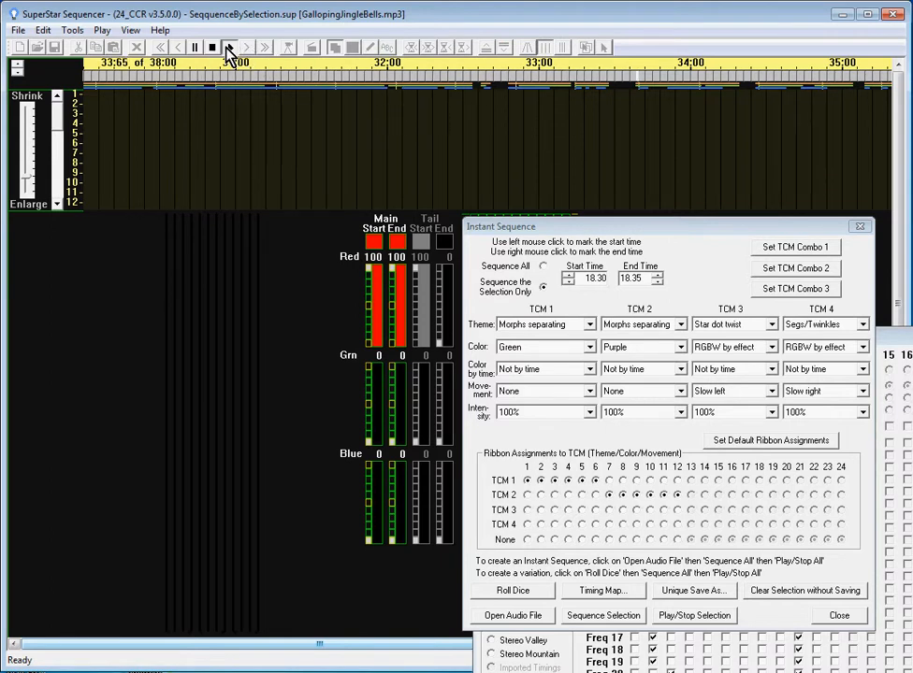
{"action": "right_click", "coordinate": [498, 80]}
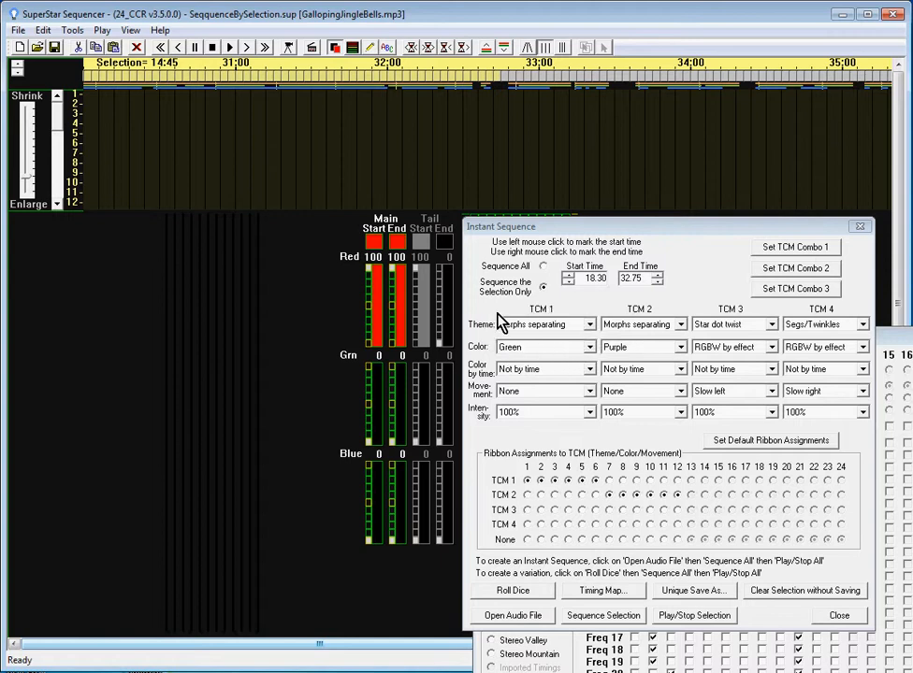
Step: Set the TCM 1 color to Yellow and the TCM 2 color to Orange
{"action": "left_click", "coordinate": [590, 348]}
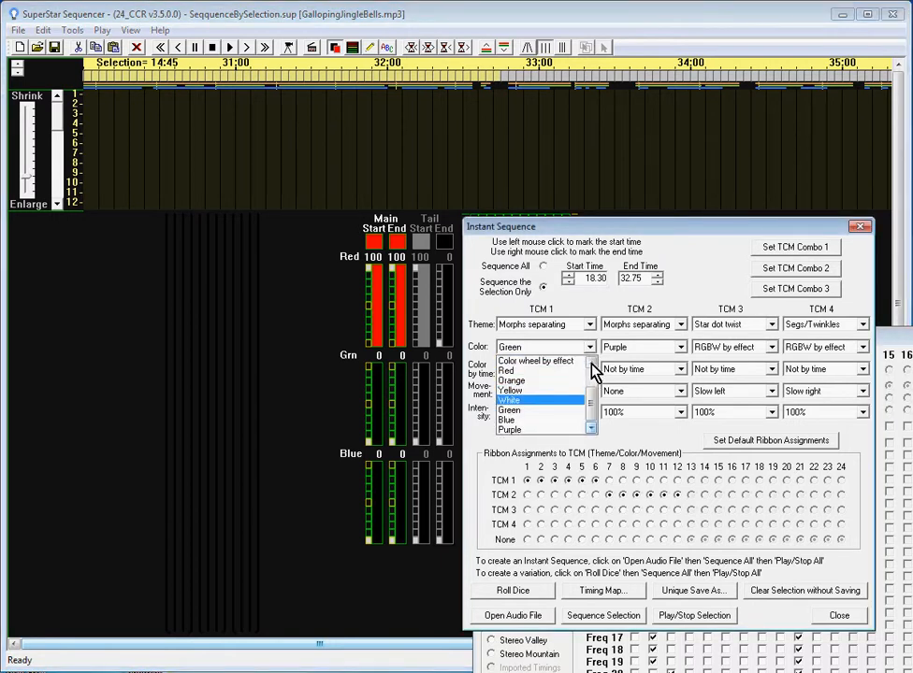
{"action": "left_click", "coordinate": [572, 390]}
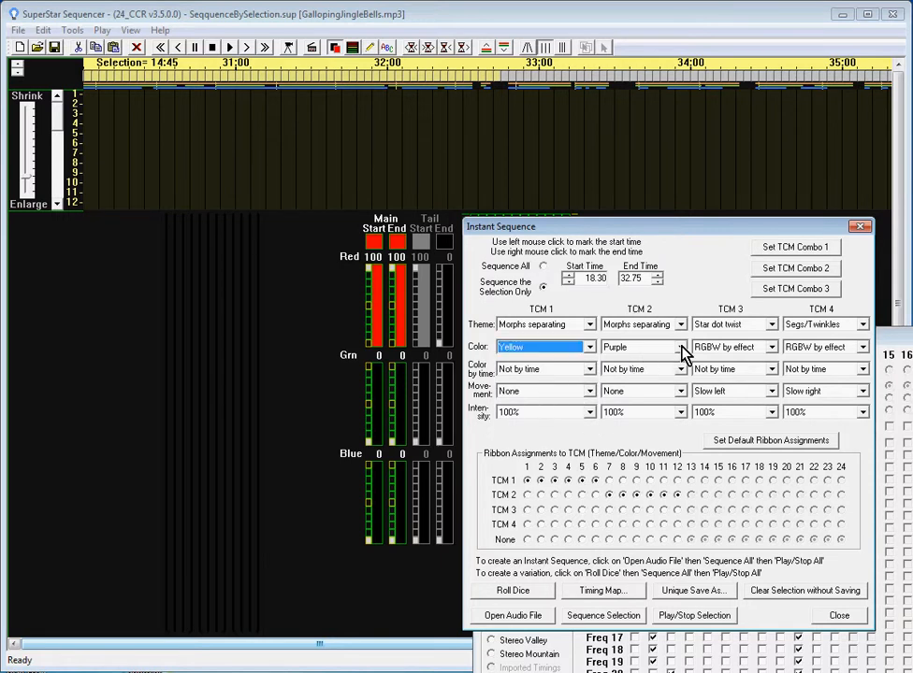
{"action": "left_click", "coordinate": [681, 347]}
{"action": "left_click", "coordinate": [654, 381]}
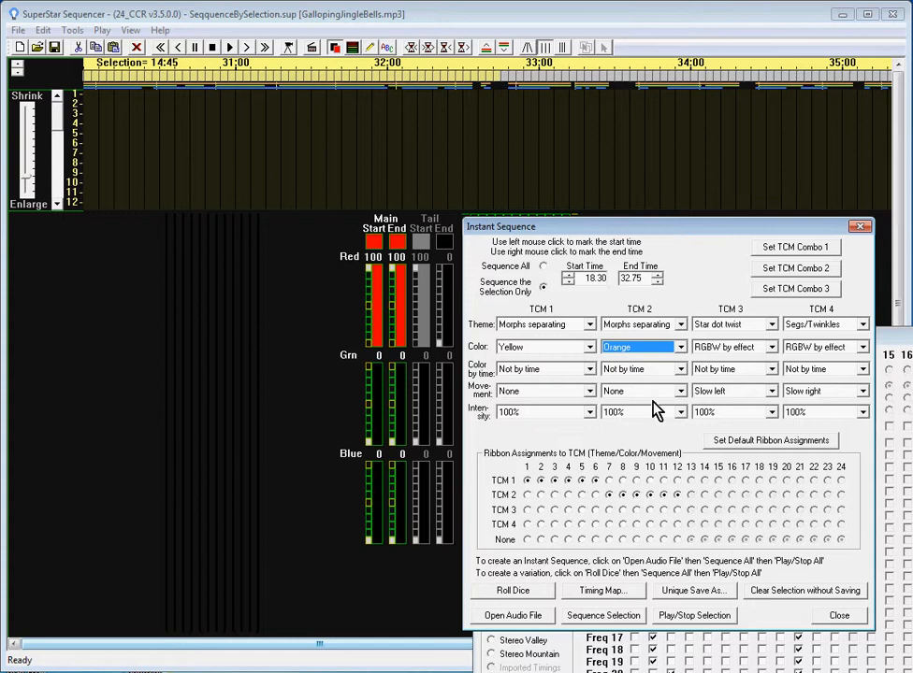
Step: Reset the Timing Map to the Stereo Low to High frequency spectrum and bring the Instant Sequence dialog back into view
{"action": "left_click", "coordinate": [907, 351]}
{"action": "left_click_drag", "start_coordinate": [726, 336], "coordinate": [576, 141]}
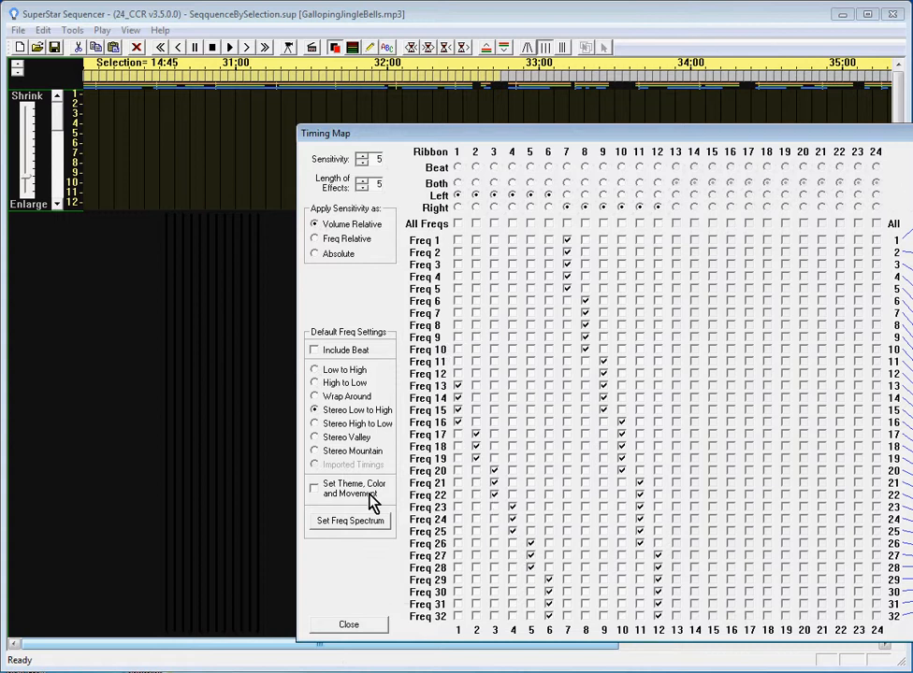
{"action": "left_click", "coordinate": [339, 532]}
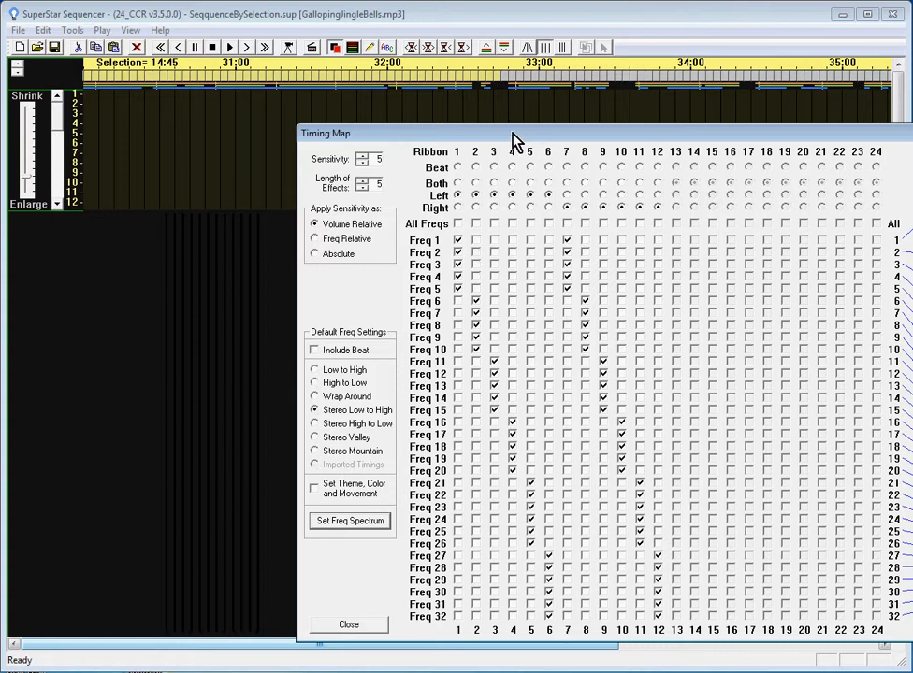
{"action": "left_click_drag", "start_coordinate": [513, 141], "coordinate": [650, 236]}
{"action": "left_click", "coordinate": [650, 236]}
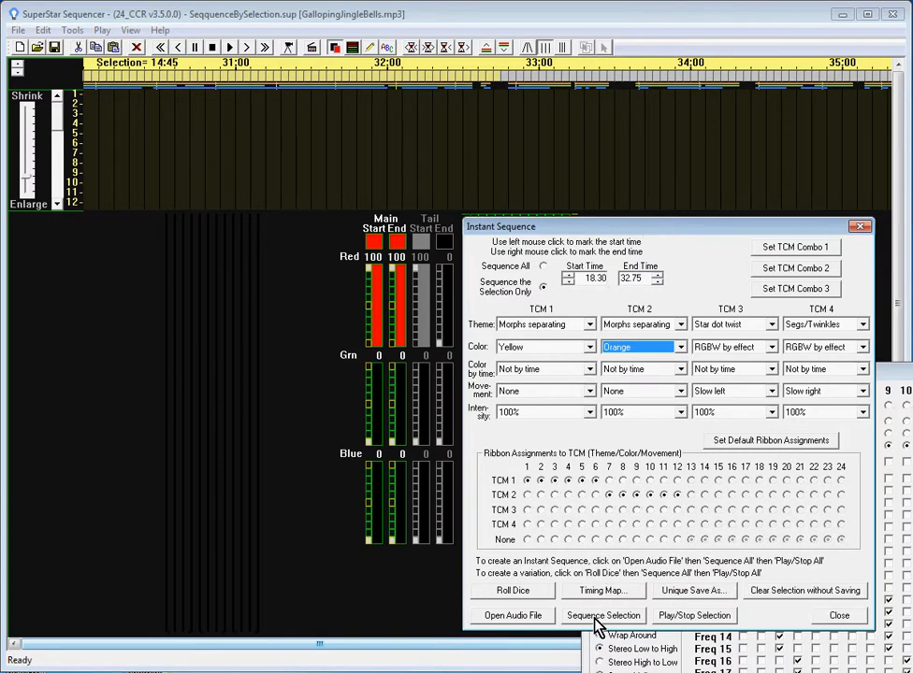
Step: Sequence the selection from 18.30 to 32.75 with new timings and play it
{"action": "left_click", "coordinate": [598, 617]}
{"action": "left_click", "coordinate": [519, 397]}
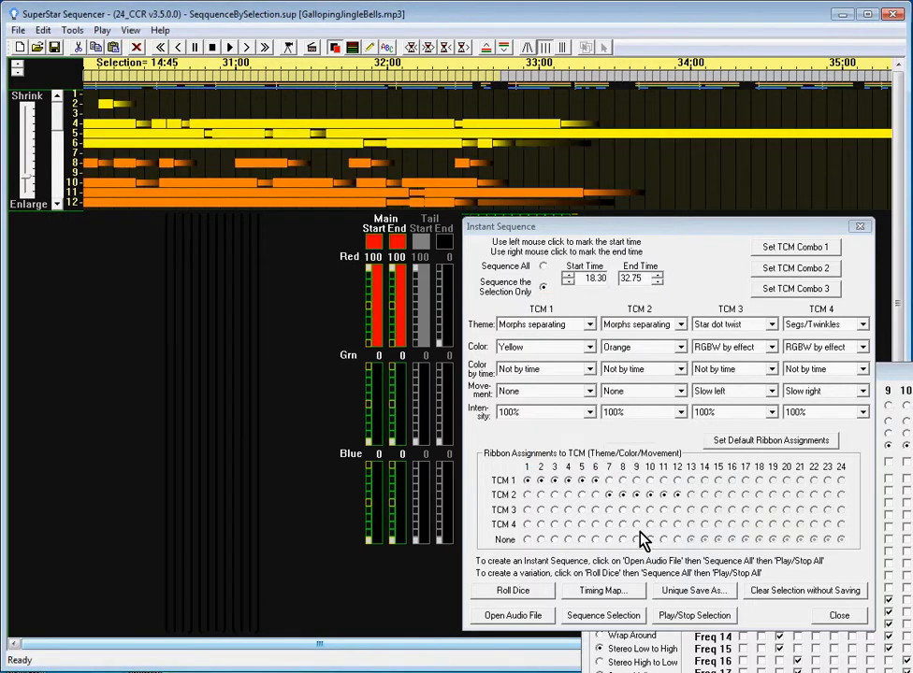
{"action": "left_click", "coordinate": [690, 616]}
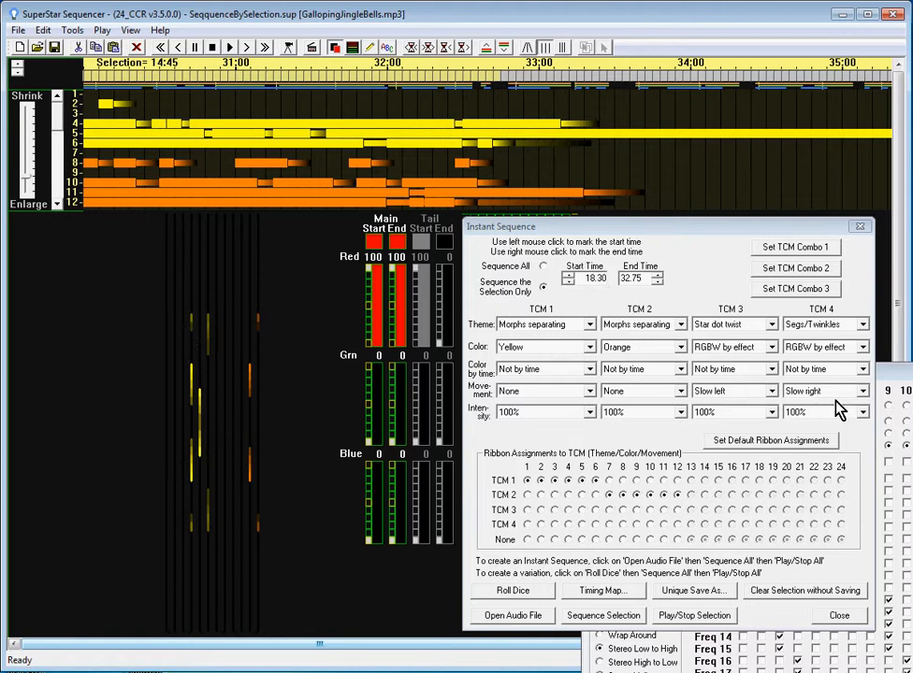
Step: Set the Timing Map's Sensitivity and Length of Effects to 3, then return to the Instant Sequence dialog
{"action": "left_click_drag", "start_coordinate": [912, 373], "coordinate": [496, 128]}
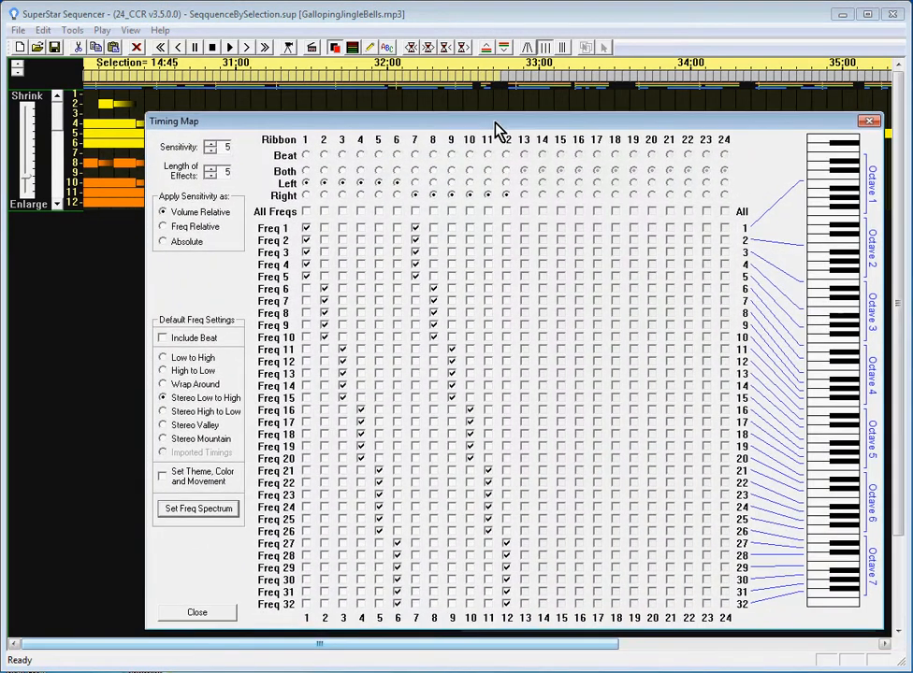
{"action": "left_click", "coordinate": [210, 151]}
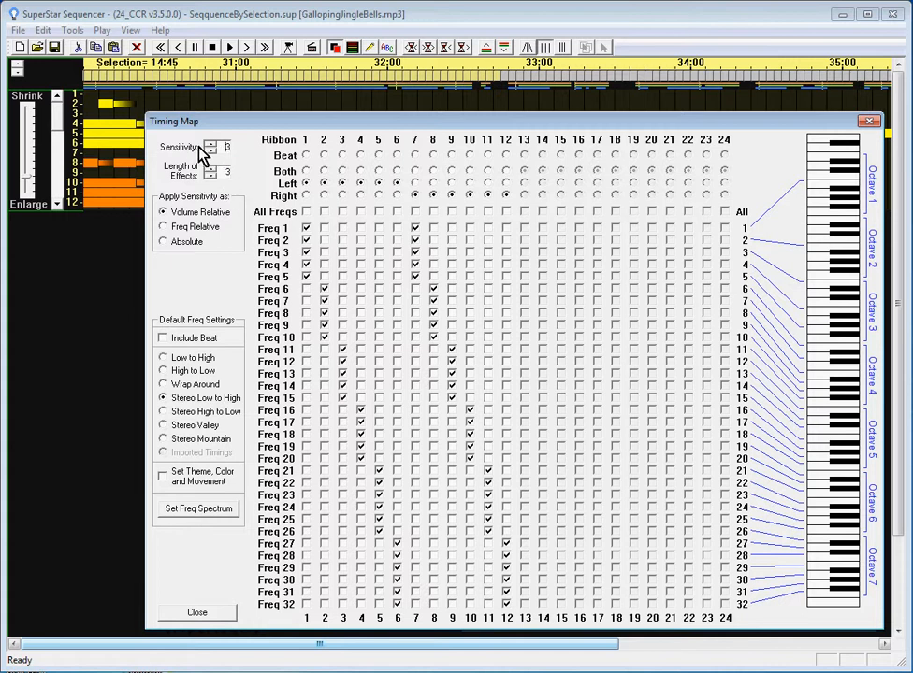
{"action": "left_click_drag", "start_coordinate": [241, 124], "coordinate": [733, 347]}
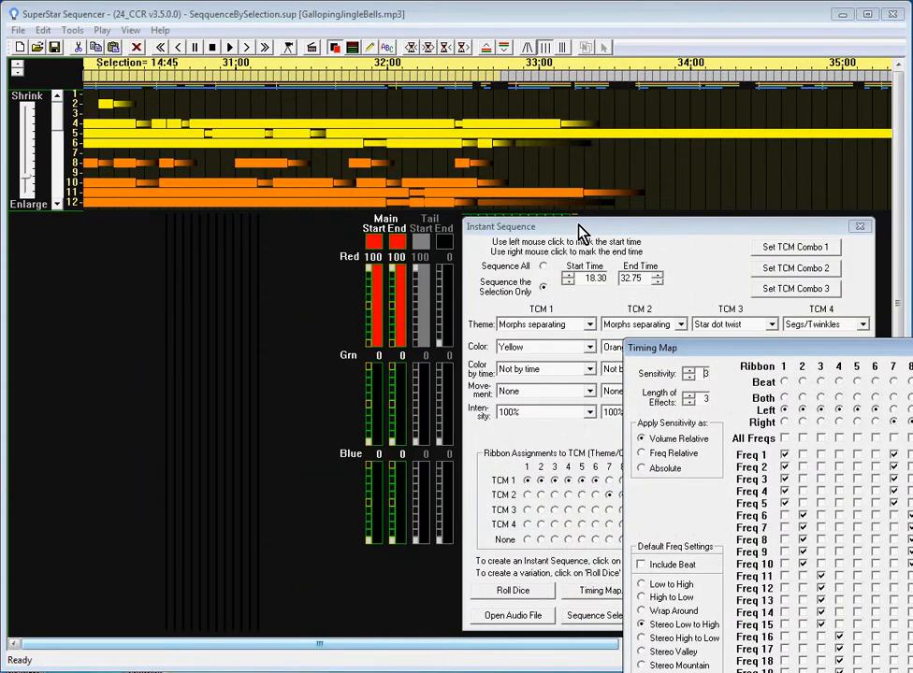
{"action": "left_click", "coordinate": [580, 232]}
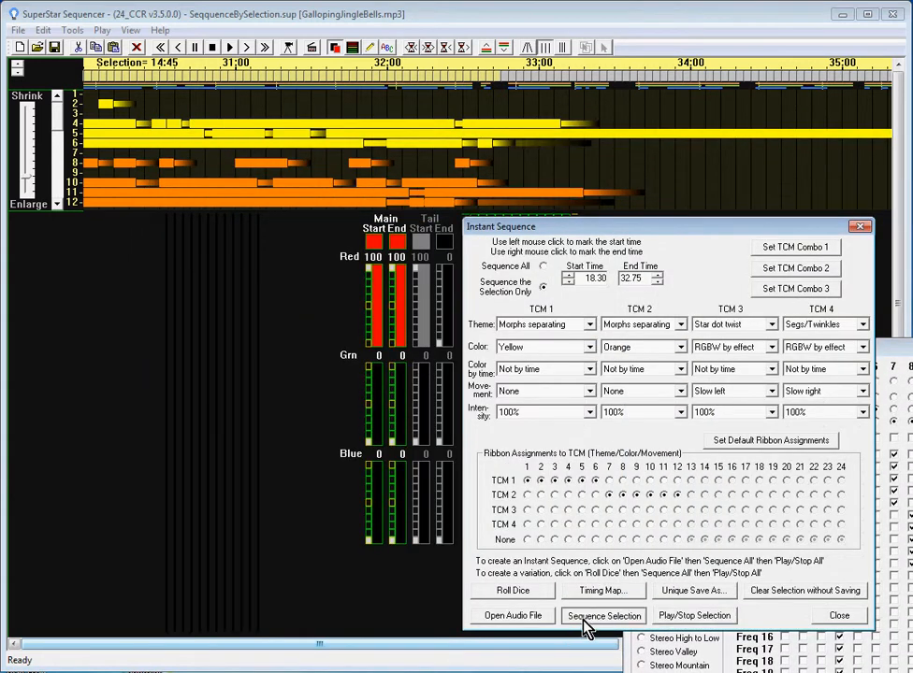
Step: Resequence the selection from 18.30 to 32.75 using the updated sensitivity and effect length, and play it
{"action": "left_click", "coordinate": [585, 616]}
{"action": "left_click", "coordinate": [519, 396]}
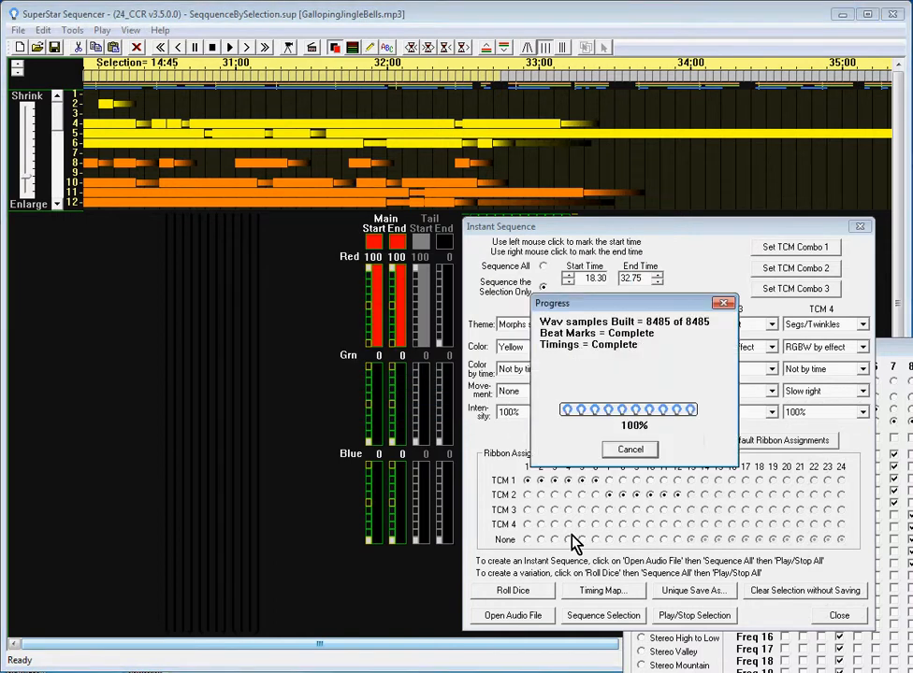
{"action": "left_click", "coordinate": [713, 483]}
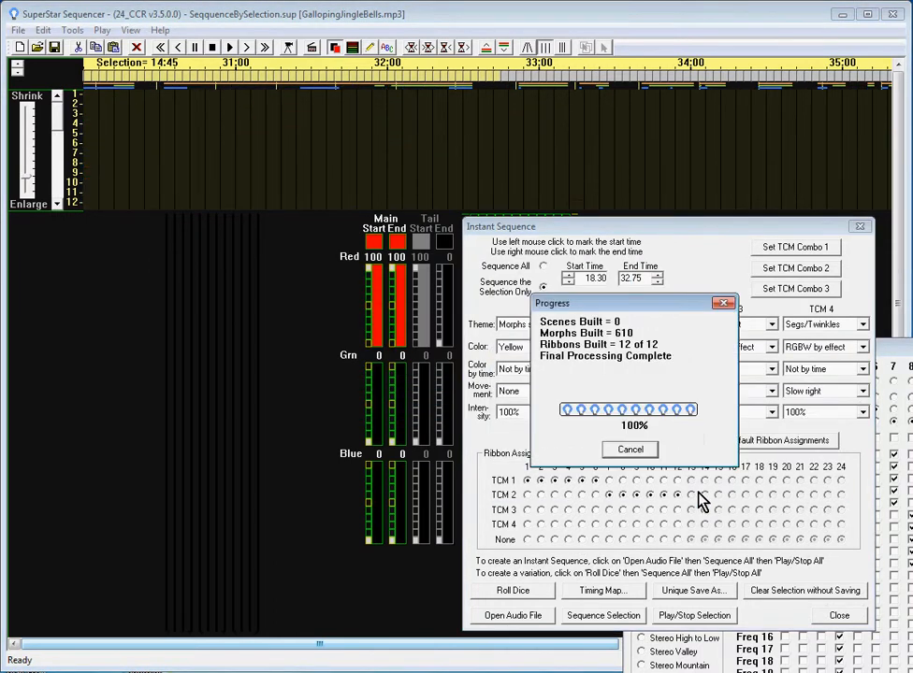
{"action": "left_click", "coordinate": [701, 621]}
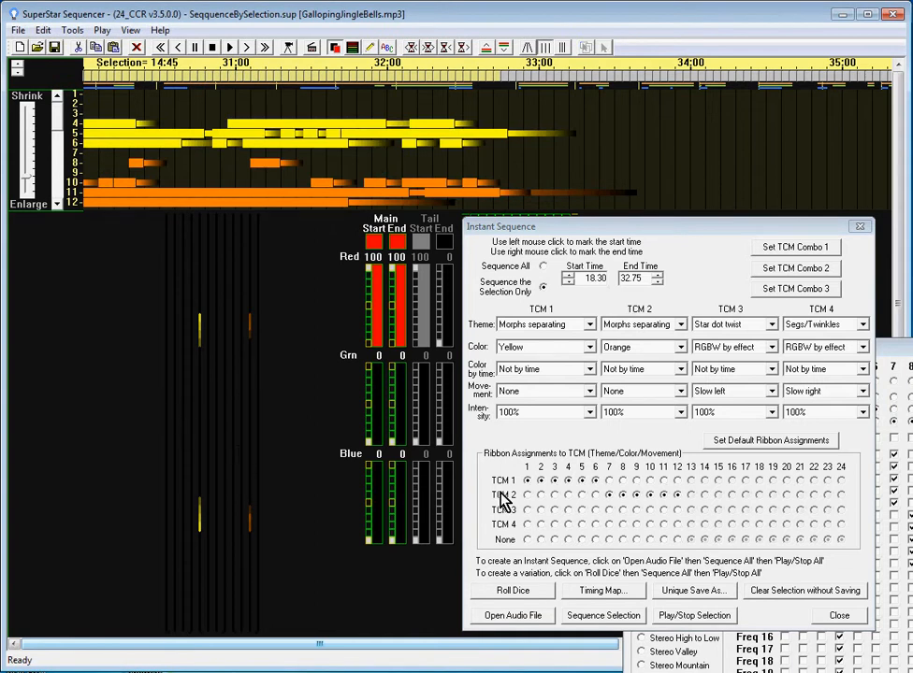
Step: In the Timing Map, clear Freq 1 to 5 from ribbon 1 and assign it Freq 7 to 10
{"action": "left_click_drag", "start_coordinate": [912, 352], "coordinate": [632, 131]}
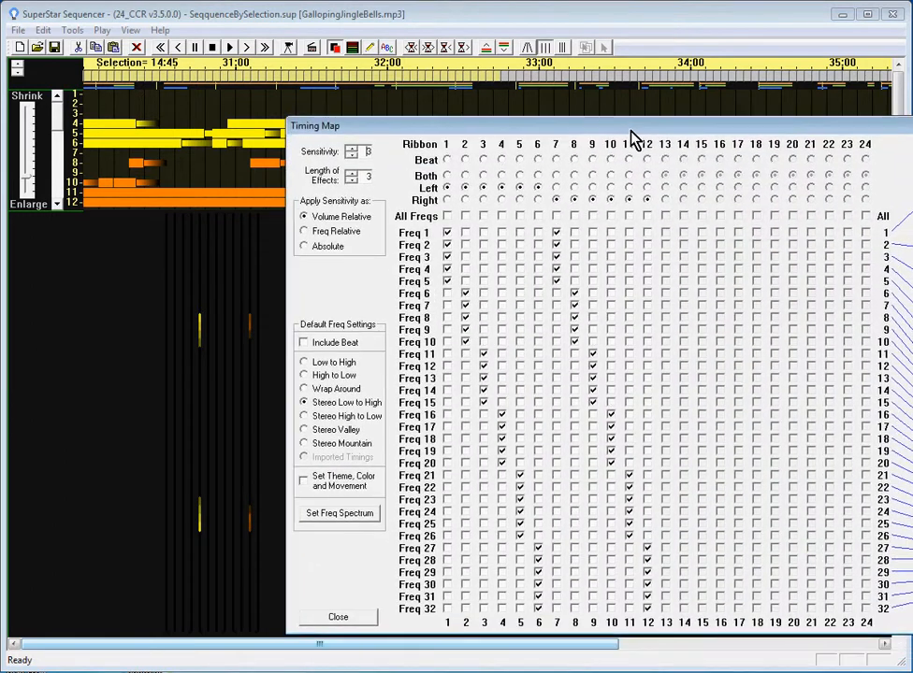
{"action": "left_click", "coordinate": [447, 234]}
{"action": "left_click", "coordinate": [447, 245]}
{"action": "left_click", "coordinate": [447, 257]}
{"action": "left_click", "coordinate": [447, 269]}
{"action": "left_click", "coordinate": [447, 281]}
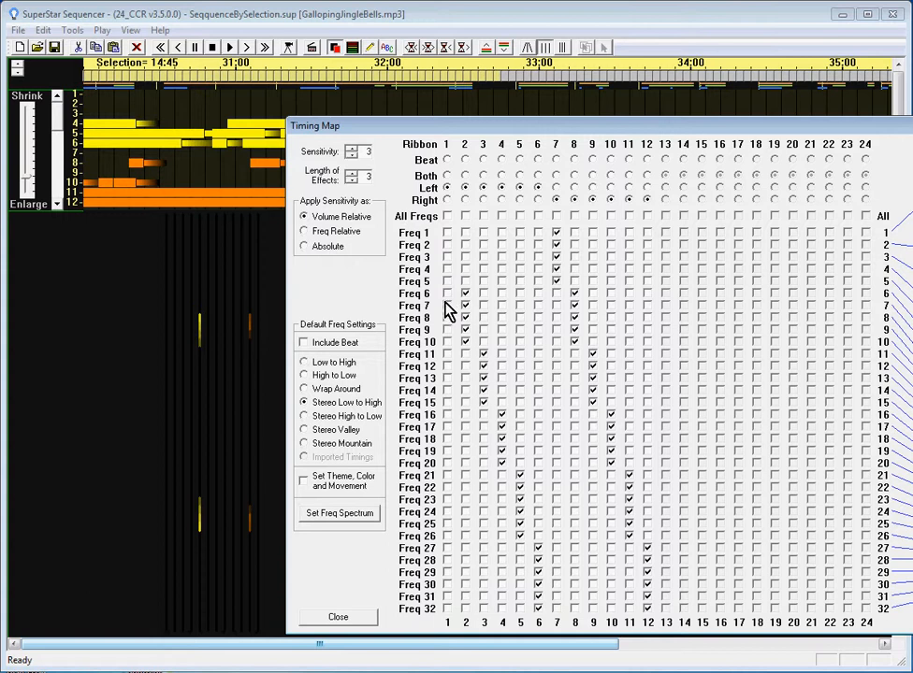
{"action": "left_click", "coordinate": [447, 308]}
{"action": "left_click", "coordinate": [449, 331]}
{"action": "left_click", "coordinate": [448, 342]}
Step: Clear Freq 6 to 10 from ribbon 2 and assign it Freq 11 to 14
{"action": "left_click", "coordinate": [466, 293]}
{"action": "left_click", "coordinate": [466, 307]}
{"action": "left_click", "coordinate": [466, 318]}
{"action": "left_click", "coordinate": [465, 342]}
{"action": "left_click", "coordinate": [467, 365]}
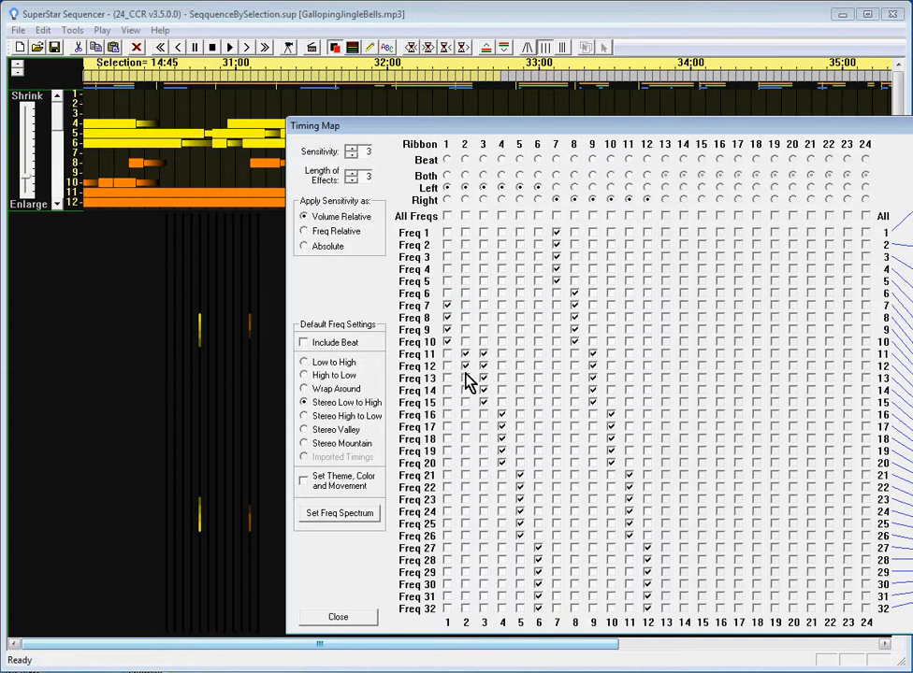
{"action": "left_click", "coordinate": [466, 387]}
Step: Clear Freq 11 to 14 from ribbon 3 and extend its assignment to cover Freq 15 to 18
{"action": "left_click", "coordinate": [486, 355]}
{"action": "left_click", "coordinate": [486, 366]}
{"action": "left_click", "coordinate": [484, 378]}
{"action": "left_click", "coordinate": [483, 390]}
{"action": "left_click", "coordinate": [484, 402]}
{"action": "left_click", "coordinate": [483, 427]}
{"action": "left_click", "coordinate": [483, 439]}
Step: Remap ribbon 4 to Freq 19 to 22 and limit ribbon 5 to Freq 23 to 26
{"action": "left_click", "coordinate": [502, 427]}
{"action": "left_click", "coordinate": [502, 439]}
{"action": "left_click", "coordinate": [502, 475]}
{"action": "left_click", "coordinate": [521, 476]}
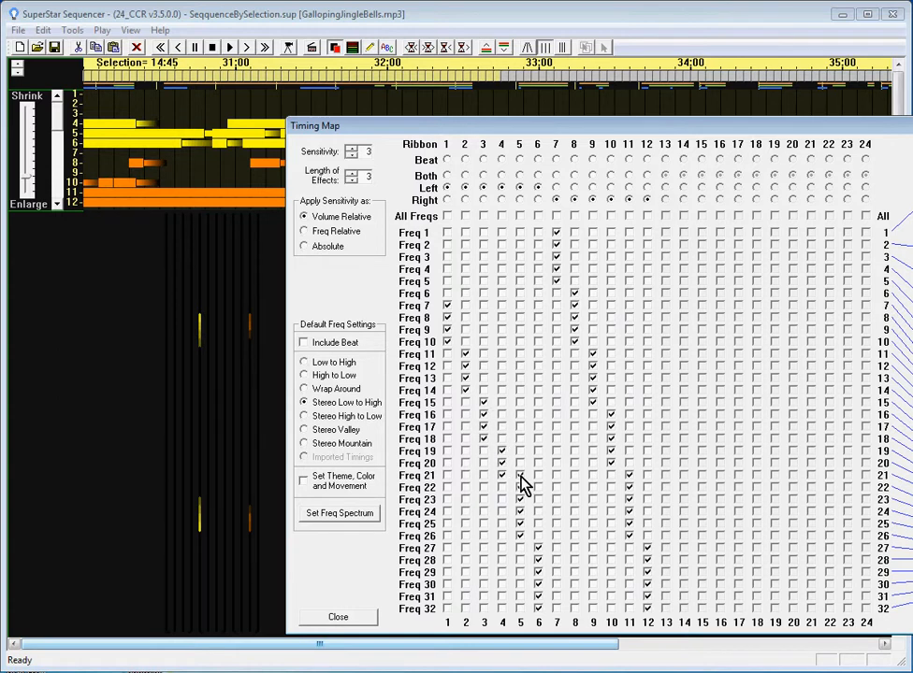
{"action": "left_click", "coordinate": [502, 488]}
{"action": "left_click", "coordinate": [519, 487]}
Step: Return to the Instant Sequence dialog, resequence the 18.30 to 32.75 selection over the existing ribbons with the remapped frequencies, and play it
{"action": "left_click_drag", "start_coordinate": [351, 138], "coordinate": [698, 316]}
{"action": "left_click", "coordinate": [550, 235]}
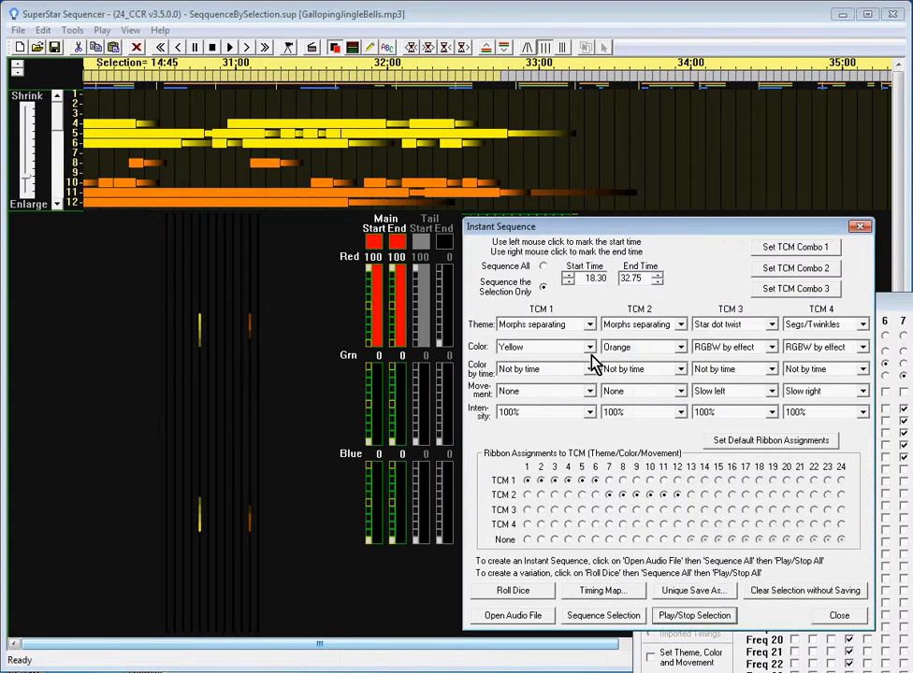
{"action": "left_click", "coordinate": [575, 616]}
{"action": "key", "text": "Return"}
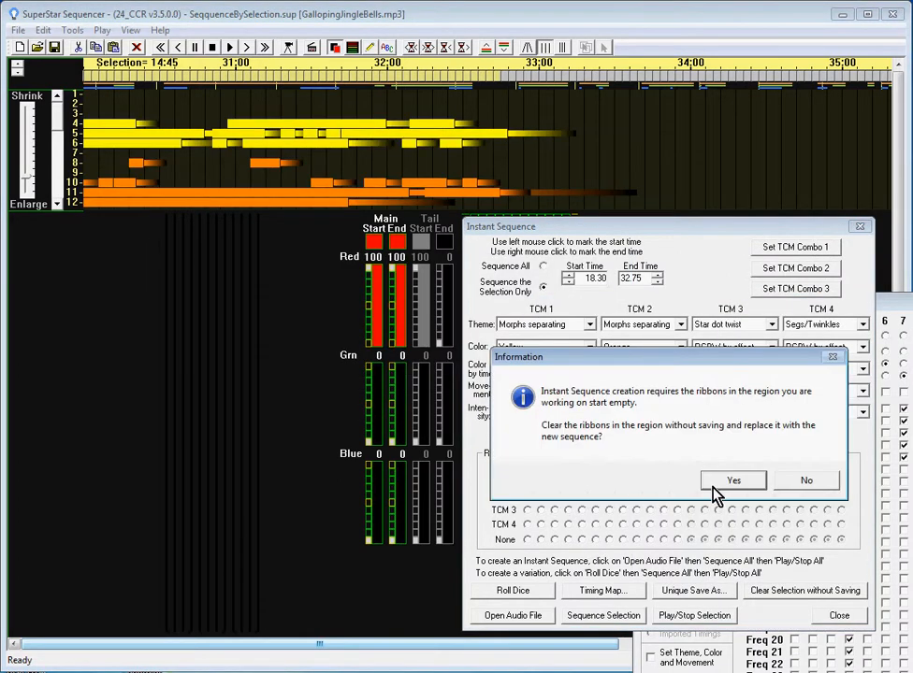
{"action": "left_click", "coordinate": [714, 484]}
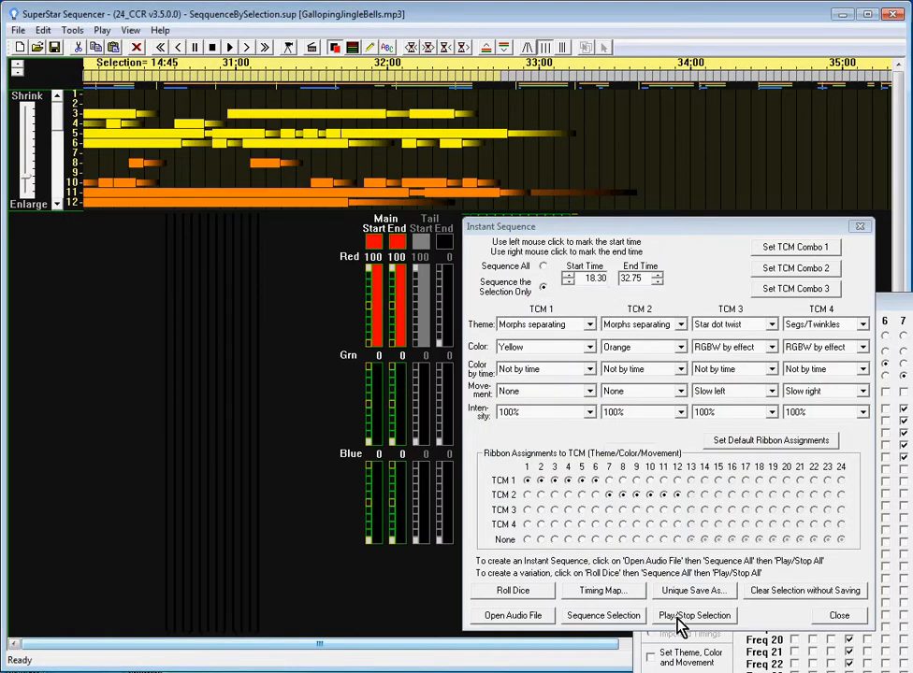
{"action": "left_click", "coordinate": [688, 617]}
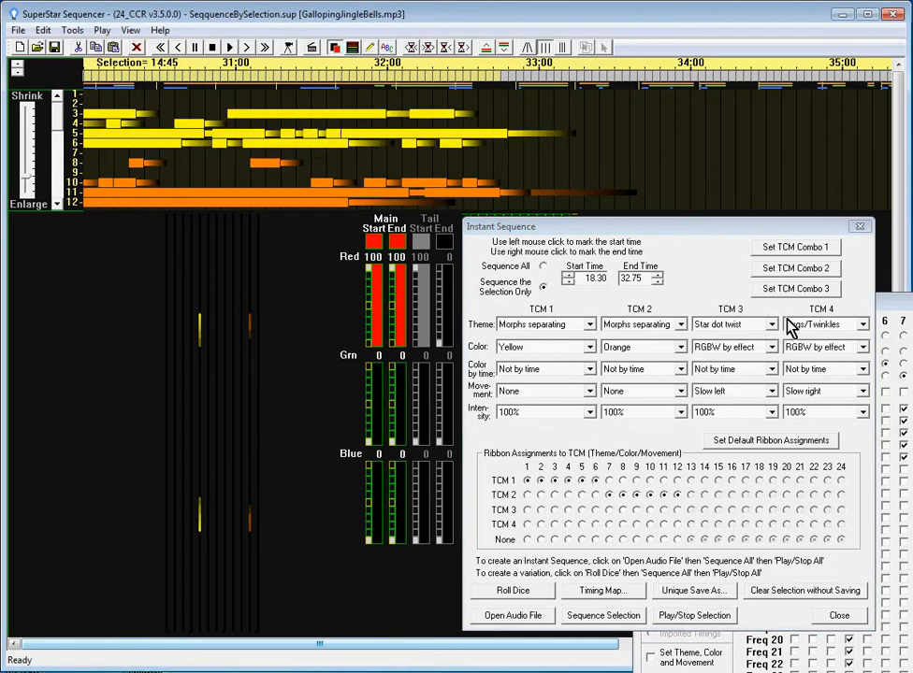
Step: Mark the next selection from 32.80 to 51.35, playing the music to locate where the section ends
{"action": "left_click", "coordinate": [515, 78]}
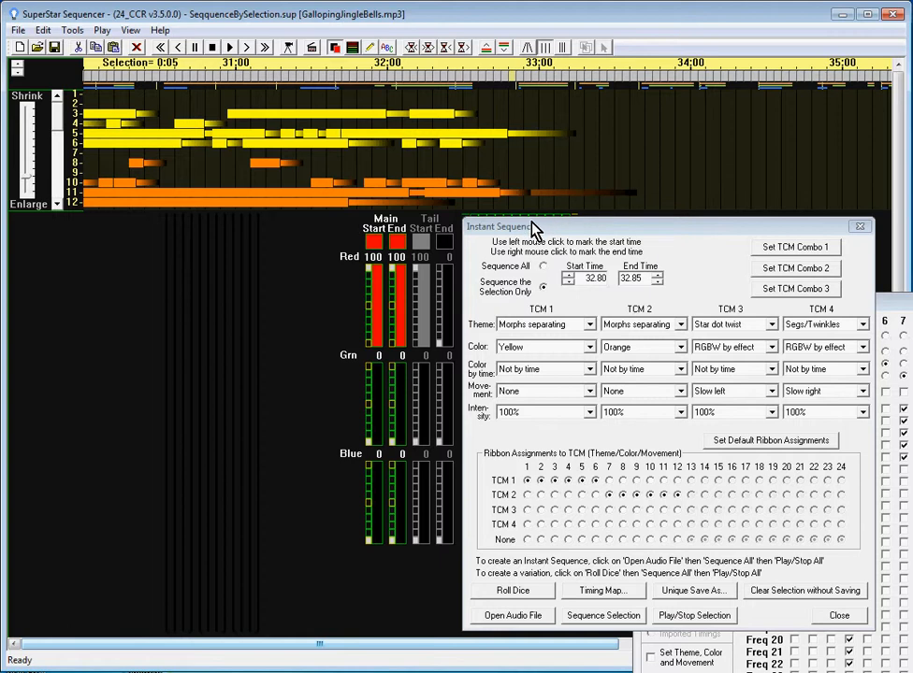
{"action": "left_click", "coordinate": [287, 46]}
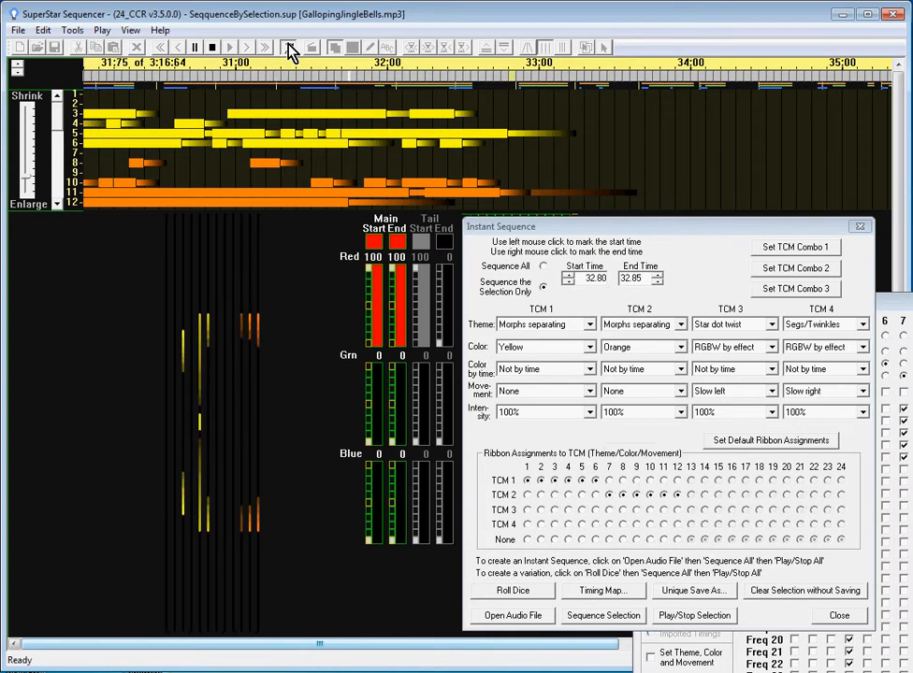
{"action": "left_click", "coordinate": [215, 47]}
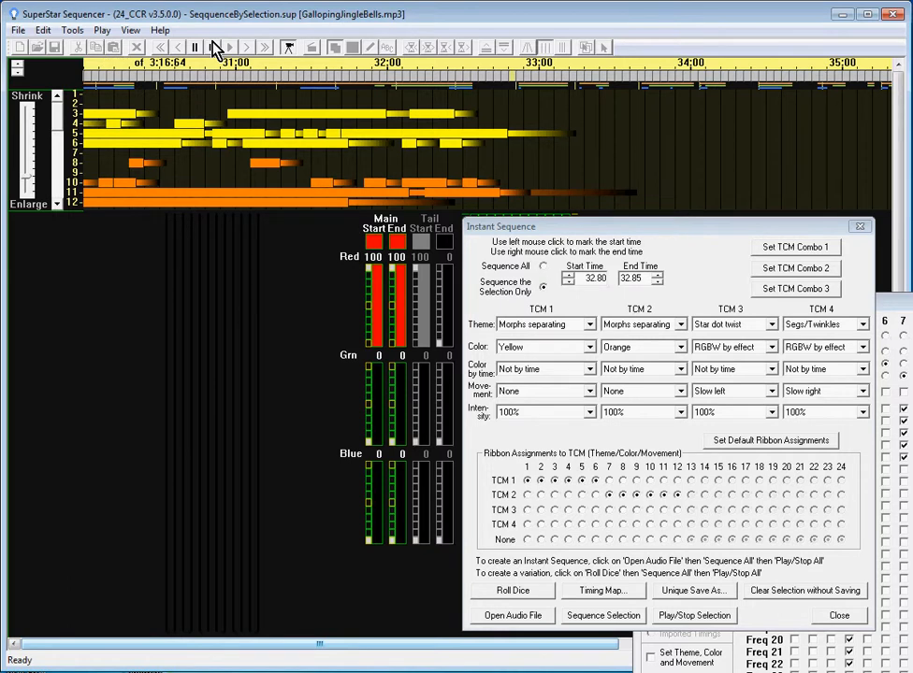
{"action": "left_click", "coordinate": [215, 48]}
{"action": "left_click", "coordinate": [212, 47]}
{"action": "left_click", "coordinate": [178, 49]}
{"action": "left_click", "coordinate": [229, 48]}
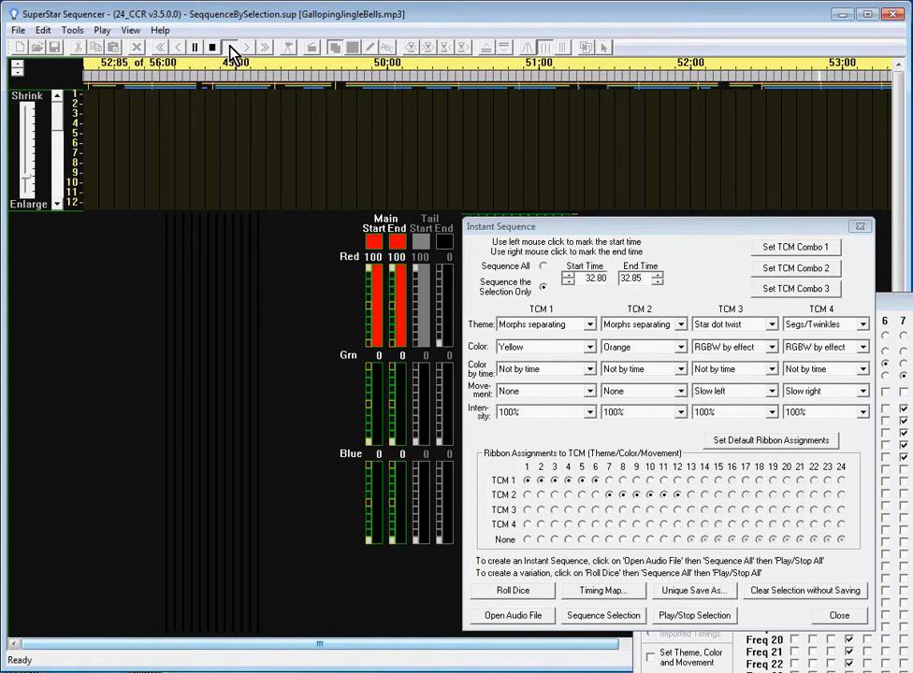
{"action": "right_click", "coordinate": [589, 90]}
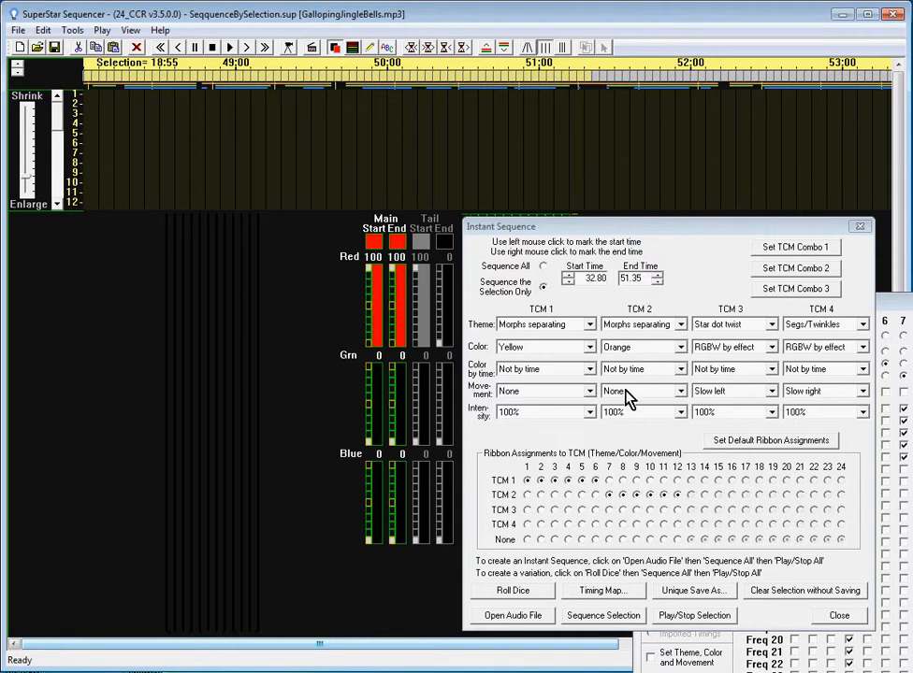
Step: Set the TCM 1 theme to Star burst and assign ribbons 7 to 12 to TCM 1 as well
{"action": "left_click", "coordinate": [588, 327]}
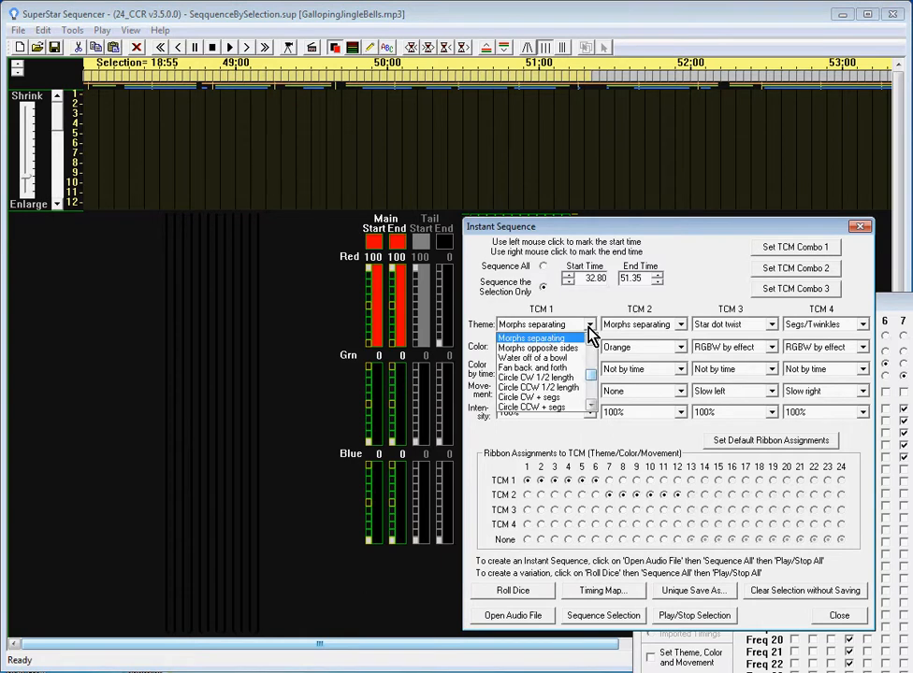
{"action": "left_click_drag", "start_coordinate": [590, 383], "coordinate": [593, 398]}
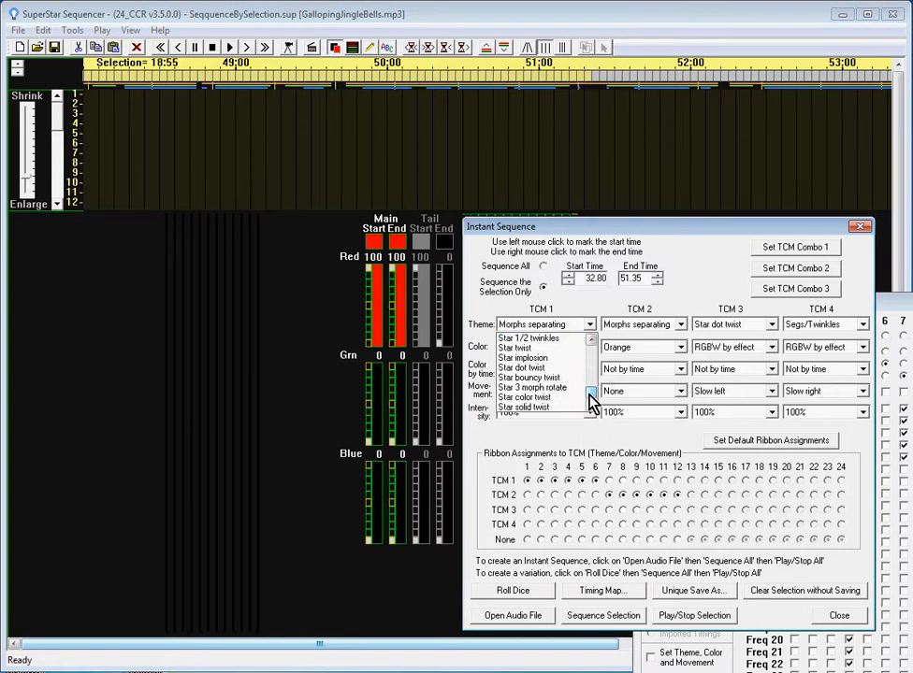
{"action": "left_click", "coordinate": [591, 339]}
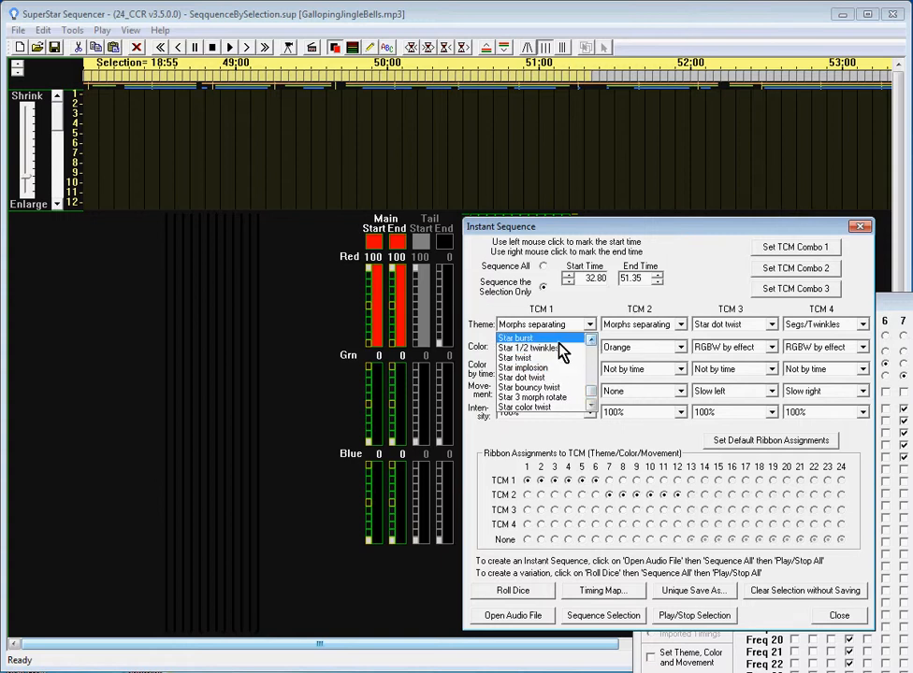
{"action": "left_click", "coordinate": [532, 338]}
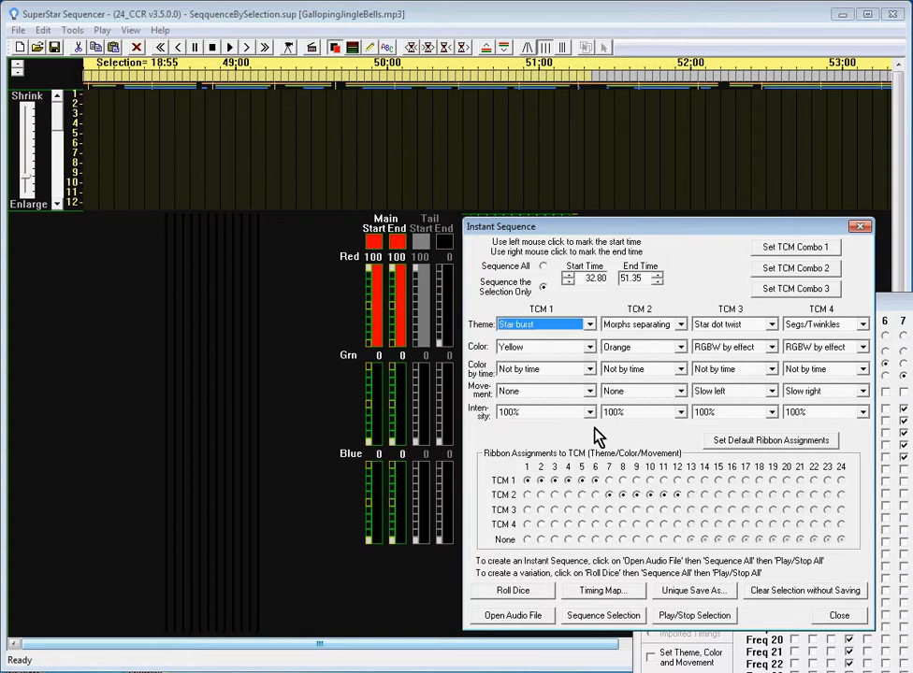
{"action": "left_click", "coordinate": [611, 481]}
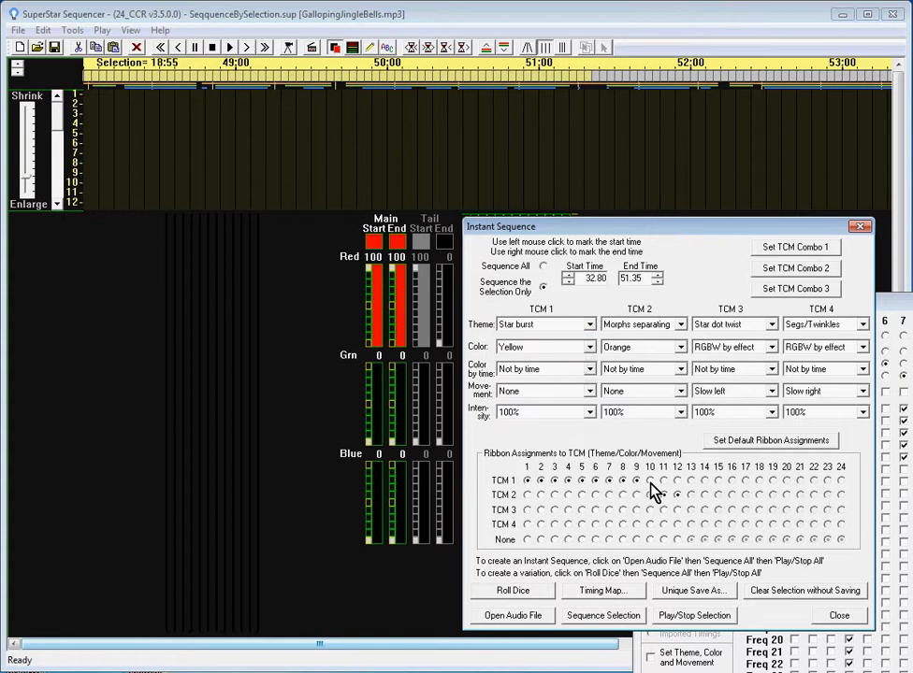
Step: Set the TCM 1 color to Color wheel by group, changing every 2 seconds
{"action": "left_click", "coordinate": [589, 348]}
{"action": "scroll", "coordinate": [573, 360], "scroll_direction": "up", "scroll_amount": 1}
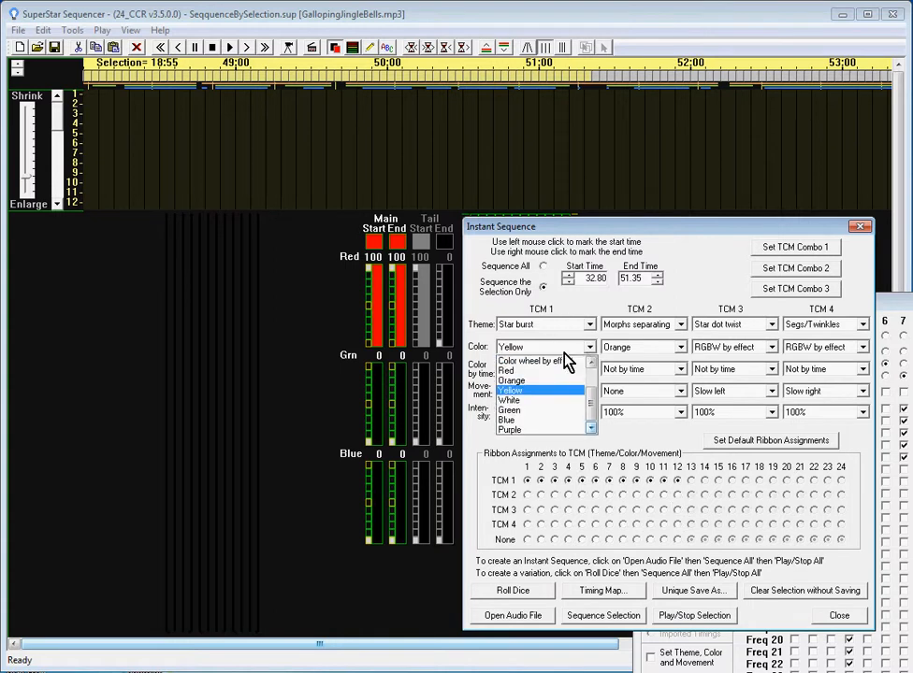
{"action": "scroll", "coordinate": [544, 361], "scroll_direction": "up", "scroll_amount": 1}
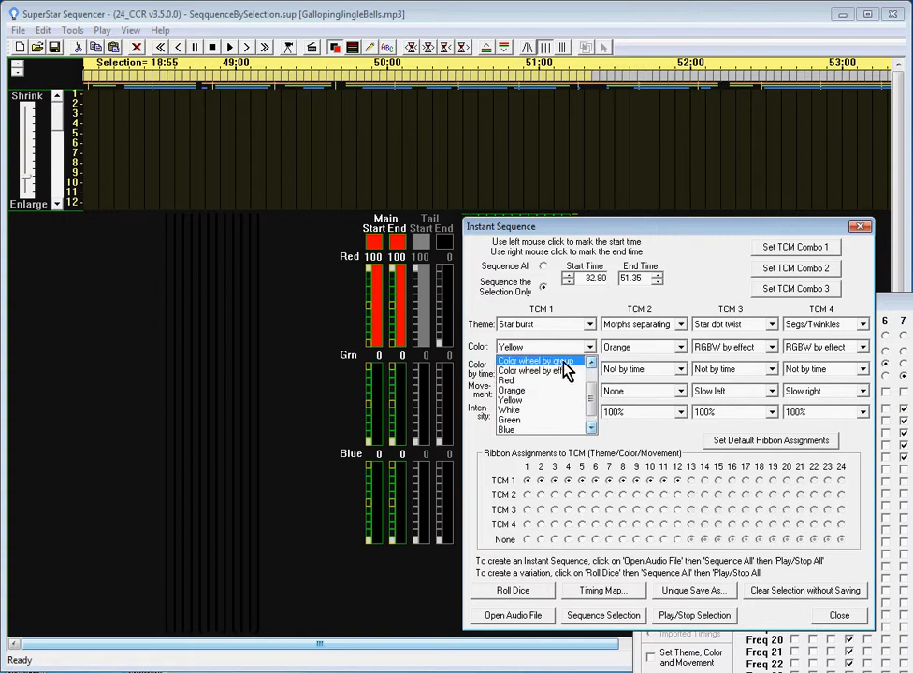
{"action": "left_click", "coordinate": [545, 361]}
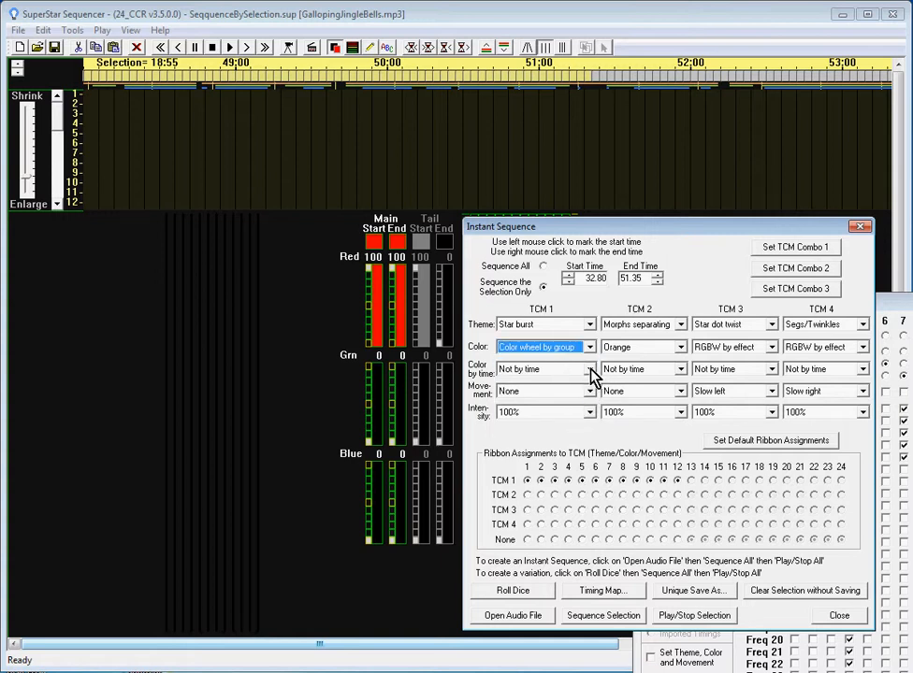
{"action": "left_click", "coordinate": [589, 370]}
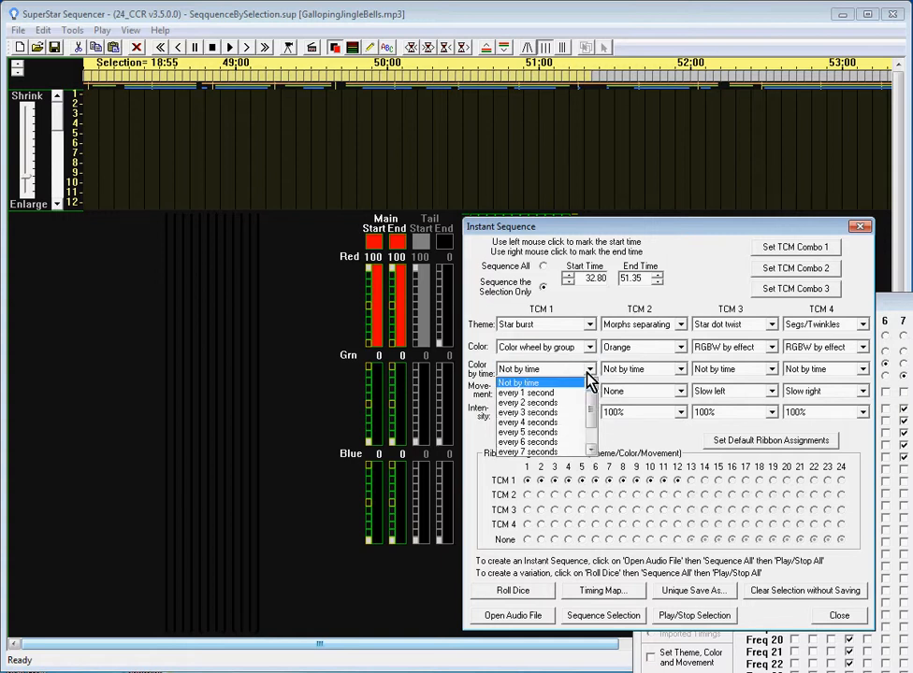
{"action": "left_click", "coordinate": [539, 403]}
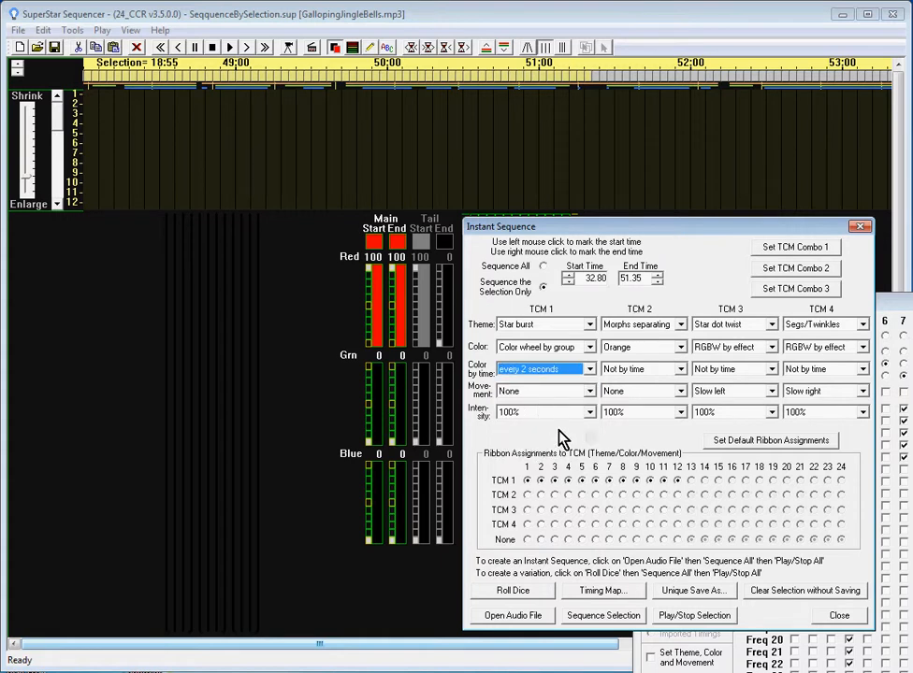
Step: Sequence the selection from 32.80 to 51.35 and play part of it
{"action": "left_click", "coordinate": [595, 612]}
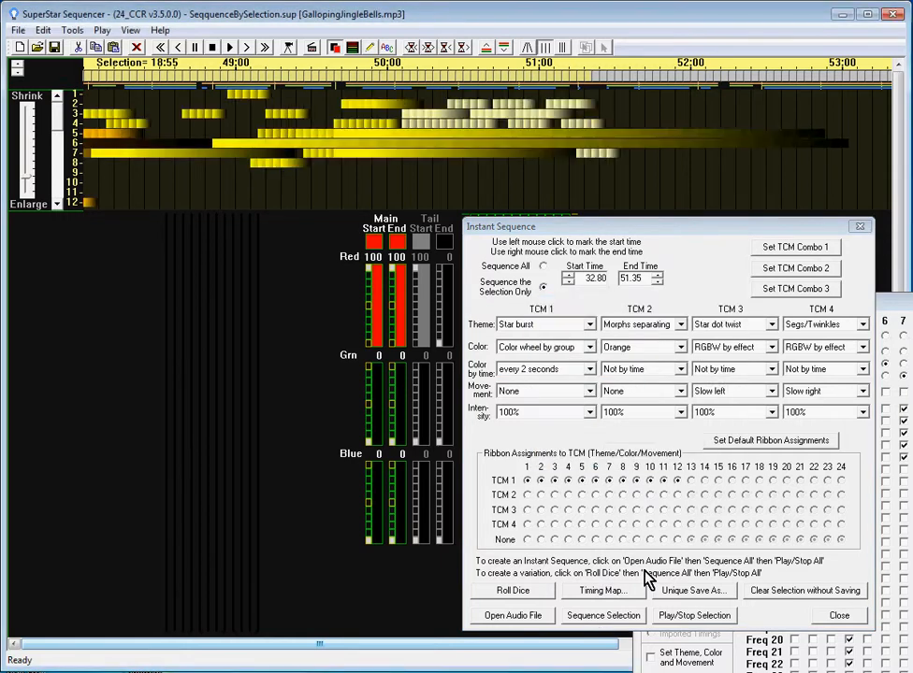
{"action": "left_click", "coordinate": [680, 625]}
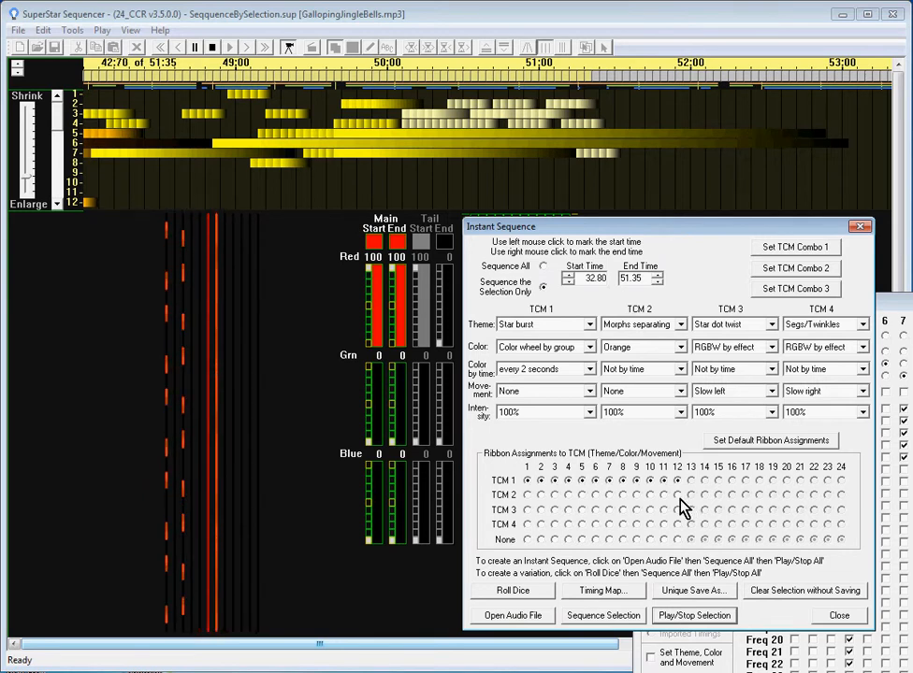
{"action": "left_click", "coordinate": [693, 617]}
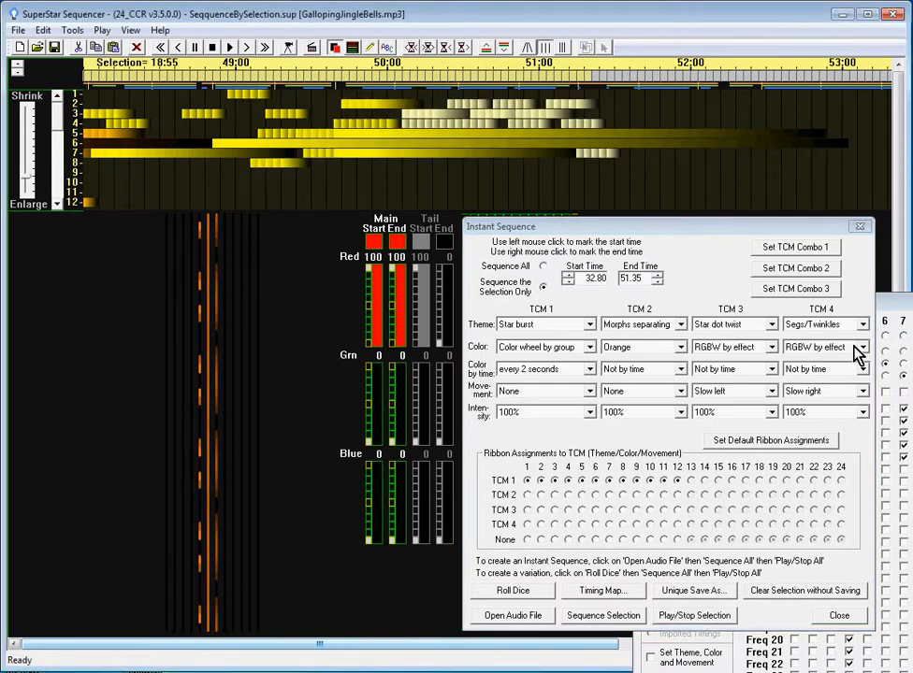
Step: Reset the Timing Map to the Low to High frequency spectrum and return to the Instant Sequence dialog
{"action": "left_click", "coordinate": [896, 318]}
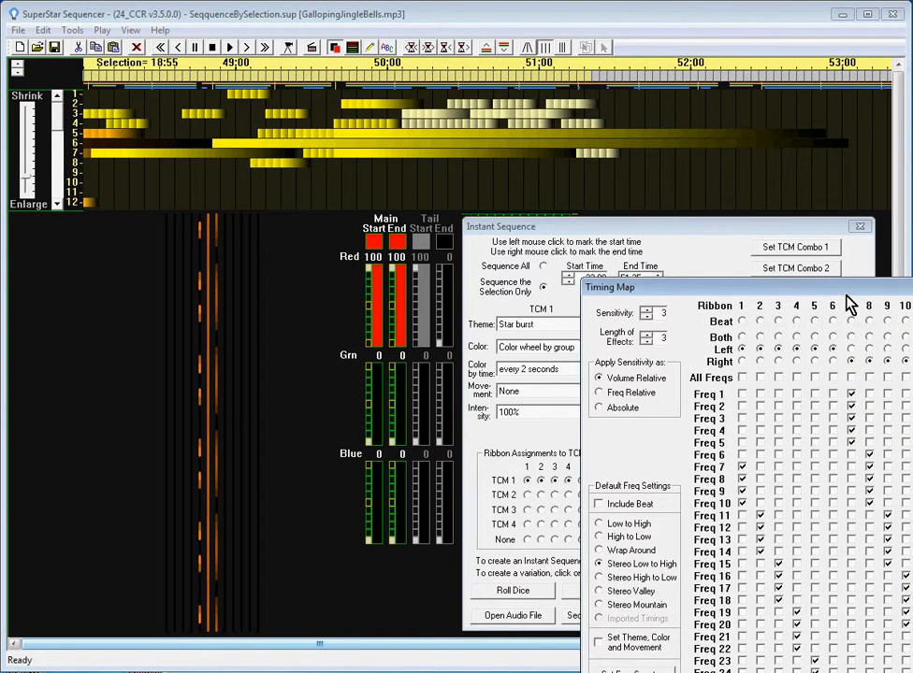
{"action": "left_click_drag", "start_coordinate": [873, 299], "coordinate": [447, 127]}
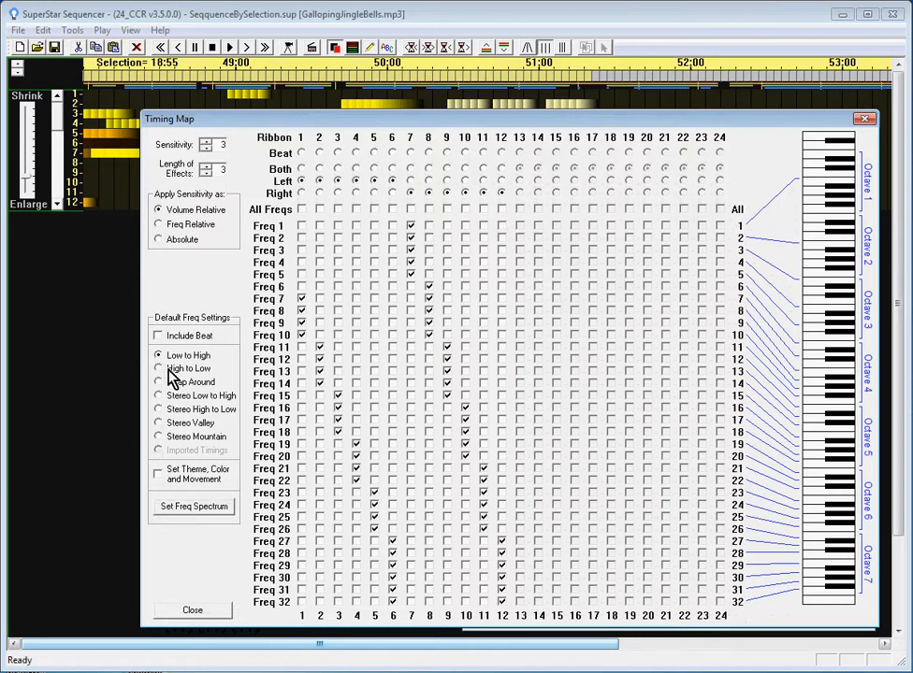
{"action": "left_click", "coordinate": [180, 512]}
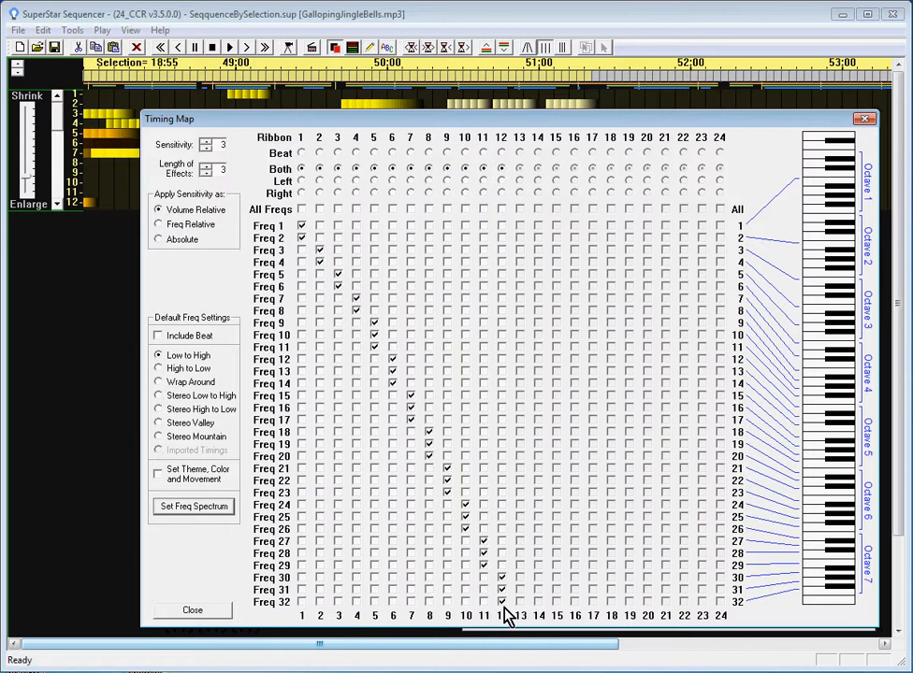
{"action": "left_click_drag", "start_coordinate": [230, 127], "coordinate": [691, 325]}
{"action": "left_click", "coordinate": [620, 236]}
Step: Resequence the 32.80 to 51.35 selection with new timings, replacing the ribbons already in that region
{"action": "left_click", "coordinate": [599, 616]}
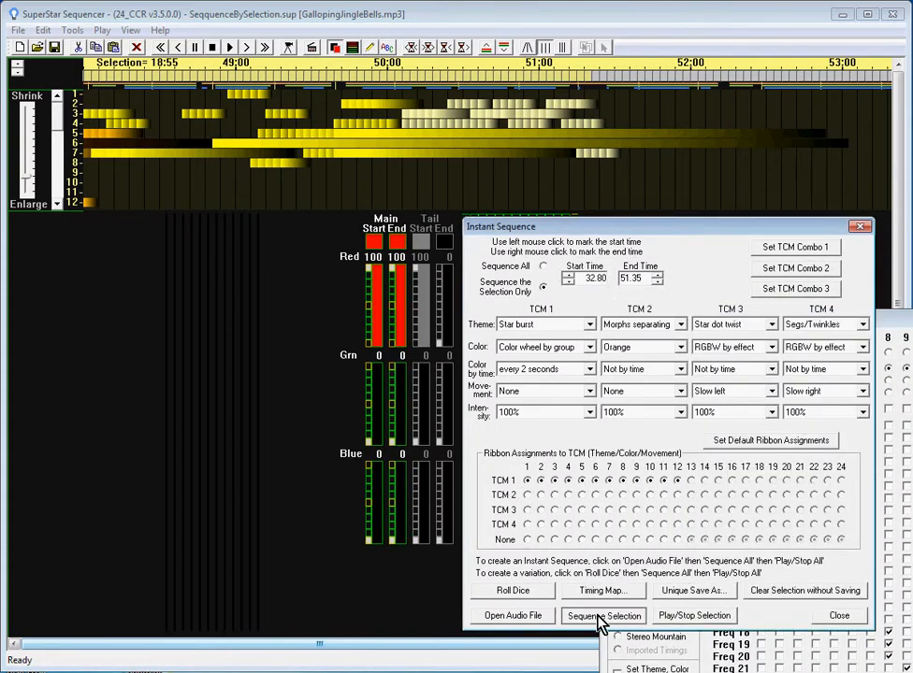
{"action": "left_click", "coordinate": [532, 400]}
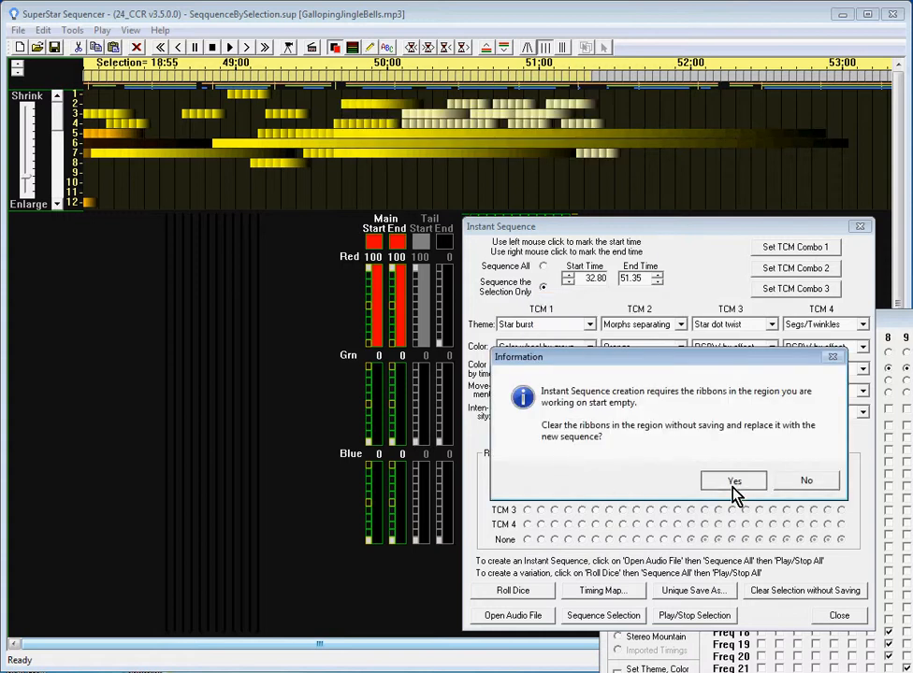
{"action": "left_click", "coordinate": [734, 483]}
{"action": "left_click", "coordinate": [735, 466]}
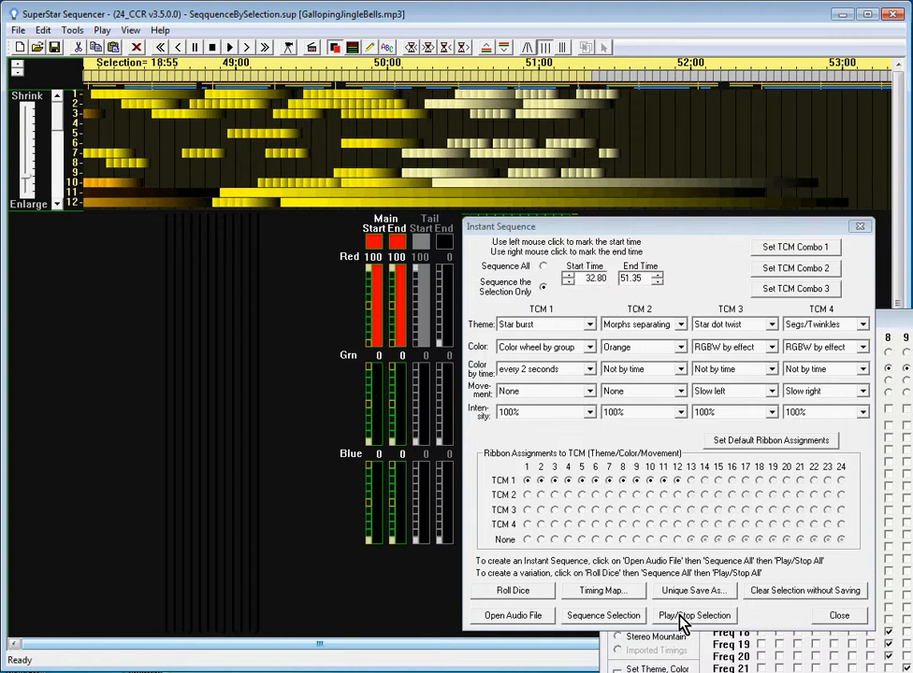
Step: Play the selection and set the Timing Map to apply sensitivity as Freq Relative
{"action": "left_click", "coordinate": [683, 619]}
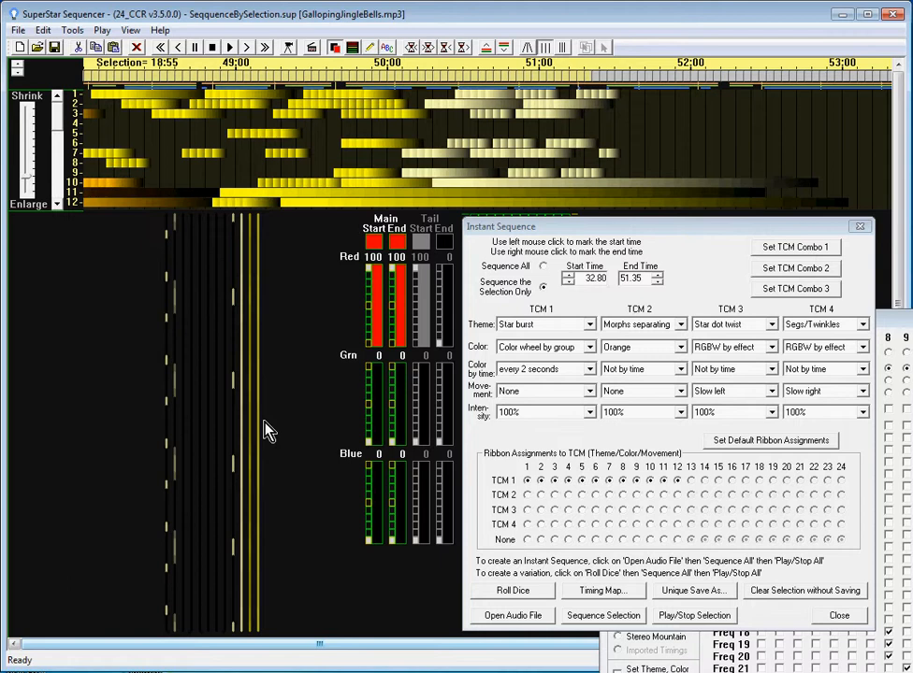
{"action": "left_click", "coordinate": [895, 320]}
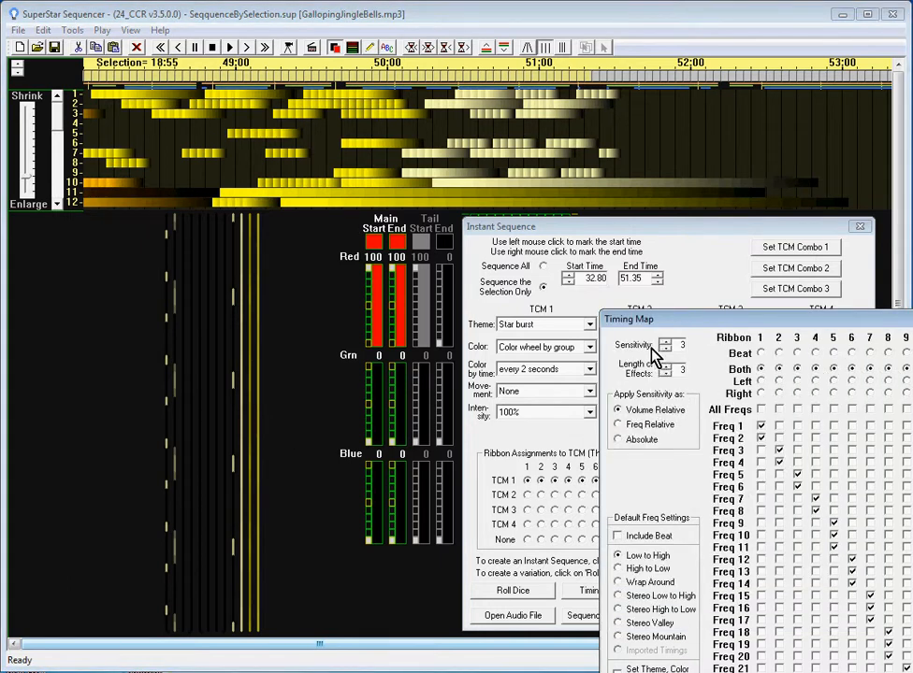
{"action": "left_click", "coordinate": [618, 427]}
{"action": "left_click", "coordinate": [654, 227]}
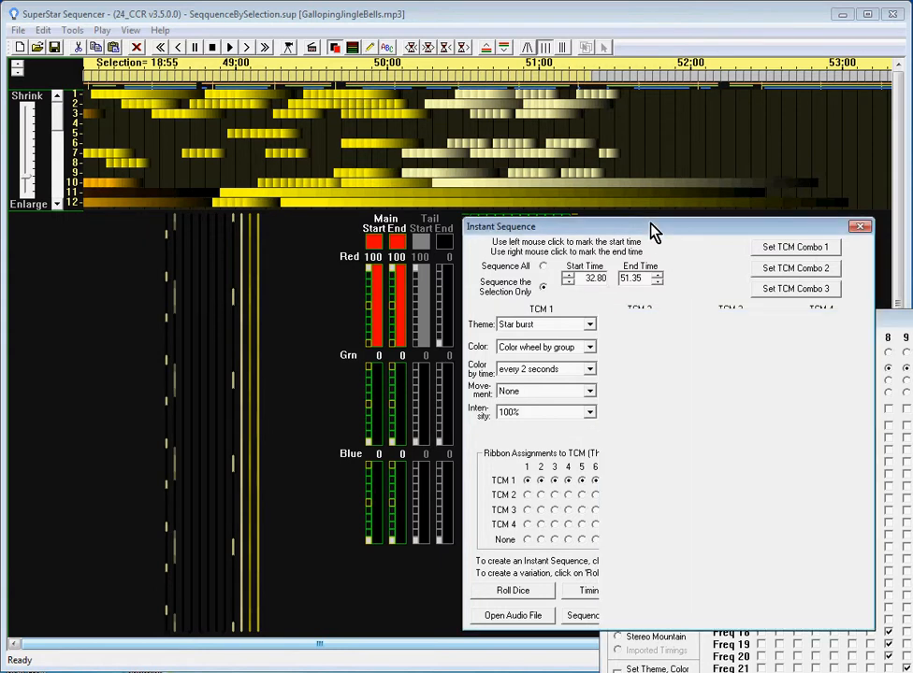
Step: Resequence the 32.80 to 51.35 selection with new Freq Relative timings, replacing its existing effects, and play part of it
{"action": "left_click", "coordinate": [605, 617]}
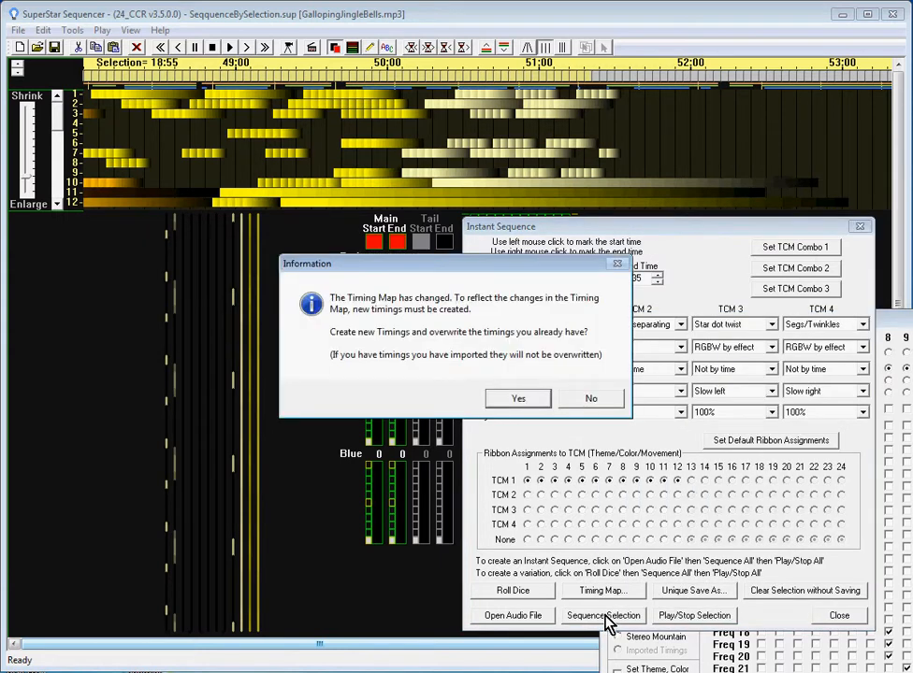
{"action": "left_click", "coordinate": [518, 399]}
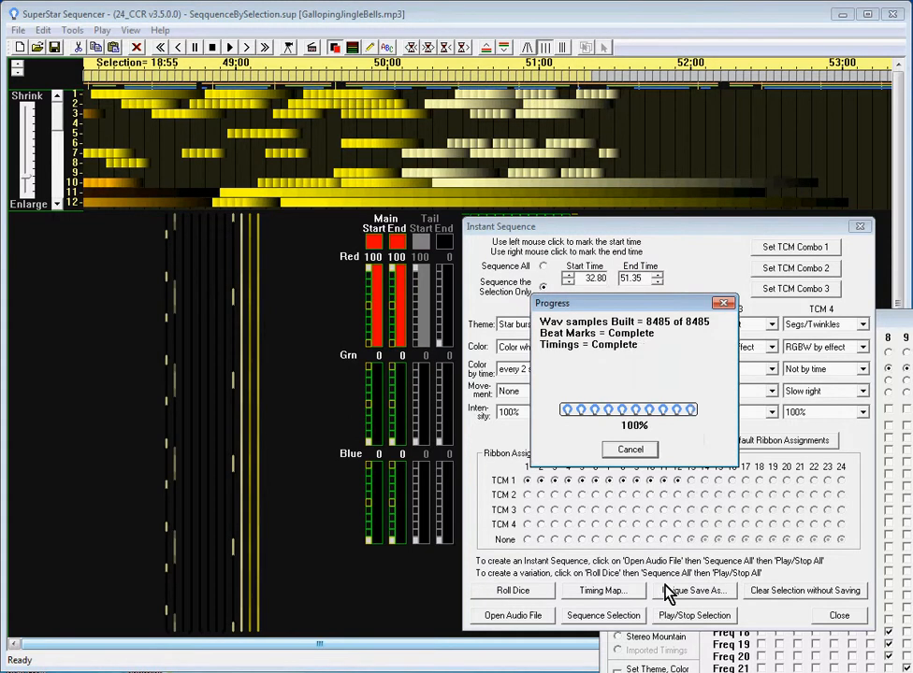
{"action": "left_click", "coordinate": [733, 481]}
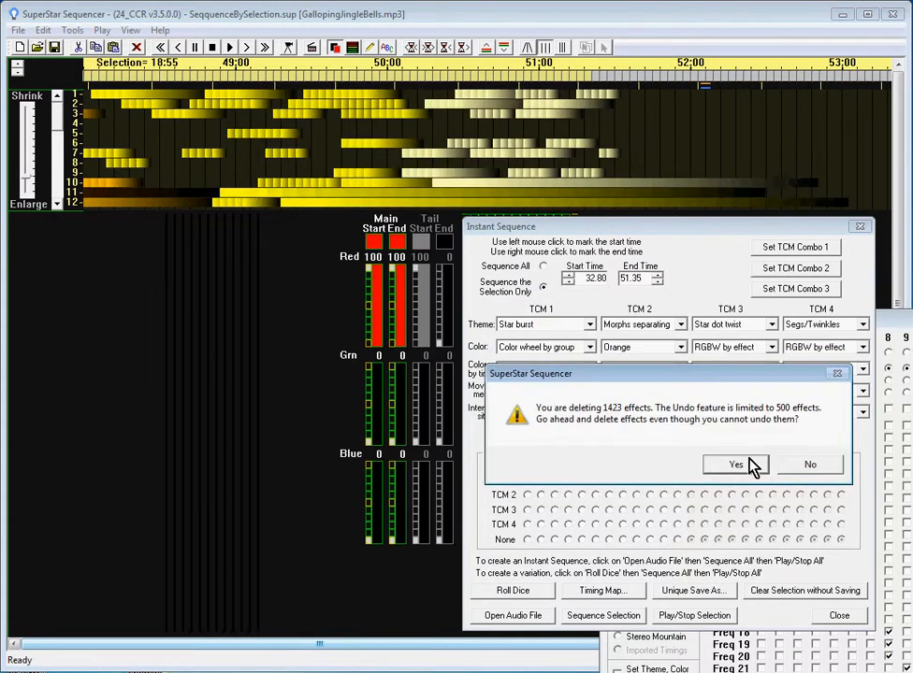
{"action": "left_click", "coordinate": [748, 463]}
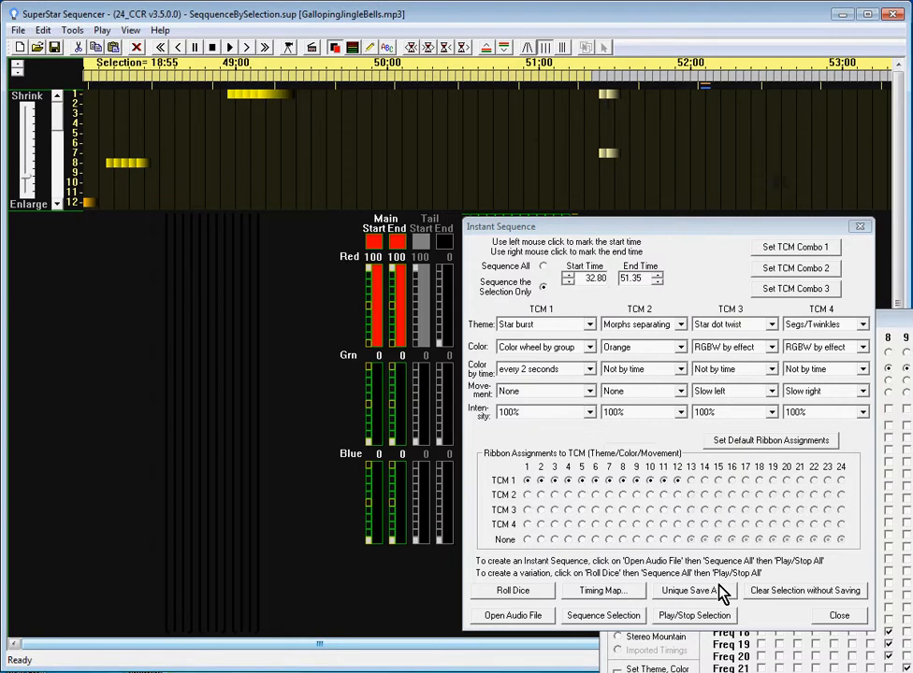
{"action": "left_click", "coordinate": [679, 619]}
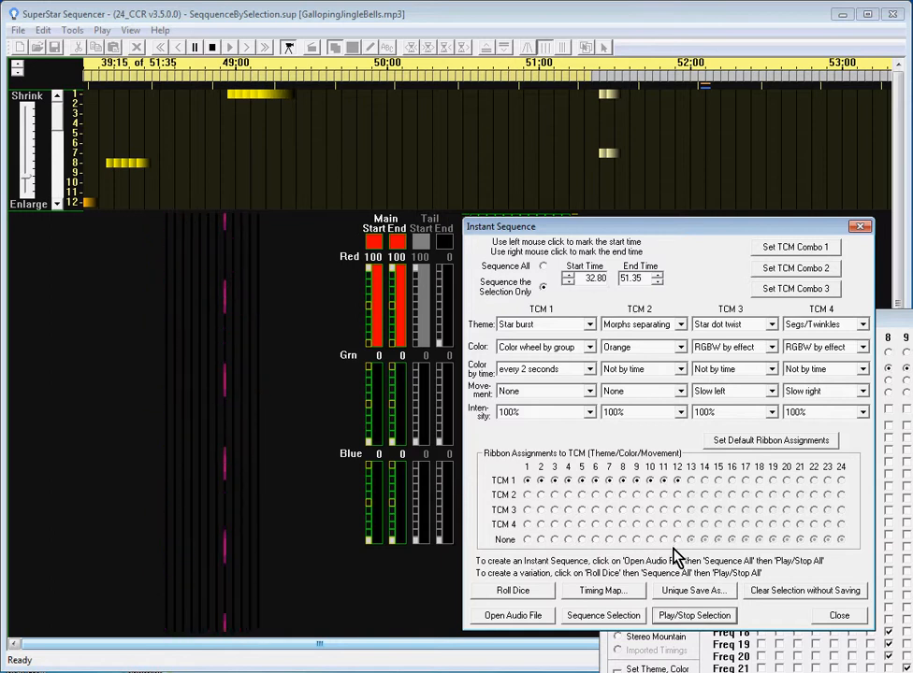
{"action": "left_click", "coordinate": [687, 617]}
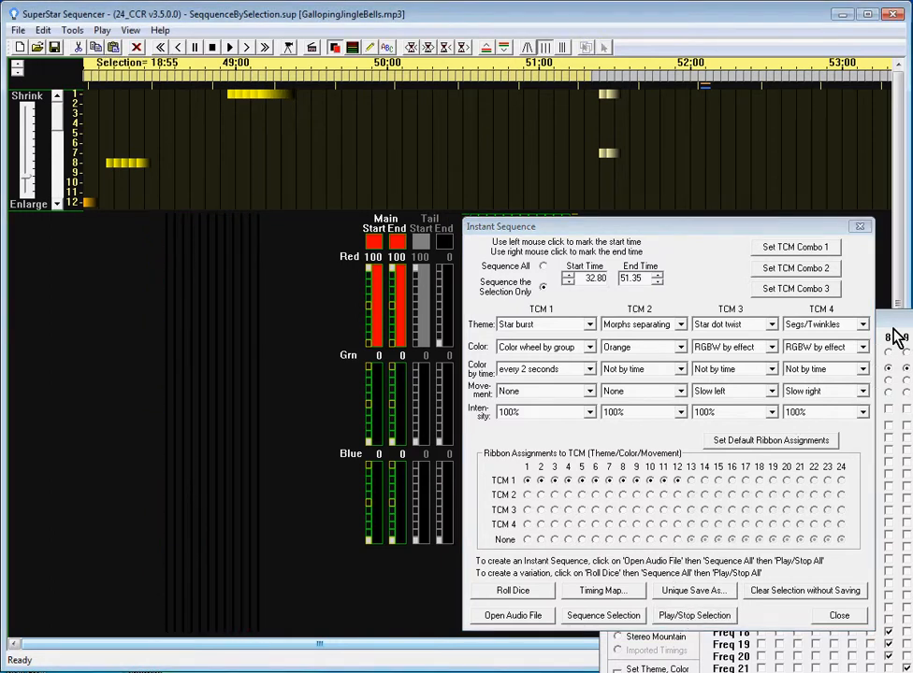
Step: Resequence the 32.80 to 51.35 selection with a sensitivity of 4 and longer effects, and play part of it
{"action": "left_click", "coordinate": [879, 374]}
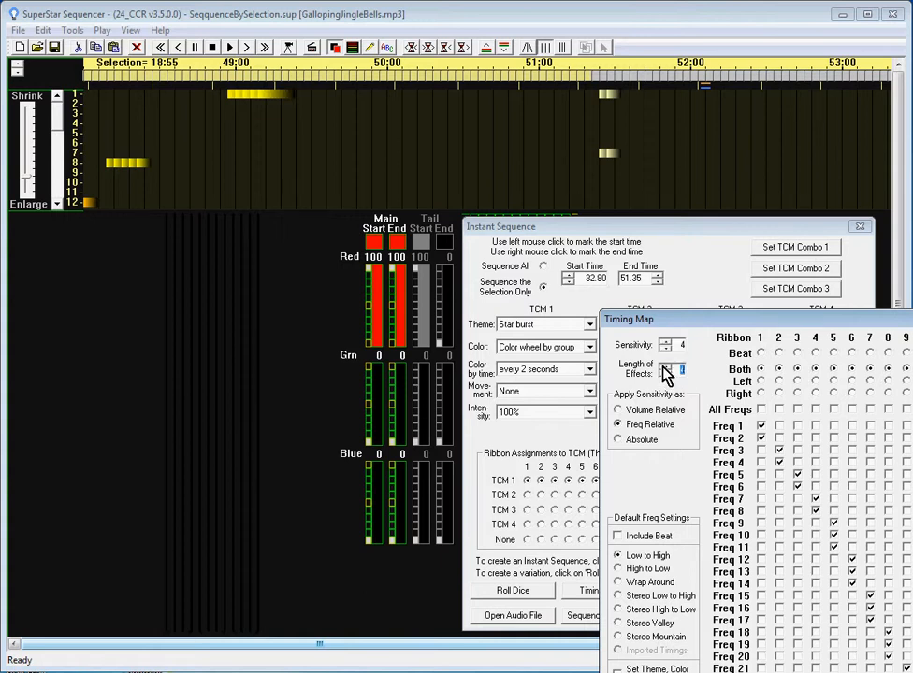
{"action": "left_click", "coordinate": [651, 262]}
{"action": "left_click", "coordinate": [606, 617]}
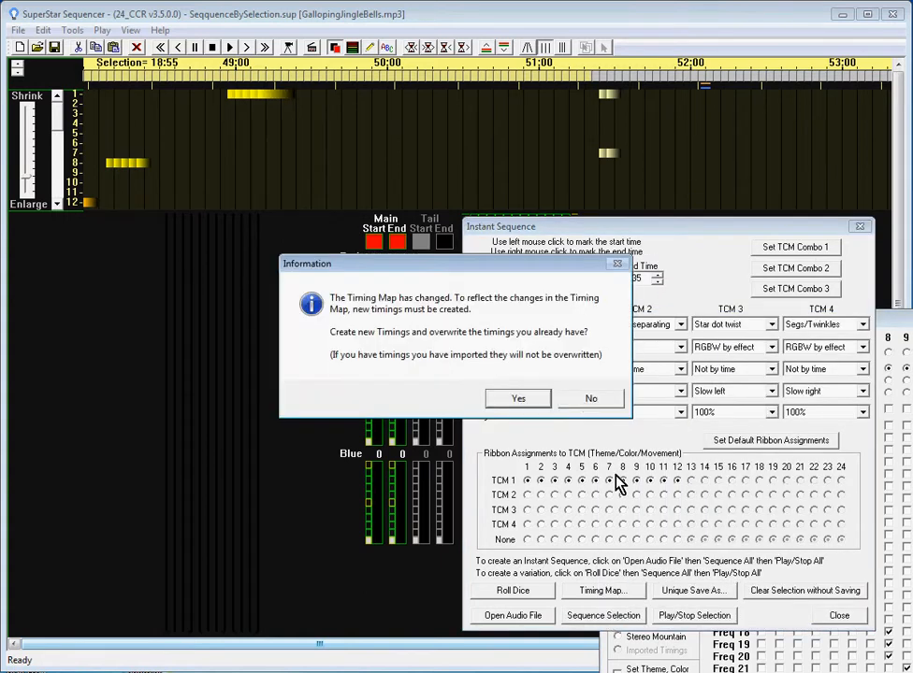
{"action": "left_click", "coordinate": [532, 398]}
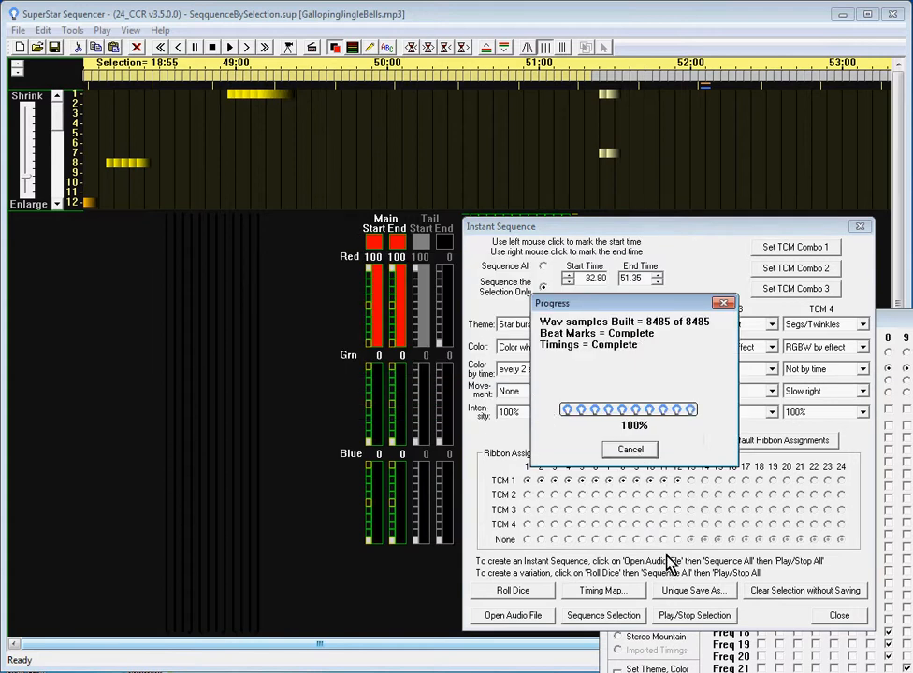
{"action": "left_click", "coordinate": [732, 481]}
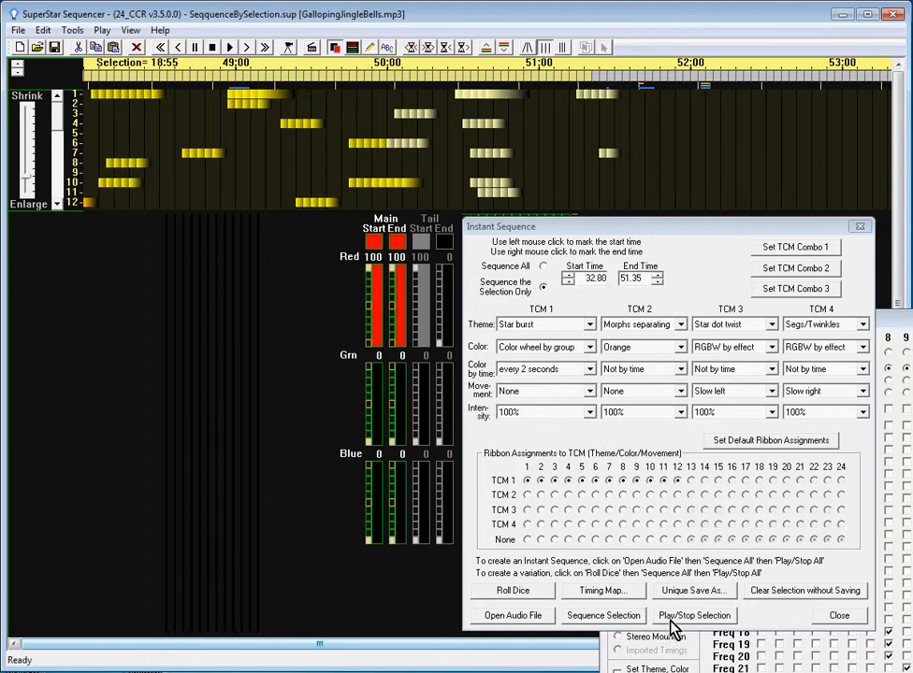
{"action": "left_click", "coordinate": [671, 618]}
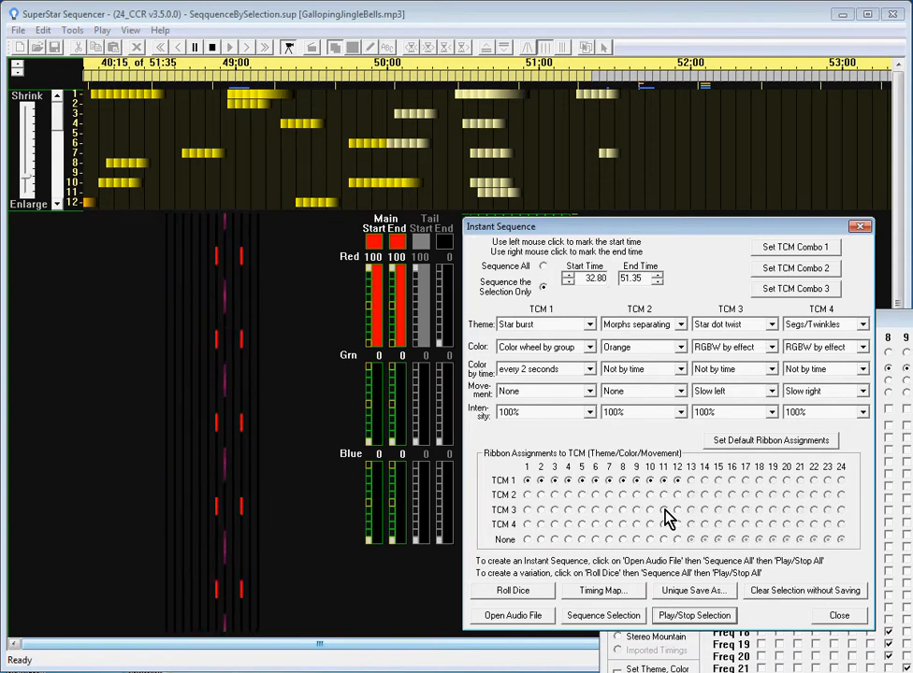
{"action": "left_click", "coordinate": [699, 619]}
Step: Set both the sensitivity and the length of effects to 6 in the Timing Map
{"action": "left_click", "coordinate": [898, 318]}
{"action": "left_click", "coordinate": [665, 348]}
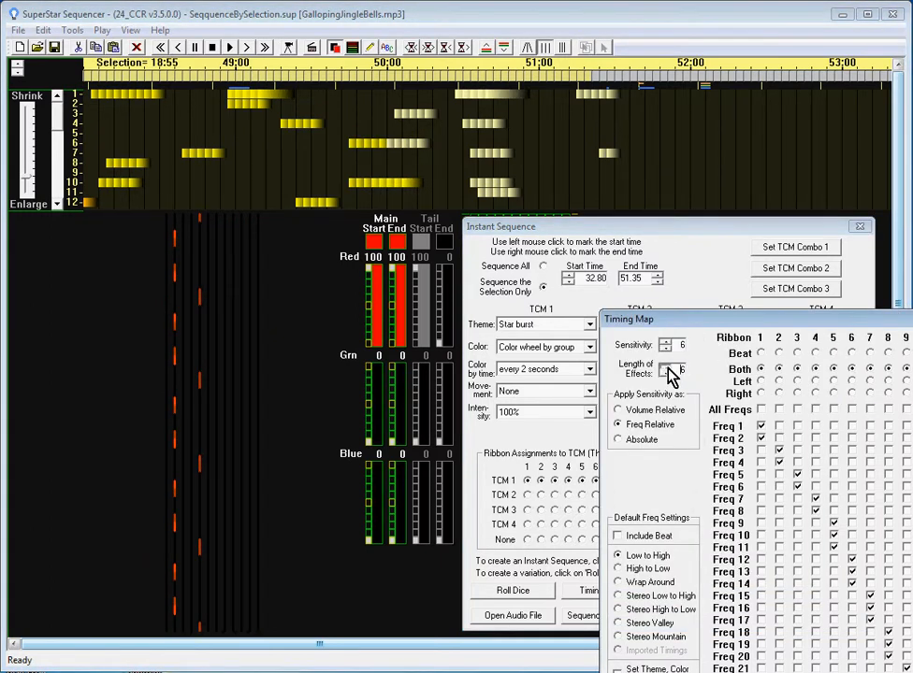
{"action": "left_click", "coordinate": [666, 365]}
{"action": "left_click", "coordinate": [671, 234]}
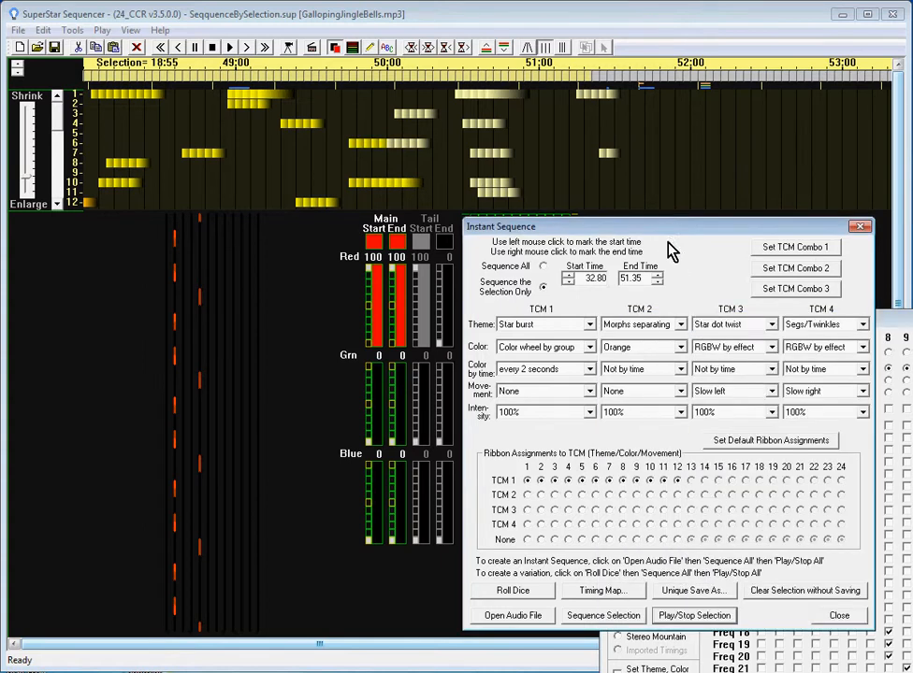
Step: Recreate the timings for the 32.80 to 51.35 selection, overwrite its existing effects and play the selection
{"action": "left_click", "coordinate": [583, 621]}
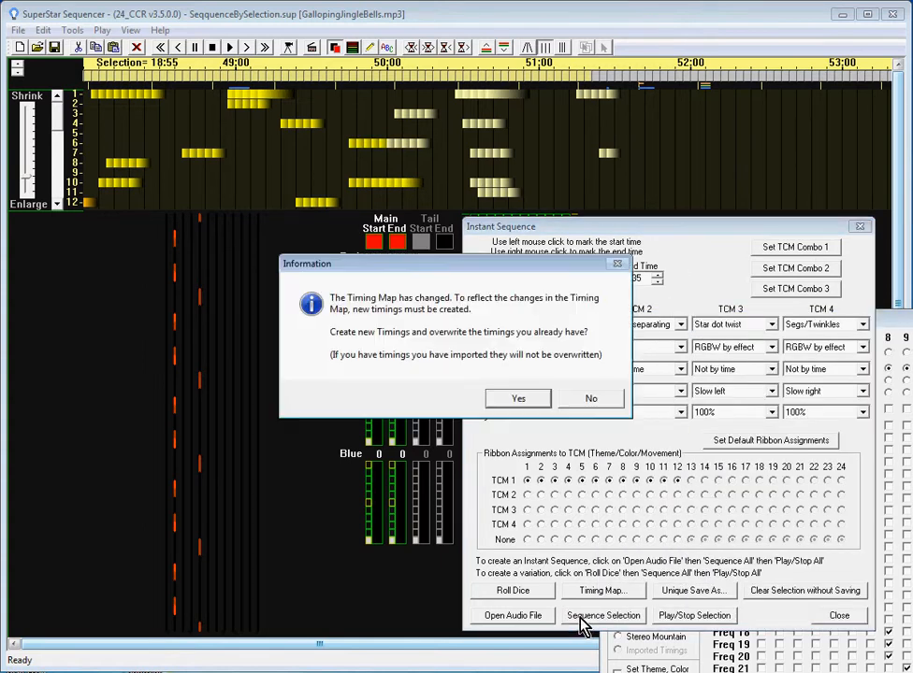
{"action": "left_click", "coordinate": [518, 399]}
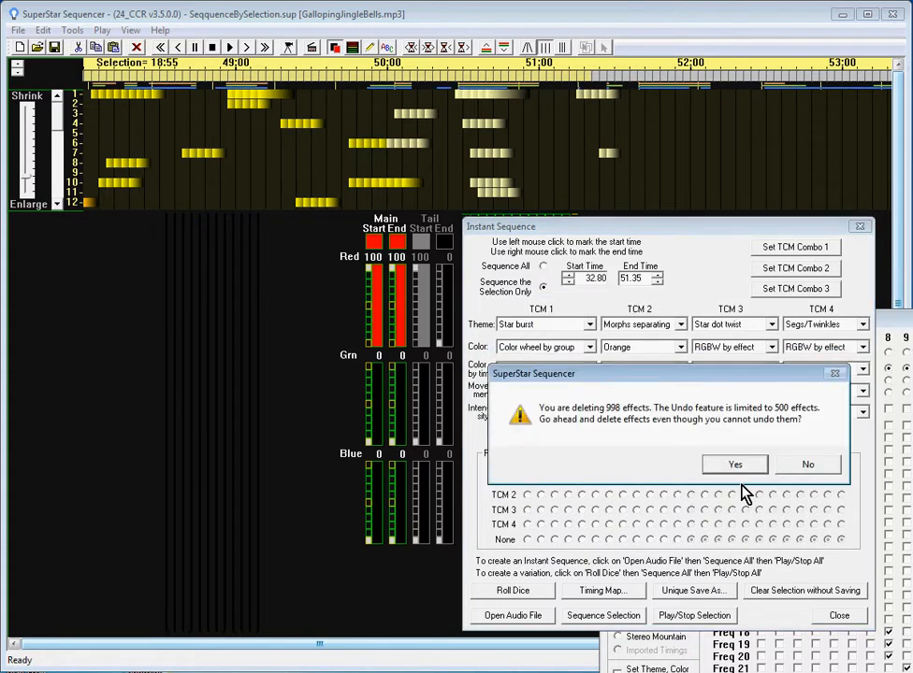
{"action": "left_click", "coordinate": [735, 464]}
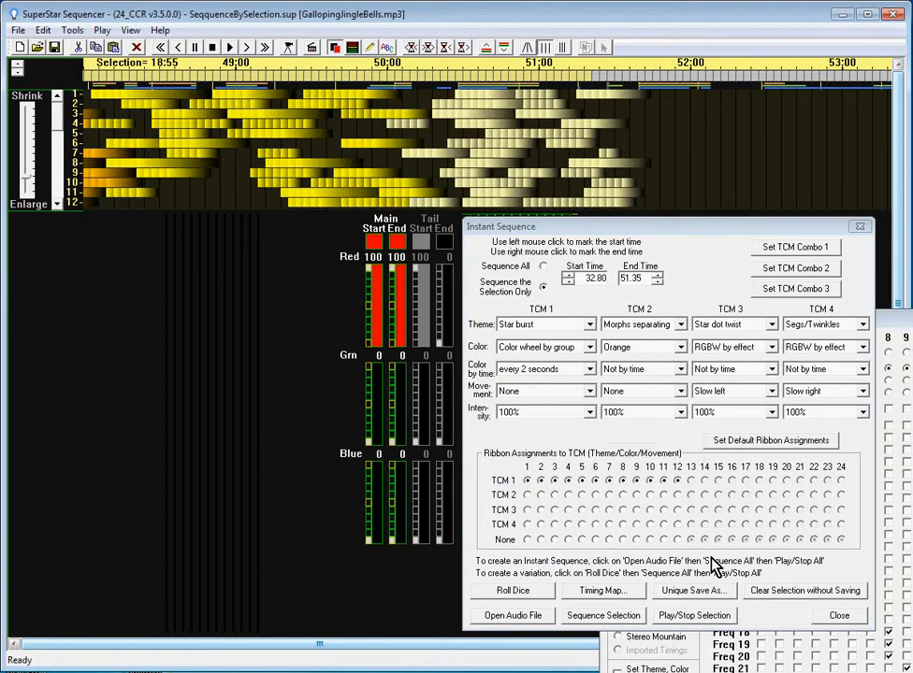
{"action": "left_click", "coordinate": [686, 617]}
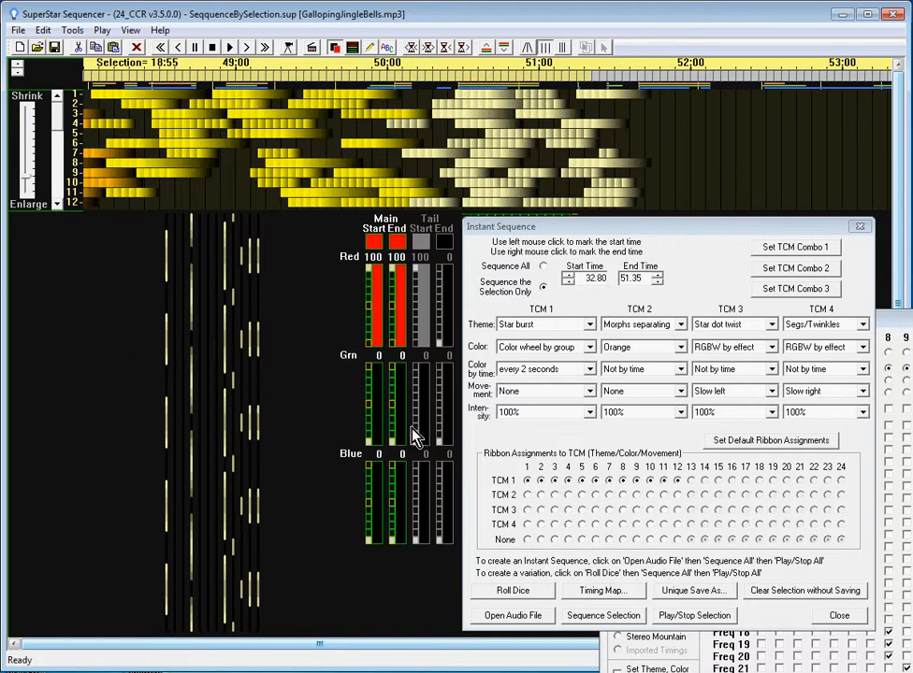
Step: Review the sensitivity and frequency settings in the Timing Map, keeping Freq Relative selected, and return to the Instant Sequence dialog
{"action": "left_click_drag", "start_coordinate": [907, 323], "coordinate": [813, 250]}
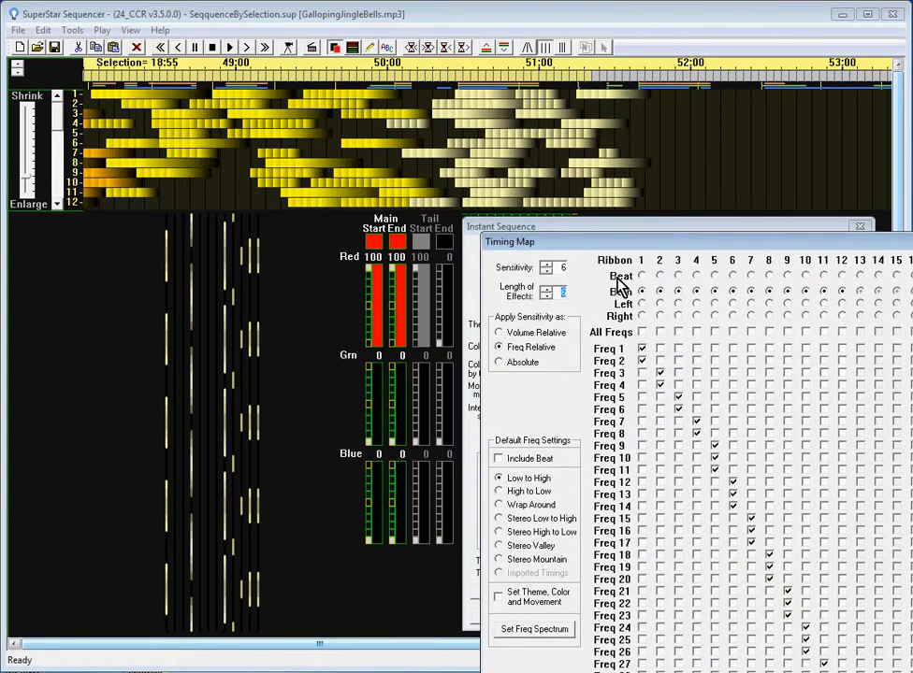
{"action": "left_click", "coordinate": [498, 347]}
{"action": "left_click_drag", "start_coordinate": [699, 245], "coordinate": [767, 363]}
{"action": "left_click", "coordinate": [695, 229]}
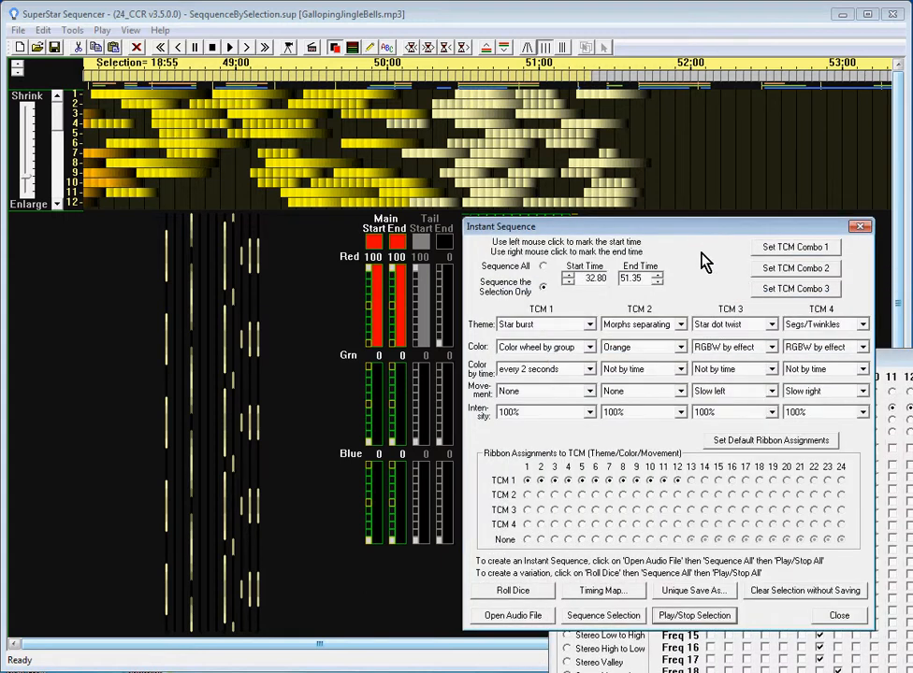
Step: Play the animation around the end of the sequenced section near 51 seconds to check where the effects stop
{"action": "left_click", "coordinate": [246, 49]}
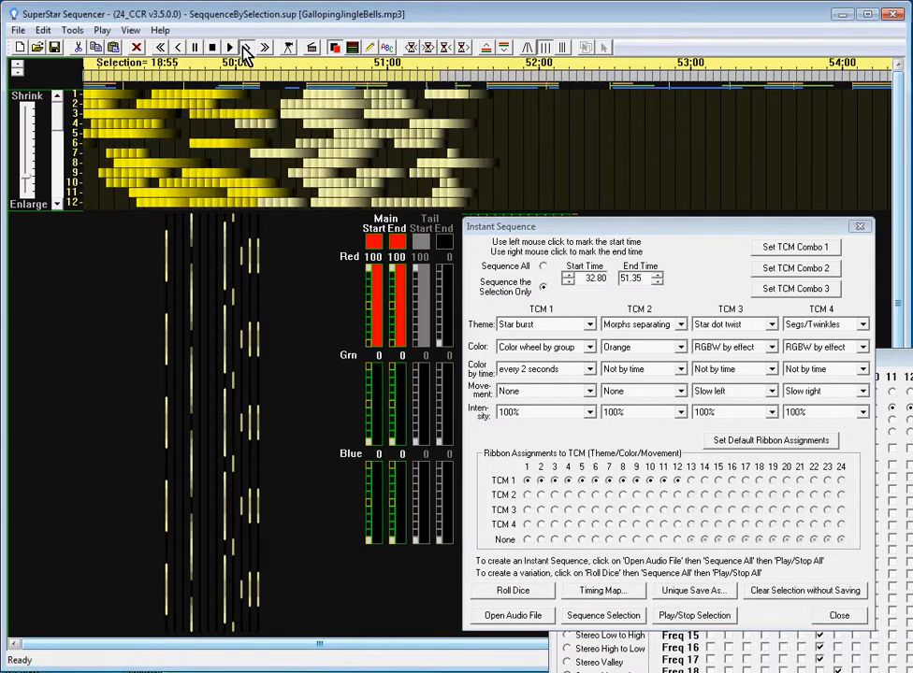
{"action": "left_click", "coordinate": [231, 47]}
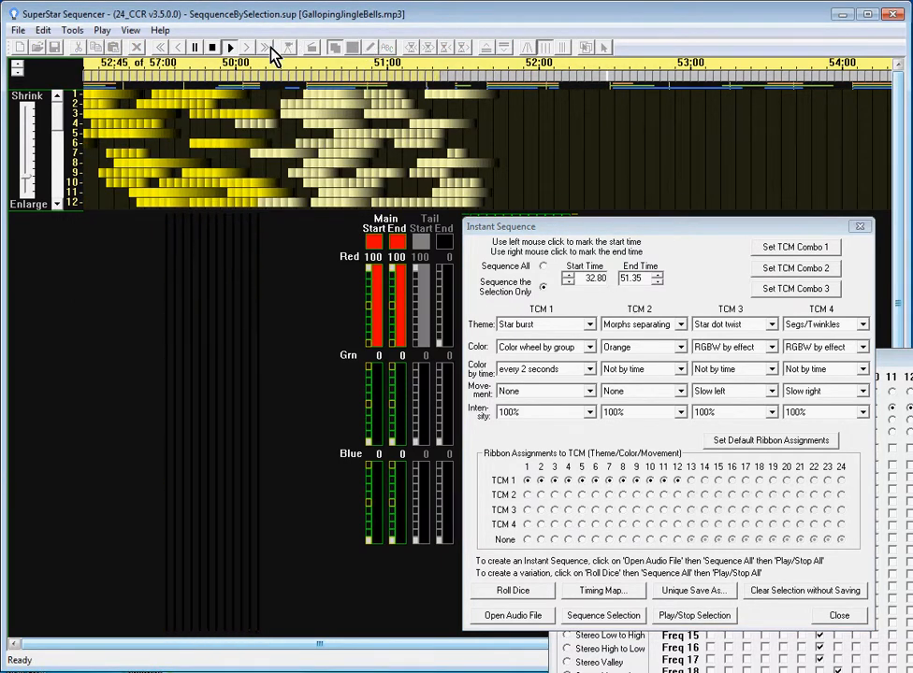
{"action": "left_click", "coordinate": [213, 46]}
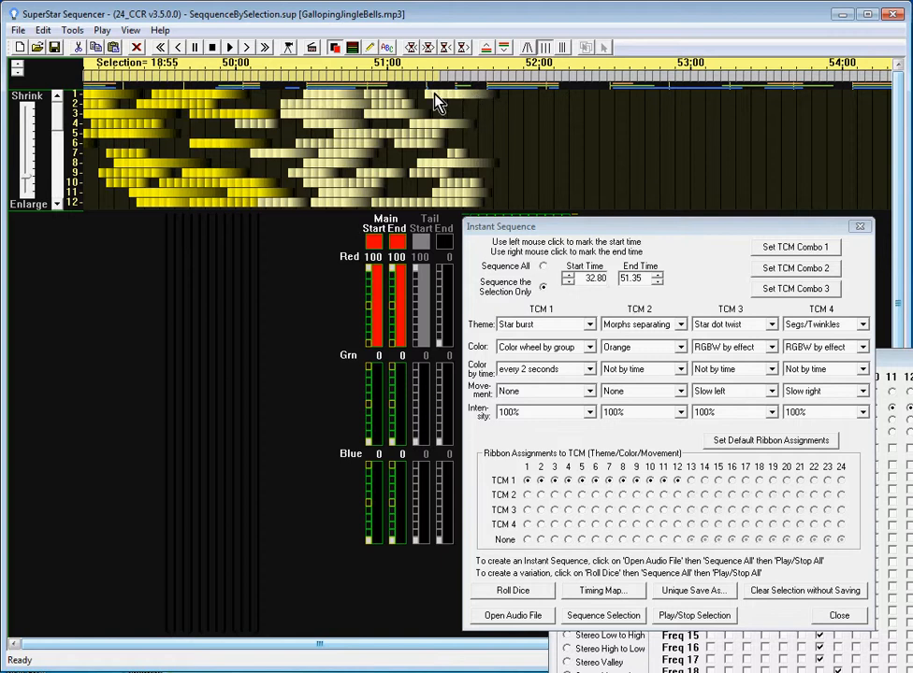
{"action": "left_click", "coordinate": [251, 48]}
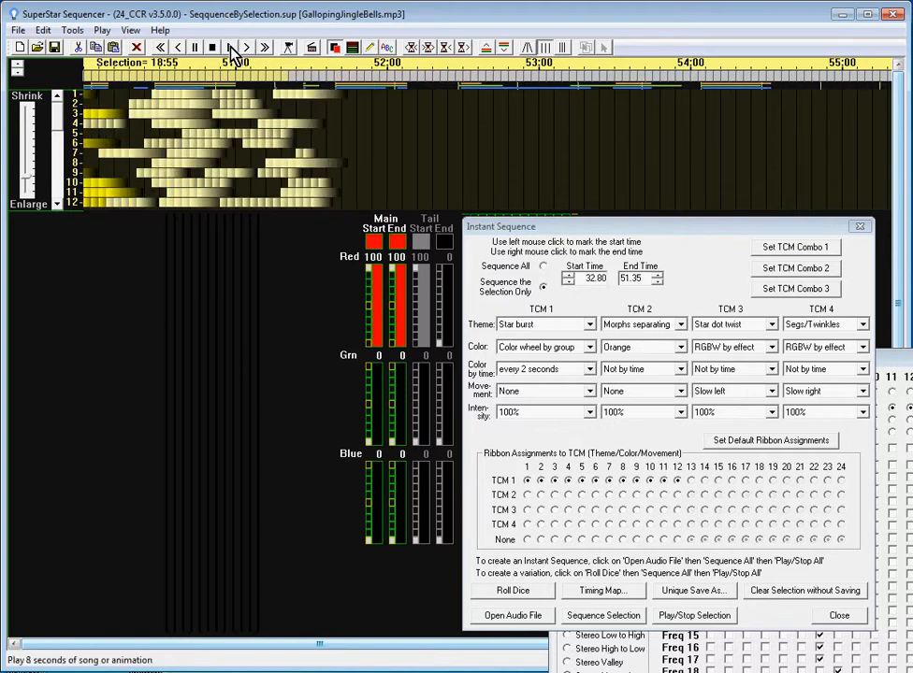
{"action": "left_click", "coordinate": [231, 47]}
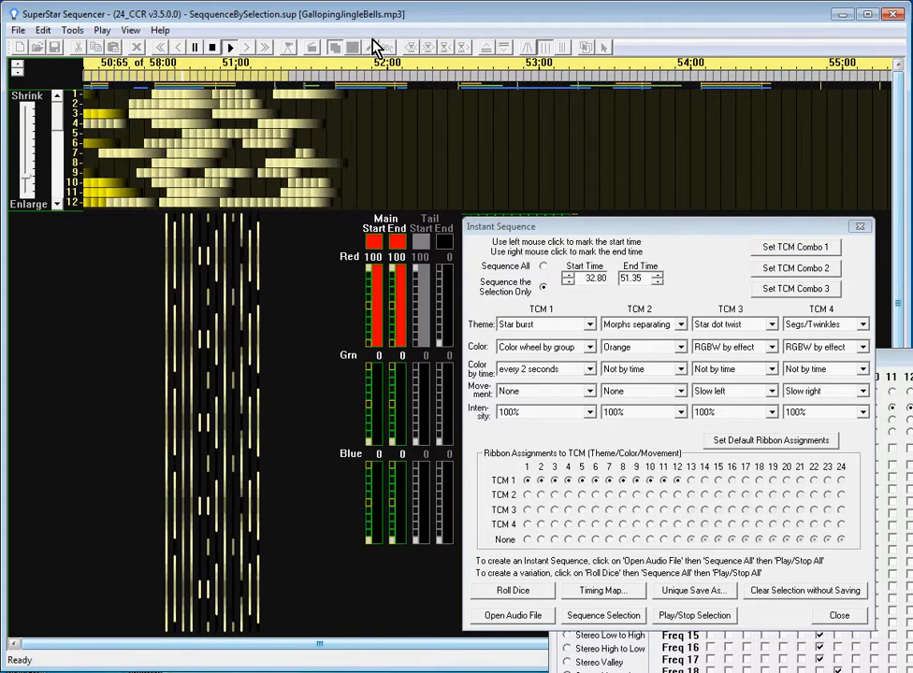
{"action": "left_click", "coordinate": [232, 48]}
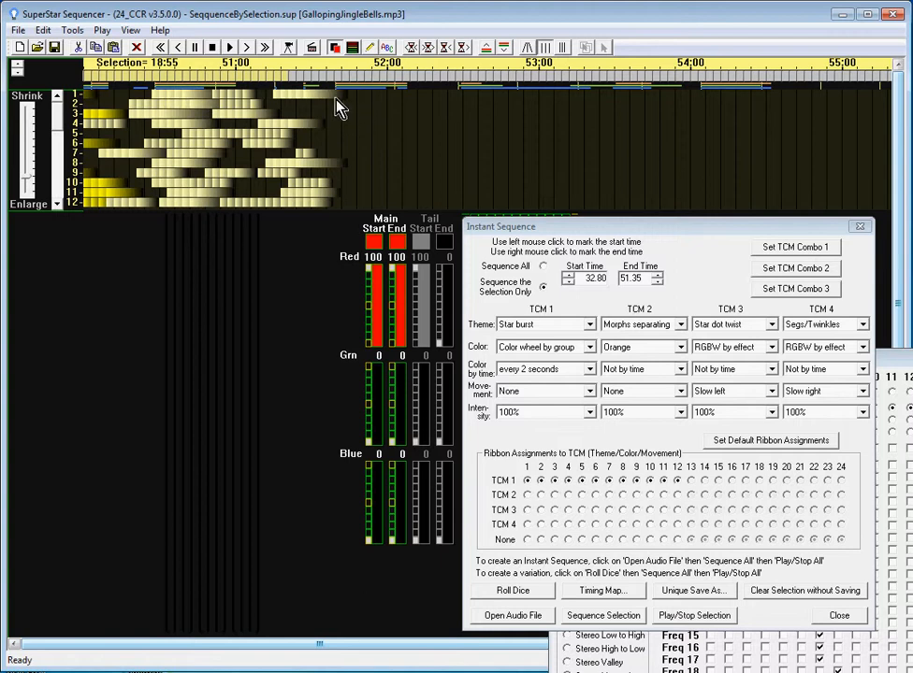
Step: Select the trailing effects across ribbons 1 to 12 at the end of the section, between 51.30 and 51.65, and delete them
{"action": "left_click_drag", "start_coordinate": [330, 97], "coordinate": [363, 204]}
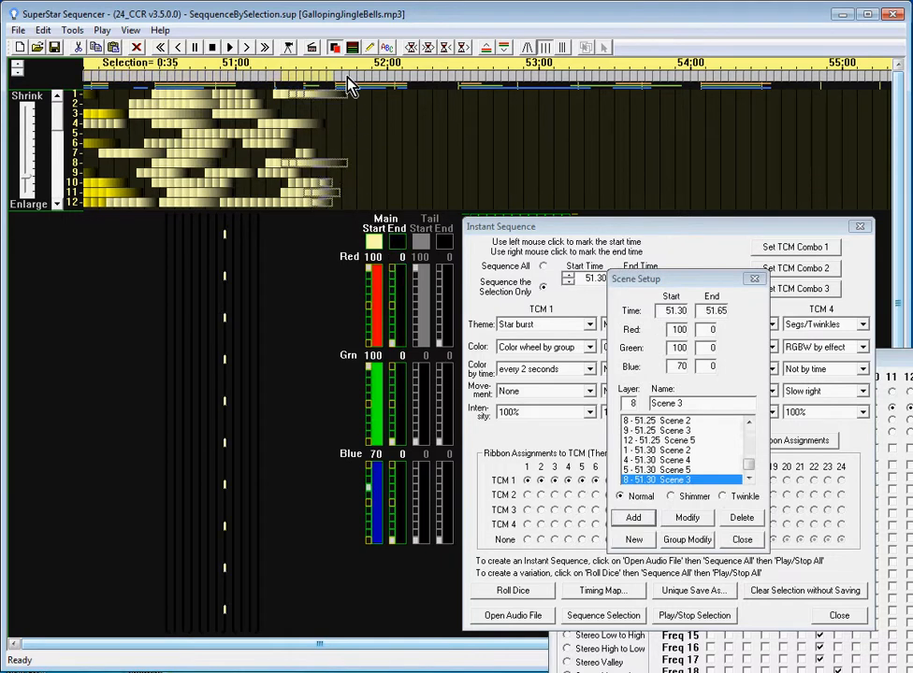
{"action": "left_click", "coordinate": [137, 47]}
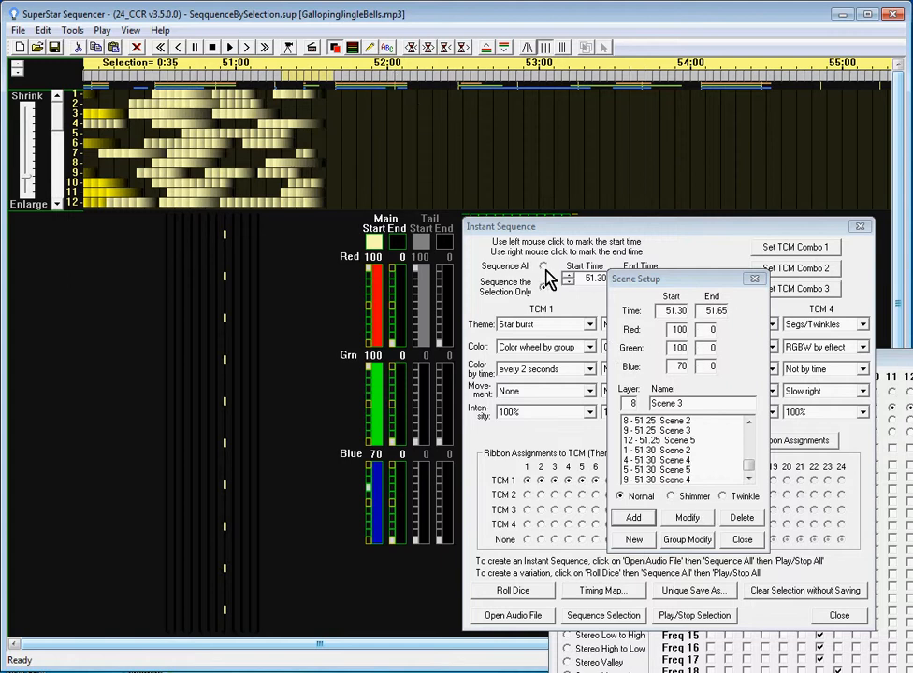
Step: Switch to Morph mode, uncover the drawing grid and mark the time range from 51.65 to 52.45
{"action": "left_click", "coordinate": [351, 48]}
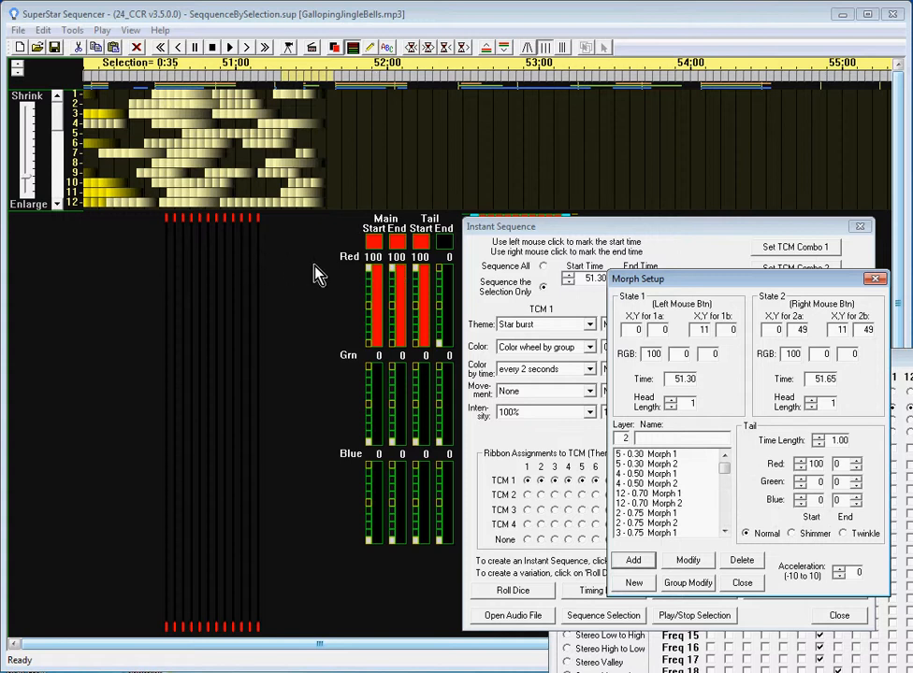
{"action": "left_click_drag", "start_coordinate": [575, 225], "coordinate": [830, 338]}
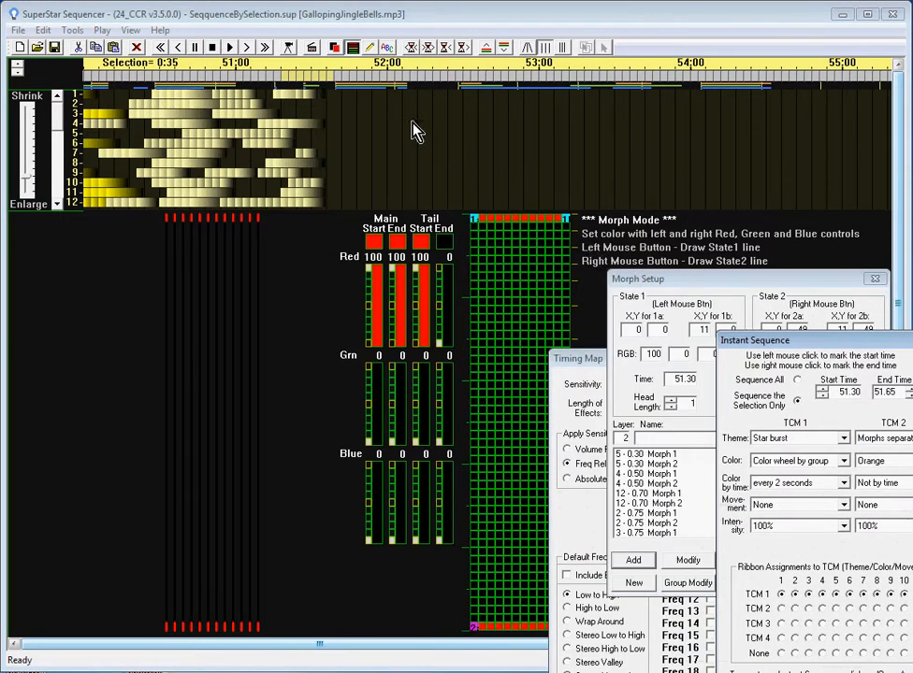
{"action": "left_click_drag", "start_coordinate": [343, 84], "coordinate": [456, 83]}
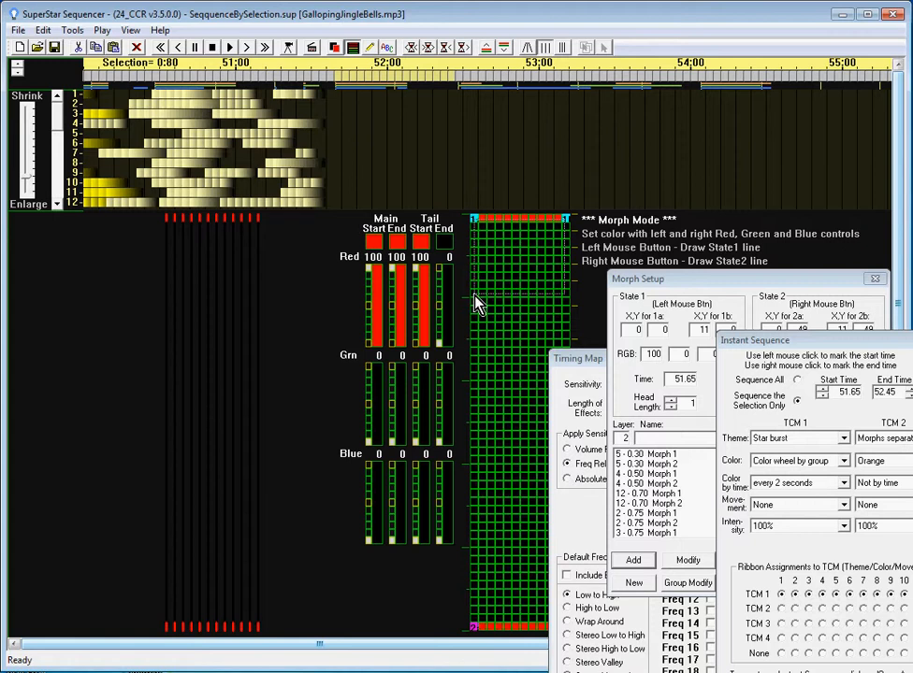
Step: Draw the morph's diagonal State 1 line between 11,0 and 0,9 and its State 2 line between 11,40 and 0,49
{"action": "left_click_drag", "start_coordinate": [475, 297], "coordinate": [564, 221]}
{"action": "left_click_drag", "start_coordinate": [586, 364], "coordinate": [676, 400]}
{"action": "left_click_drag", "start_coordinate": [563, 563], "coordinate": [475, 637]}
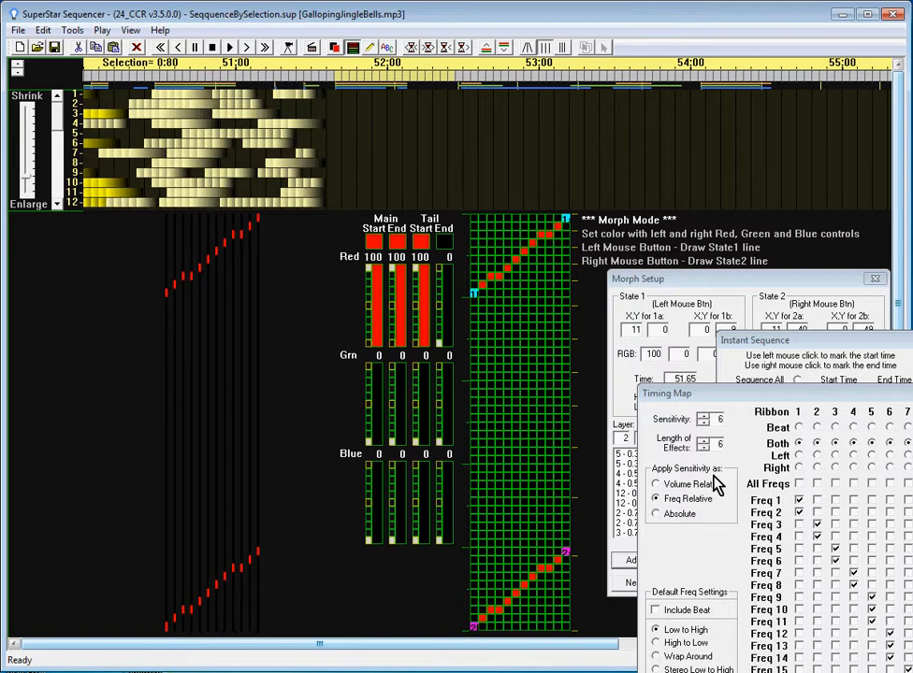
{"action": "left_click", "coordinate": [720, 276]}
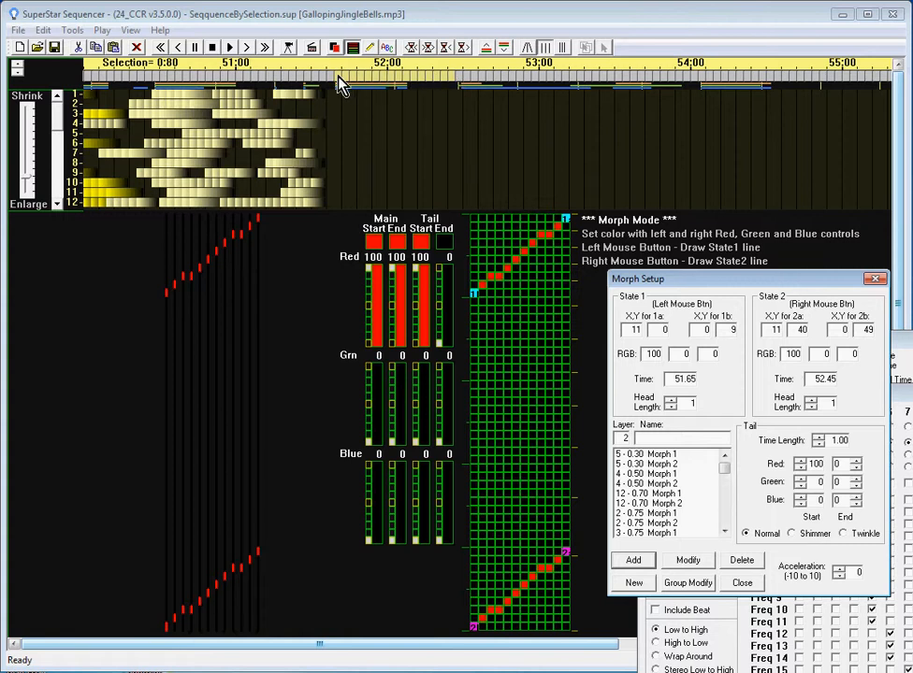
Step: Add the drawn diagonal morph from 51.65 to 52.45 to the sequence and preview it in playback
{"action": "left_click", "coordinate": [633, 559]}
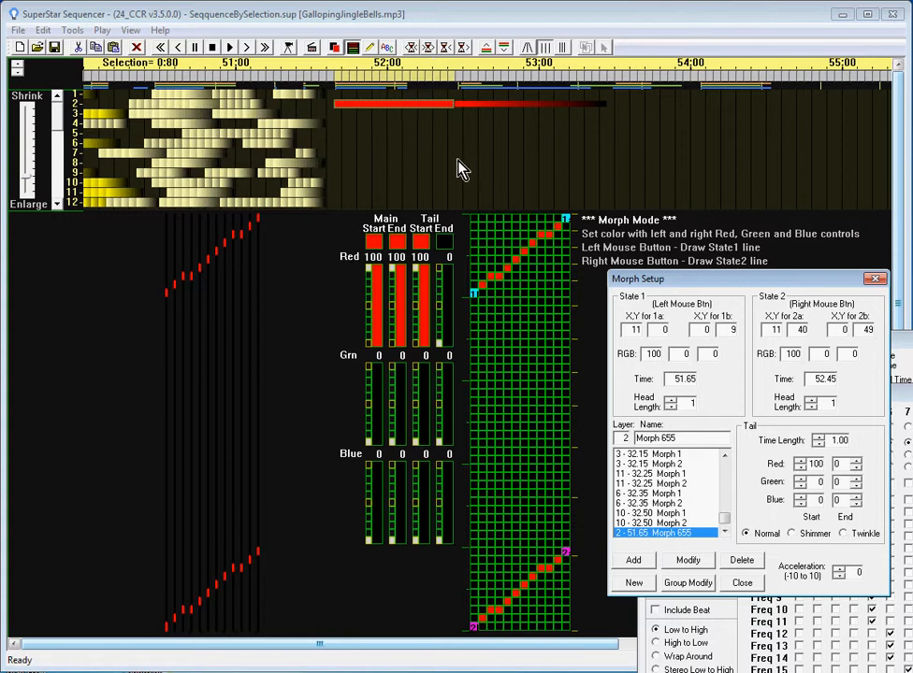
{"action": "left_click", "coordinate": [229, 47]}
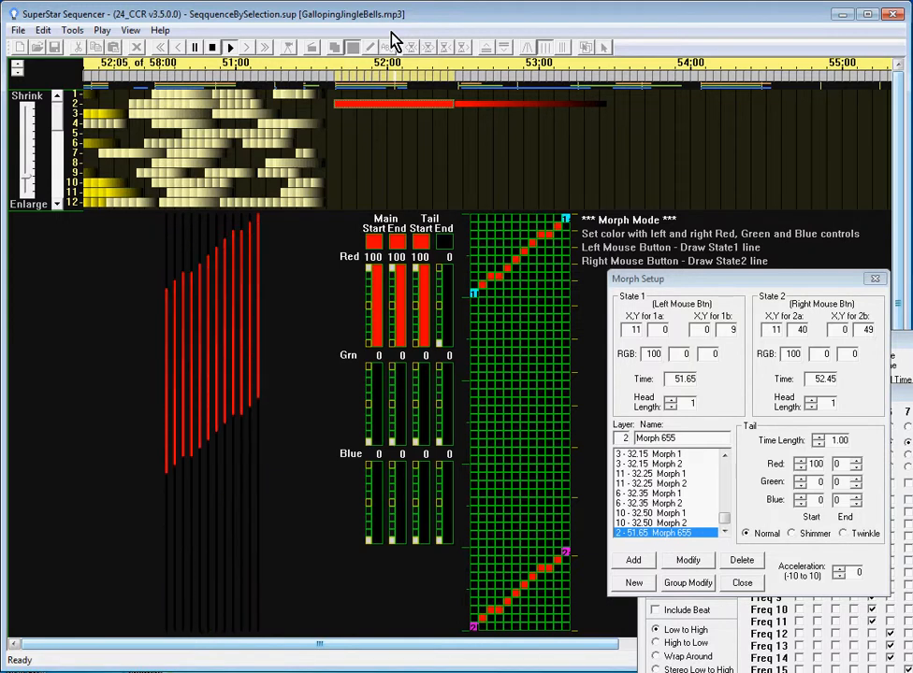
{"action": "left_click", "coordinate": [213, 48]}
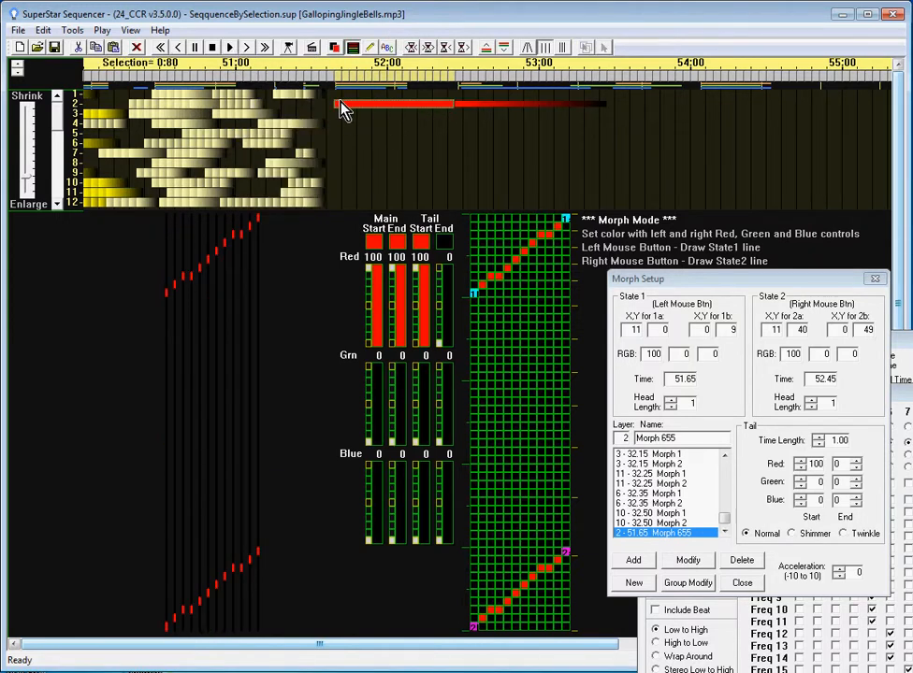
Step: Shorten the new morph so that its State 2 time is 52.10
{"action": "left_click", "coordinate": [447, 52]}
{"action": "left_click", "coordinate": [447, 52]}
{"action": "left_click", "coordinate": [446, 51]}
{"action": "left_click", "coordinate": [447, 51]}
{"action": "left_click", "coordinate": [447, 51]}
{"action": "left_click", "coordinate": [447, 52]}
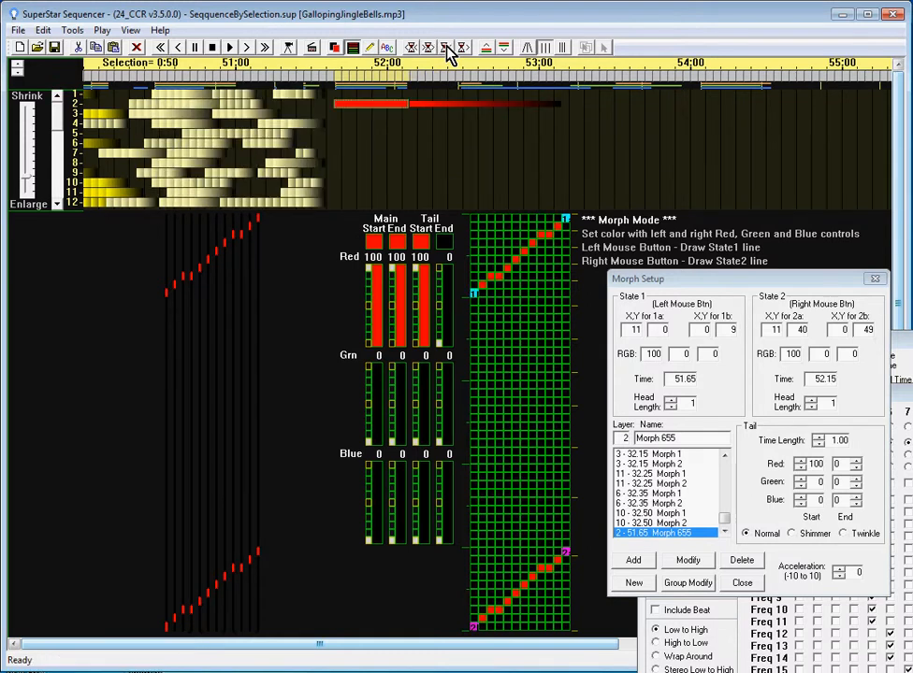
{"action": "left_click", "coordinate": [446, 46]}
Step: Give the morph a tail time length of 0.45 and a magenta tail start with red 100 and blue 100
{"action": "left_click", "coordinate": [818, 444]}
{"action": "left_click", "coordinate": [818, 444]}
{"action": "left_click", "coordinate": [818, 444]}
{"action": "left_click", "coordinate": [816, 445]}
{"action": "left_click", "coordinate": [816, 445]}
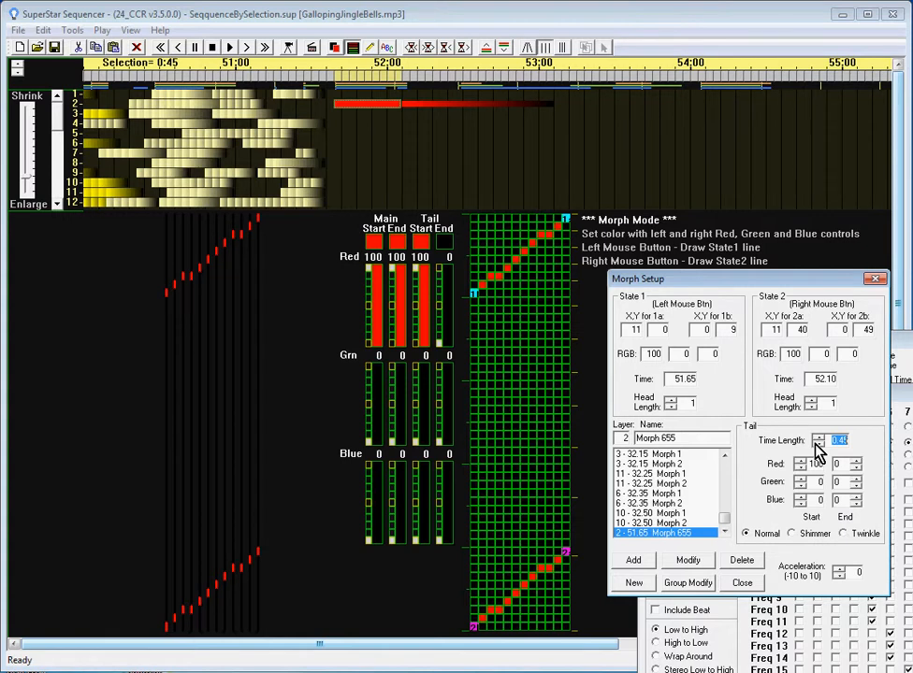
{"action": "left_click", "coordinate": [800, 460]}
{"action": "left_click", "coordinate": [800, 504]}
{"action": "left_click", "coordinate": [800, 499]}
{"action": "left_click", "coordinate": [683, 564]}
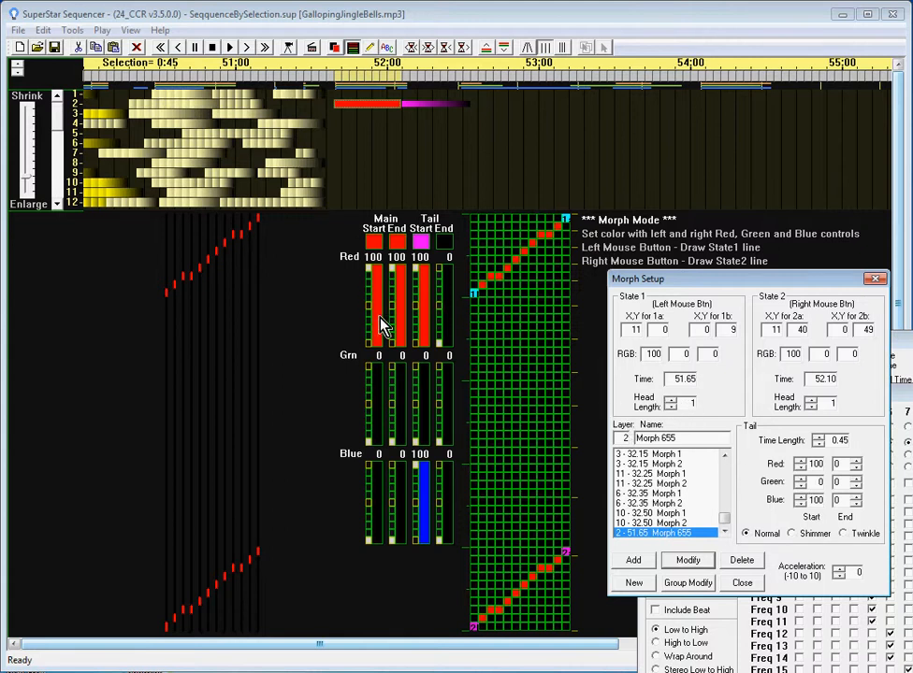
Step: Recolor the morph's main start and end to yellow by setting green to 100 for both, and play the result
{"action": "left_click", "coordinate": [371, 371]}
{"action": "left_click", "coordinate": [395, 374]}
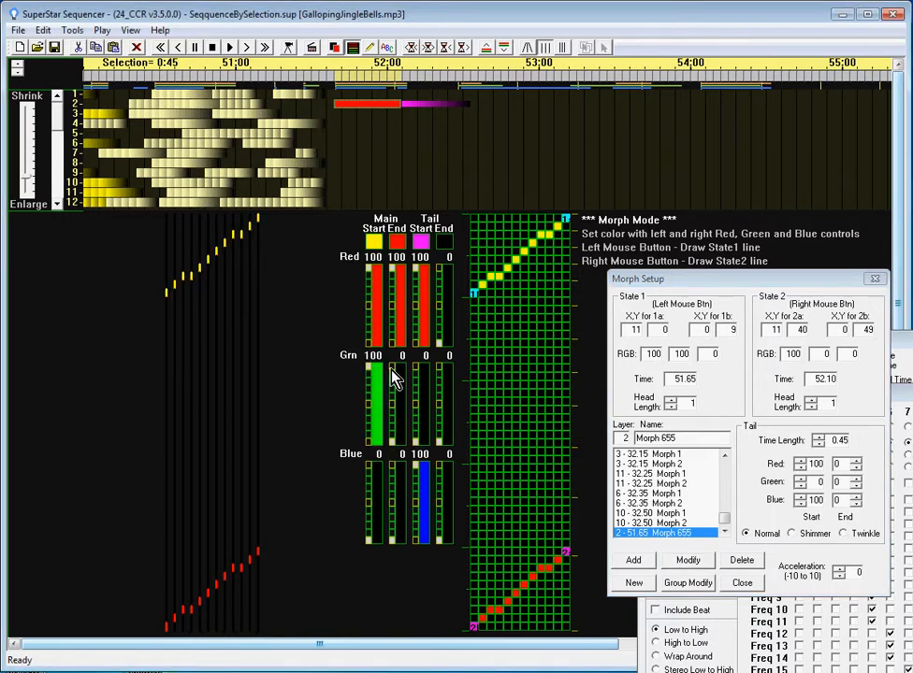
{"action": "left_click", "coordinate": [679, 565]}
{"action": "left_click", "coordinate": [229, 46]}
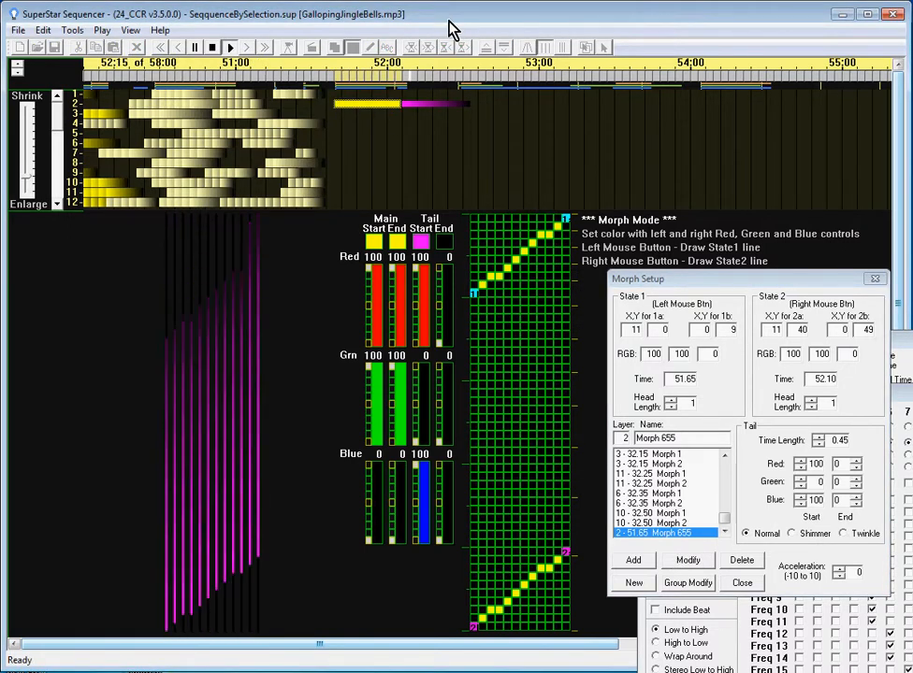
{"action": "left_click", "coordinate": [231, 49]}
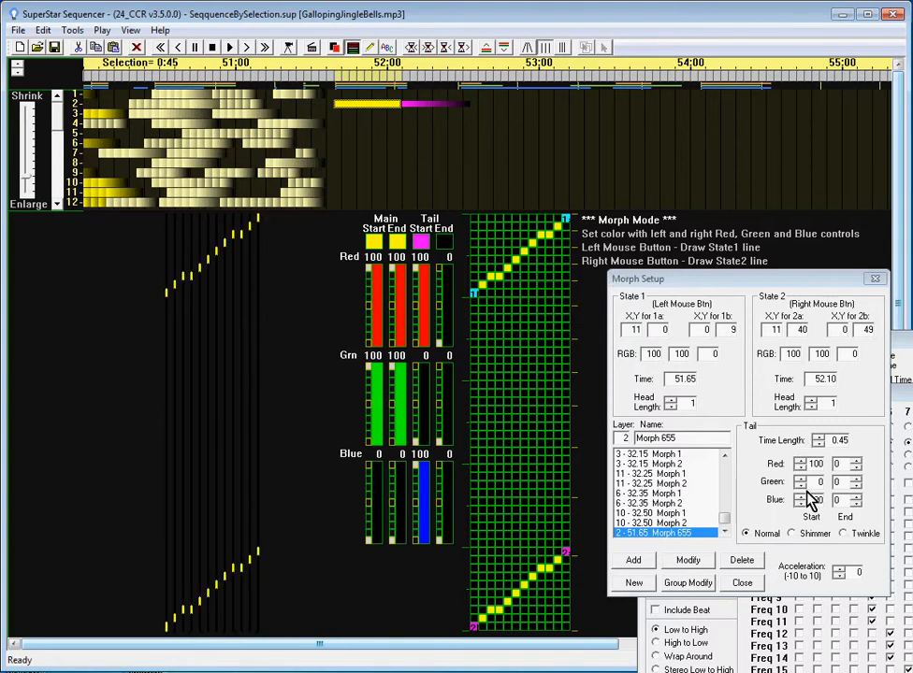
Step: Set the morph's acceleration to -5, apply it and play the morph again
{"action": "left_click", "coordinate": [840, 576]}
{"action": "left_click", "coordinate": [840, 577]}
{"action": "left_click", "coordinate": [839, 577]}
{"action": "left_click", "coordinate": [840, 577]}
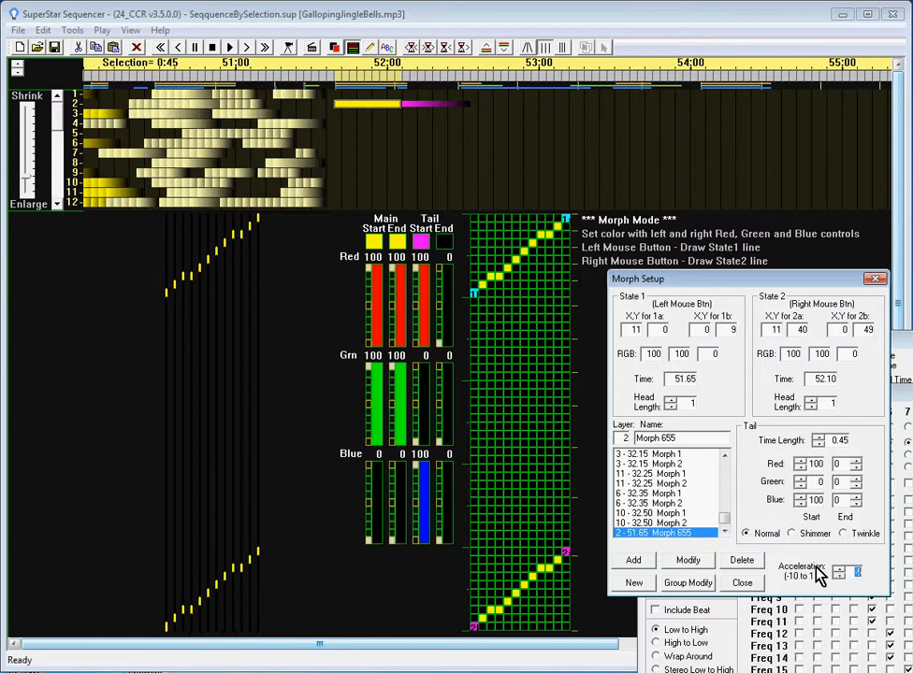
{"action": "left_click", "coordinate": [687, 560]}
{"action": "left_click", "coordinate": [230, 46]}
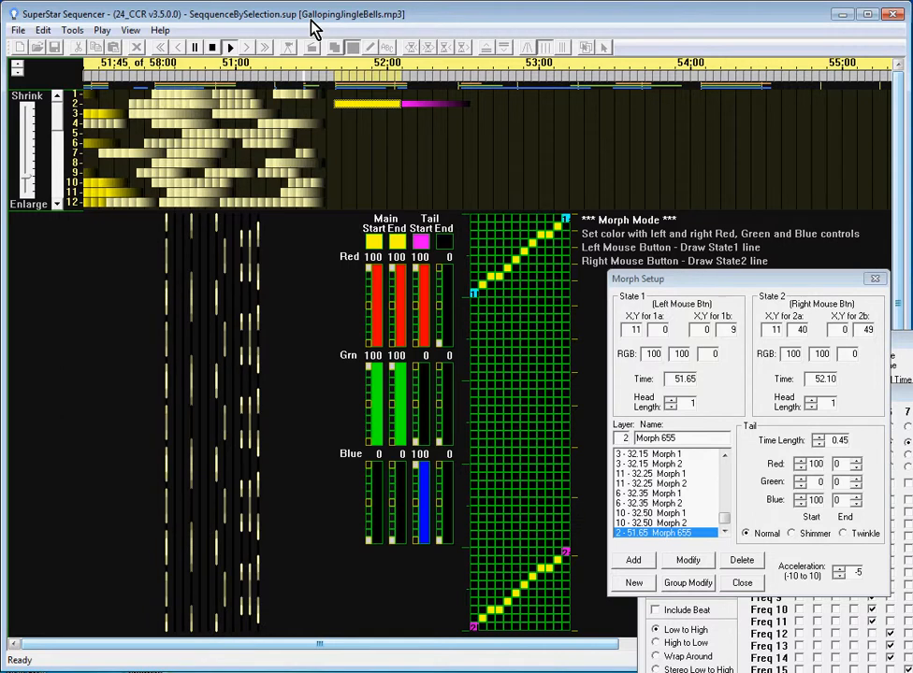
{"action": "left_click", "coordinate": [229, 45]}
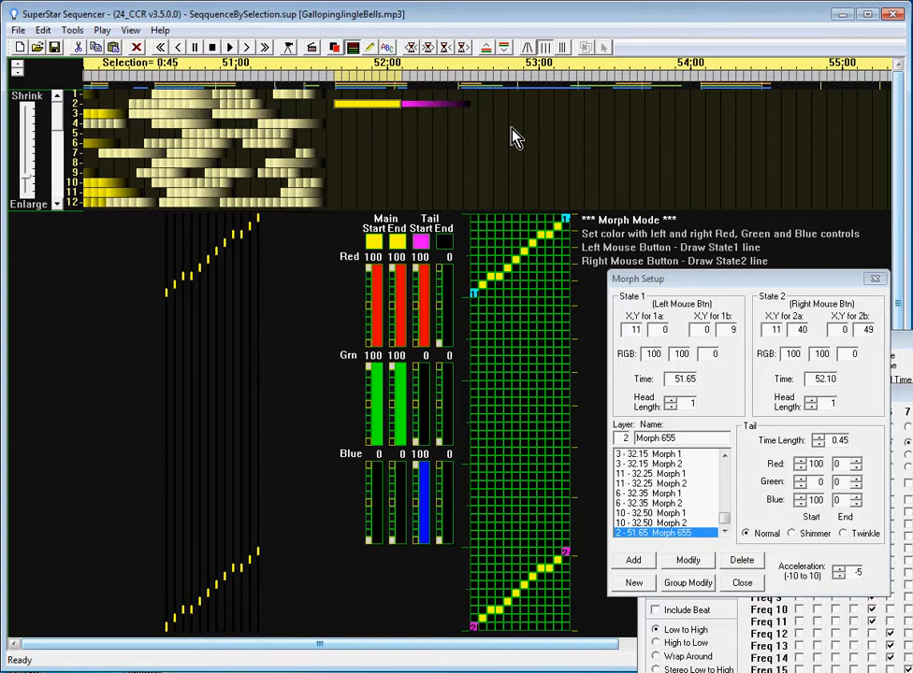
Step: Go back to the beginning of the sequence and play it through to review all sections up to the new morph
{"action": "left_click", "coordinate": [163, 52]}
{"action": "left_click", "coordinate": [163, 52]}
{"action": "left_click", "coordinate": [163, 52]}
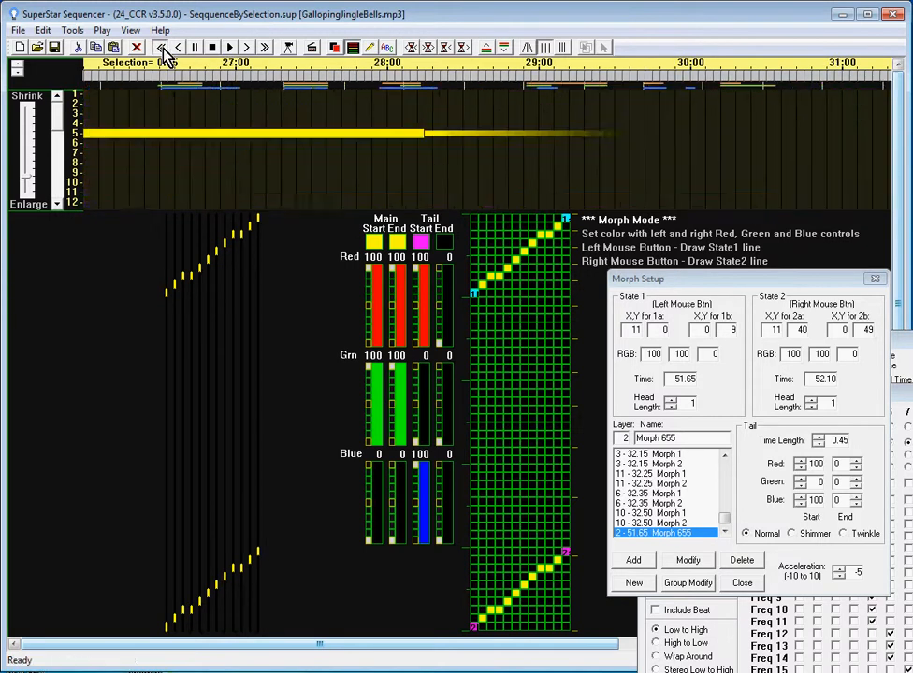
{"action": "left_click", "coordinate": [162, 52]}
{"action": "left_click", "coordinate": [163, 52]}
{"action": "left_click", "coordinate": [162, 51]}
{"action": "left_click", "coordinate": [163, 51]}
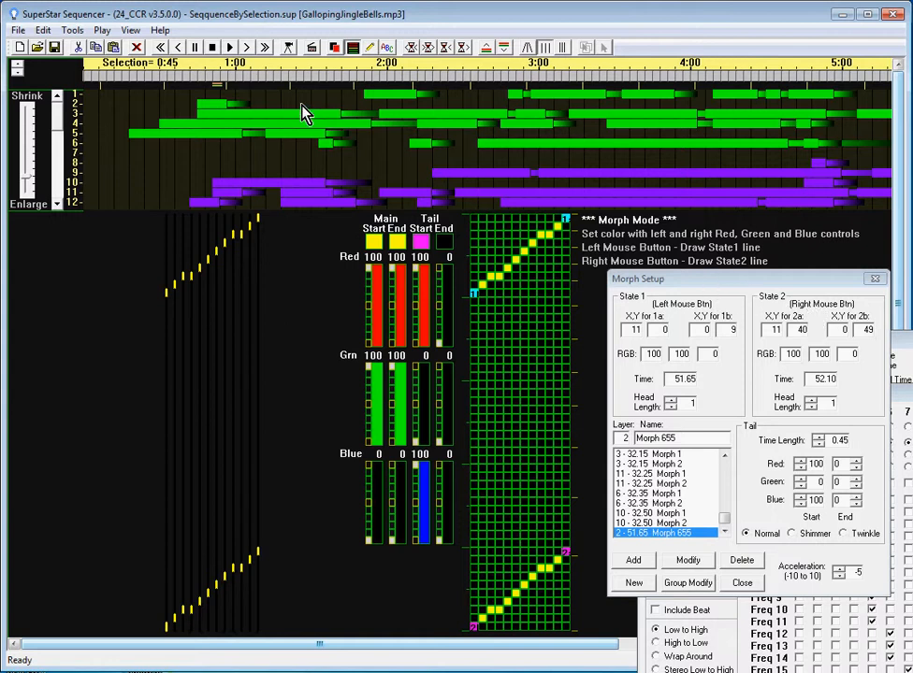
{"action": "left_click", "coordinate": [289, 49]}
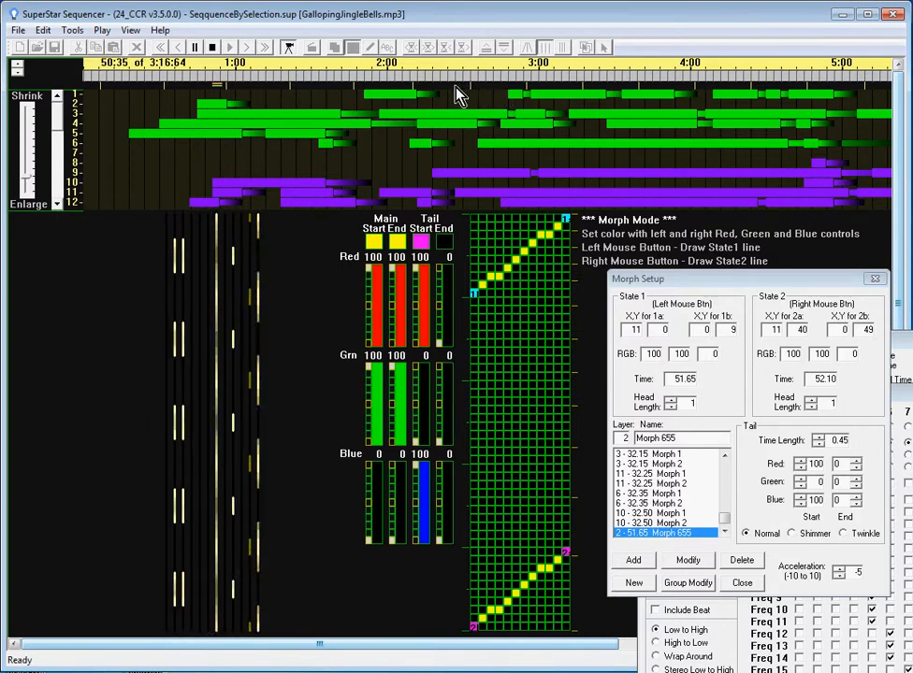
{"action": "left_click", "coordinate": [293, 50]}
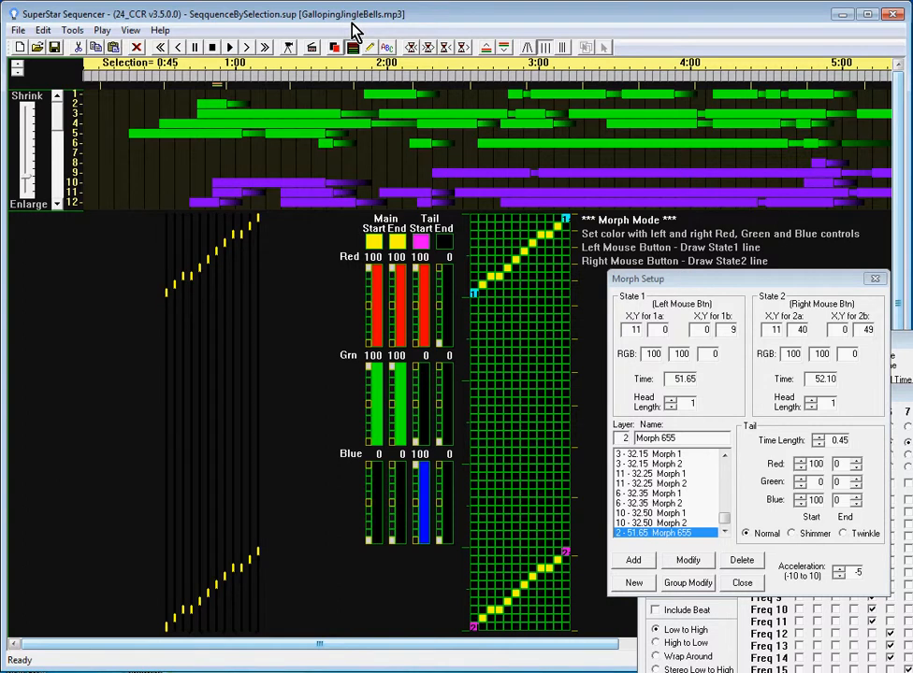